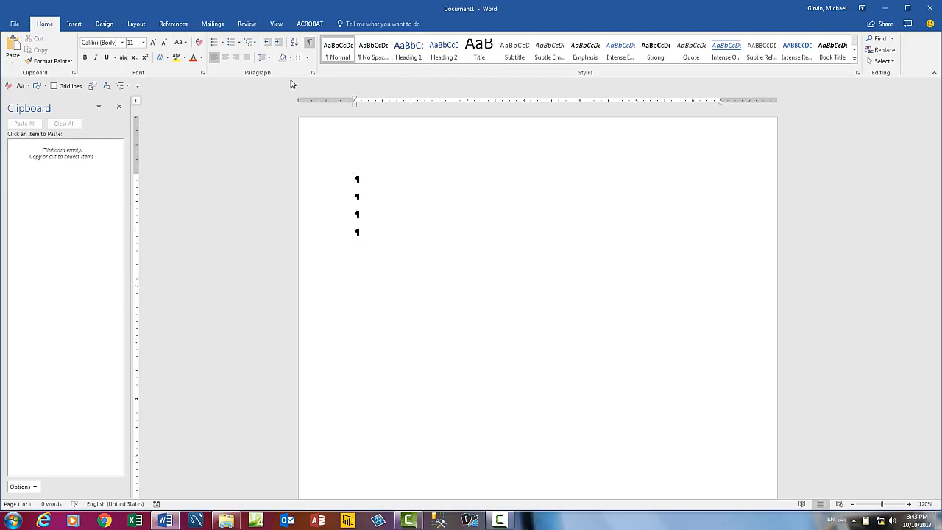
{"action": "left_click", "coordinate": [255, 45]}
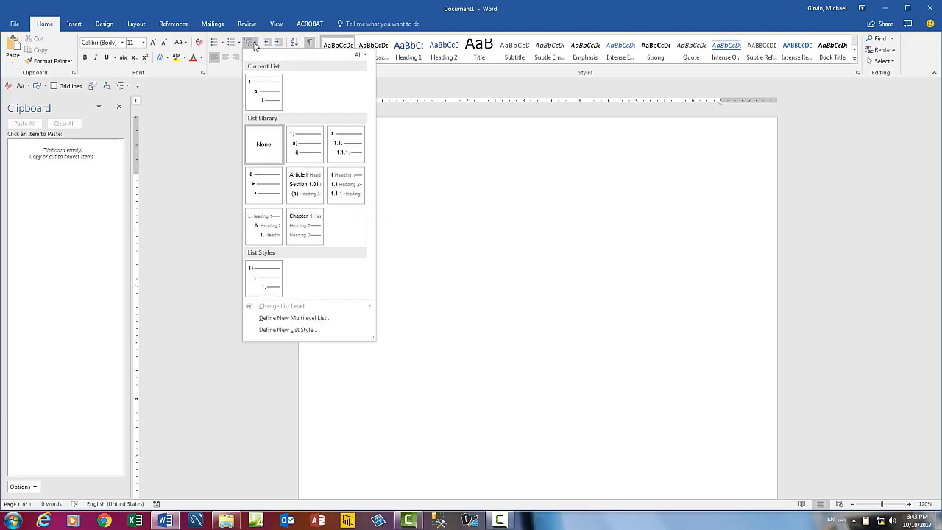
{"action": "mouse_move", "coordinate": [273, 296]}
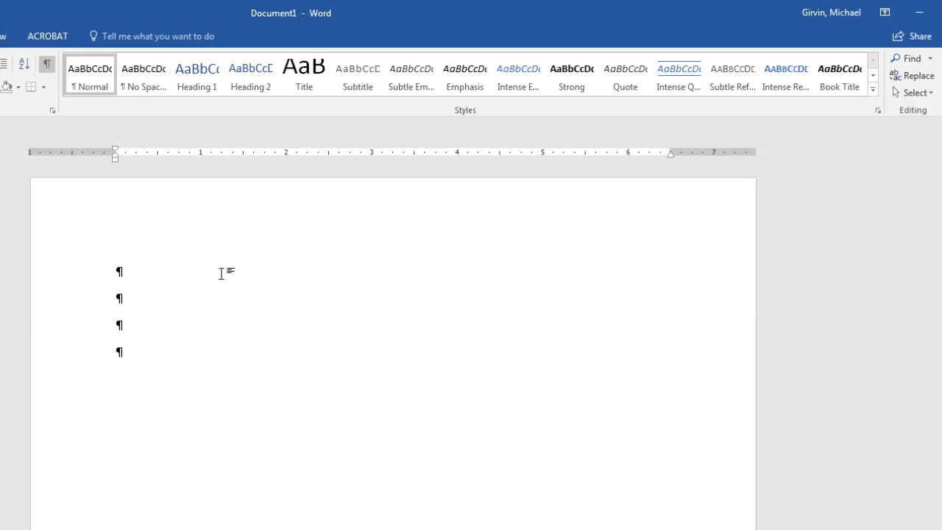
Enter the title line "Office 2016 Video #10: Word Styles, Table of Content, Send to PowerPoint" in the first paragraph
{"action": "type", "text": "Office 2016 Video "}
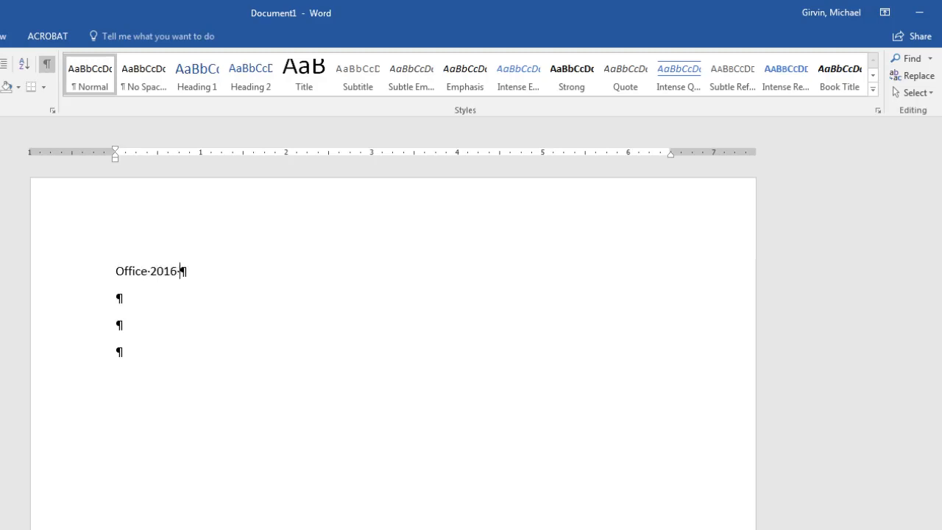
{"action": "type", "text": "#1"}
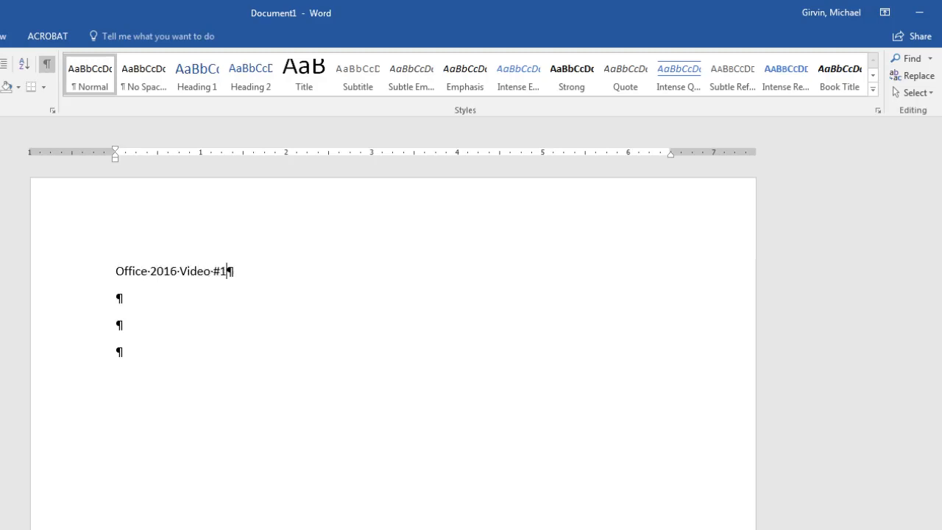
{"action": "type", "text": "0: Word Styles"}
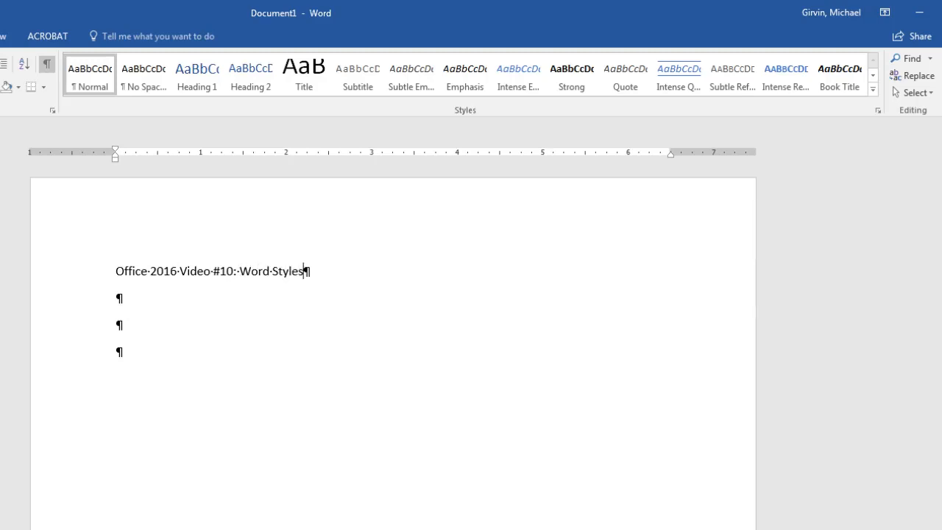
{"action": "type", "text": ", Table of Conten"}
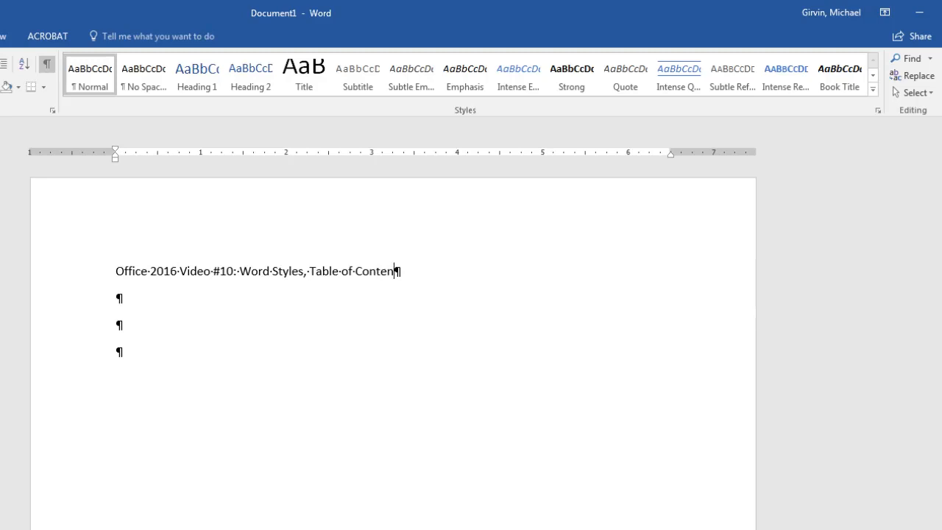
{"action": "type", "text": "t, Send to PowerPoint"}
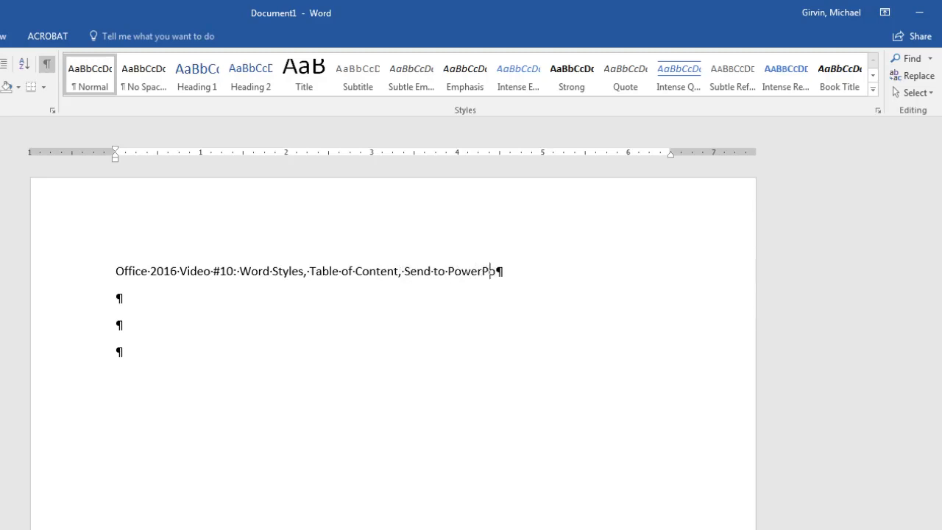
{"action": "key", "text": "Return"}
Make the whole title line bold and increase its font size to 20 pt
{"action": "left_click", "coordinate": [49, 282]}
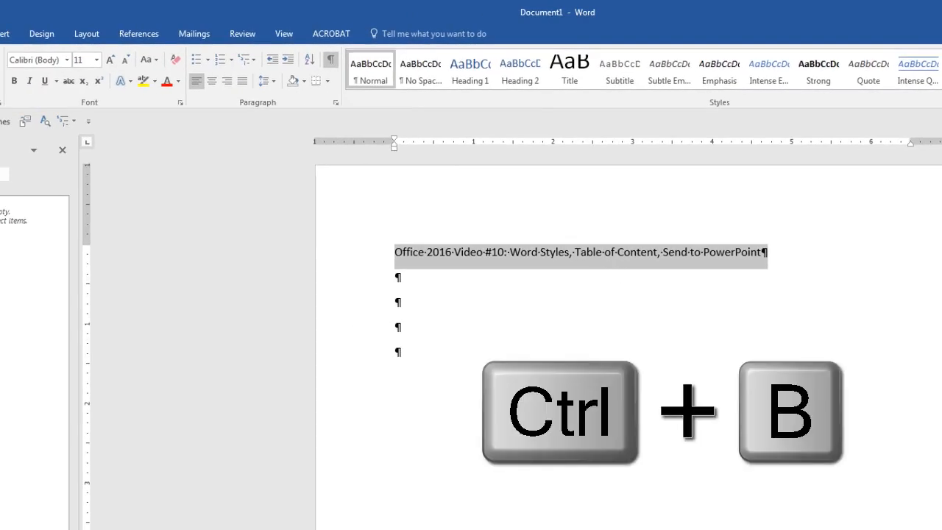
{"action": "key", "text": "ctrl+b"}
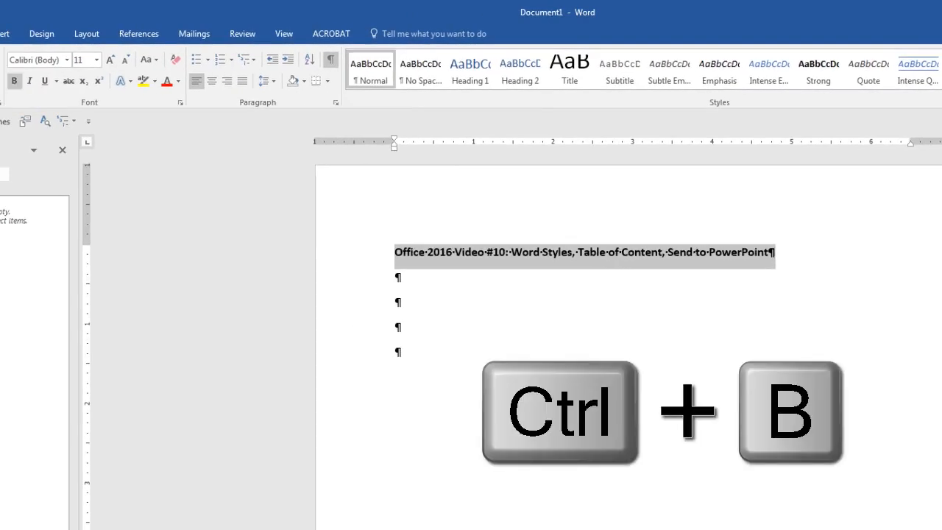
{"action": "key", "text": "ctrl+bracketright"}
{"action": "key", "text": "ctrl+bracketright"}
{"action": "key", "text": "ctrl+bracketright"}
{"action": "key", "text": "ctrl+bracketright"}
{"action": "key", "text": "ctrl+bracketright"}
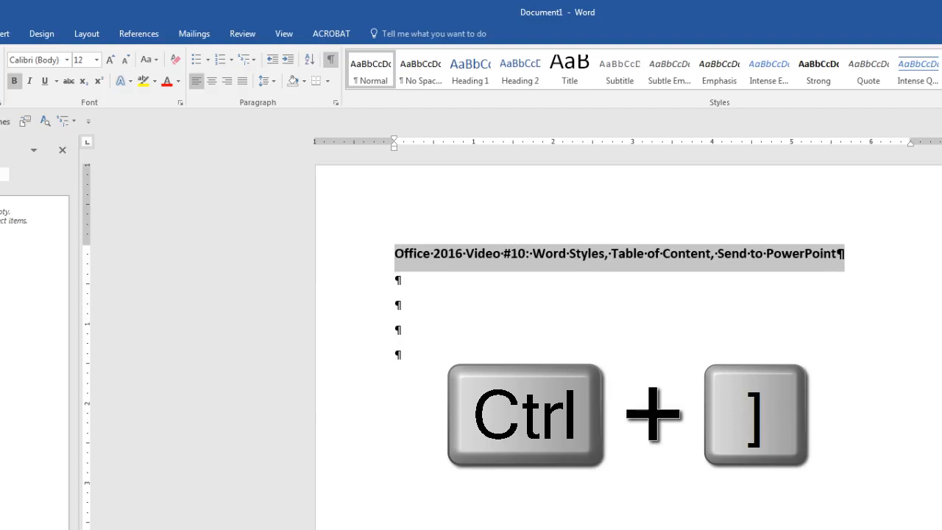
{"action": "key", "text": "ctrl+bracketright"}
{"action": "key", "text": "ctrl+bracketright"}
{"action": "key", "text": "ctrl+bracketright"}
{"action": "key", "text": "ctrl+bracketright"}
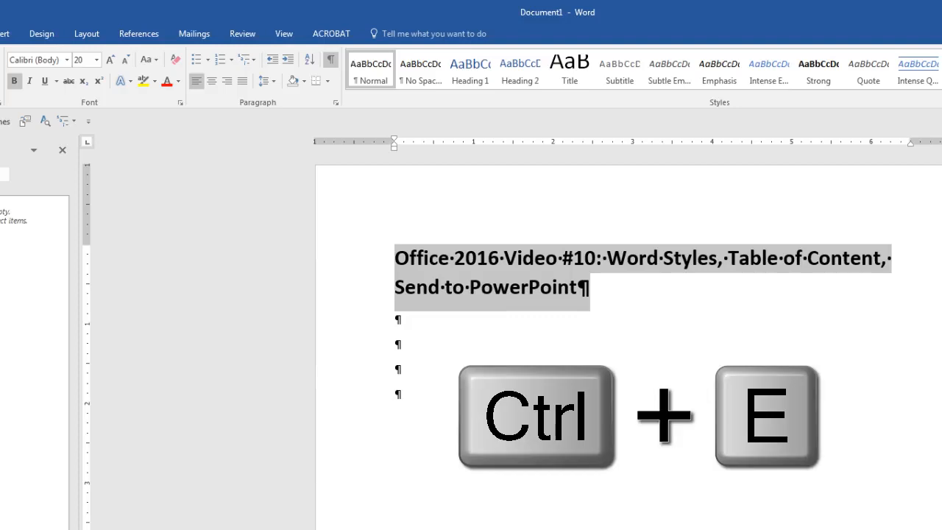
Center the title paragraph and put outside borders around it
{"action": "key", "text": "ctrl+e"}
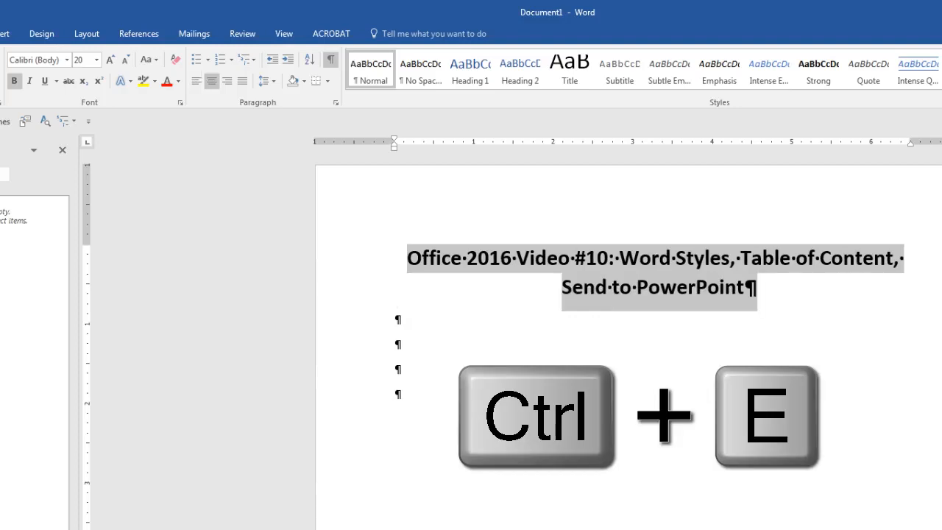
{"action": "left_click", "coordinate": [328, 81]}
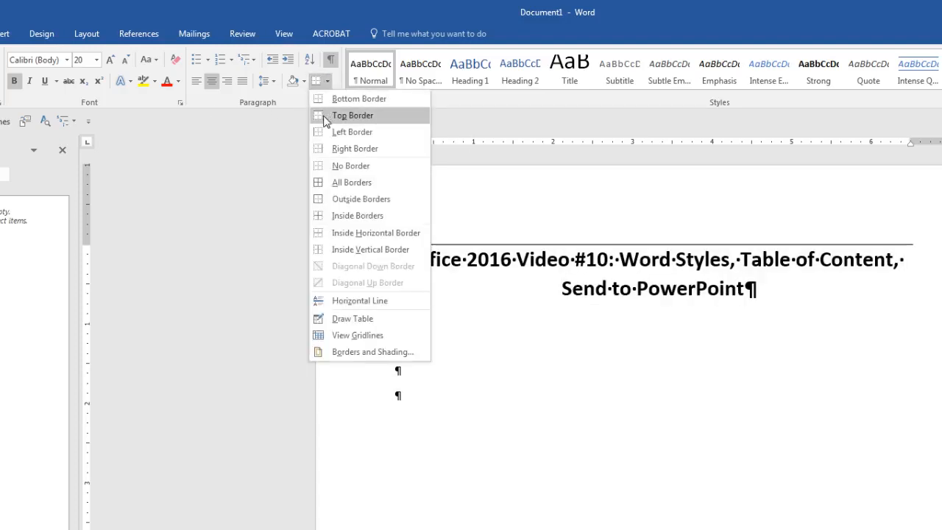
{"action": "left_click", "coordinate": [324, 199]}
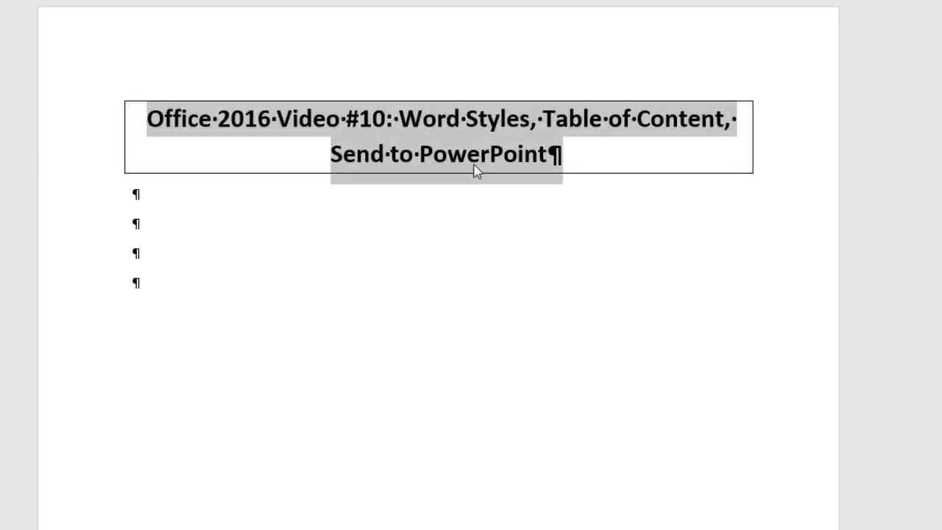
Set the title paragraph's line spacing to Single and its spacing after to 18 pt
{"action": "right_click", "coordinate": [477, 162]}
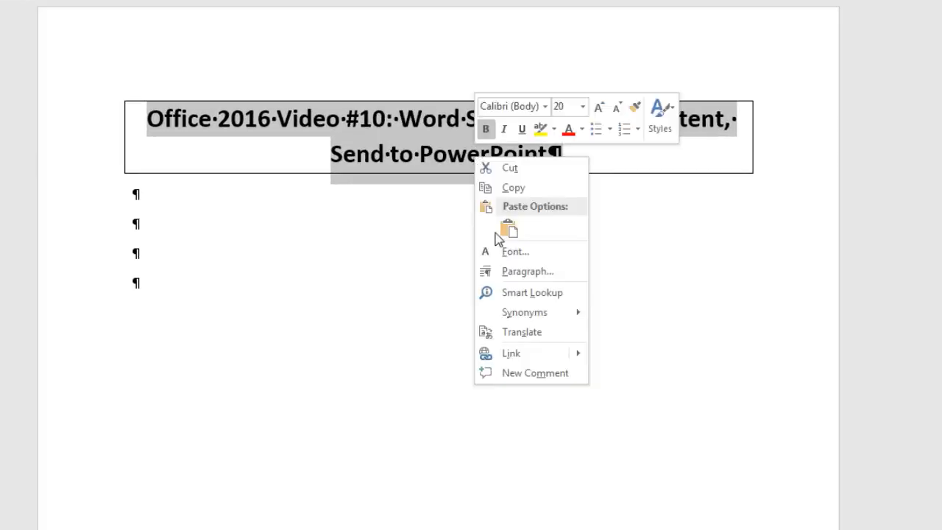
{"action": "left_click", "coordinate": [516, 274]}
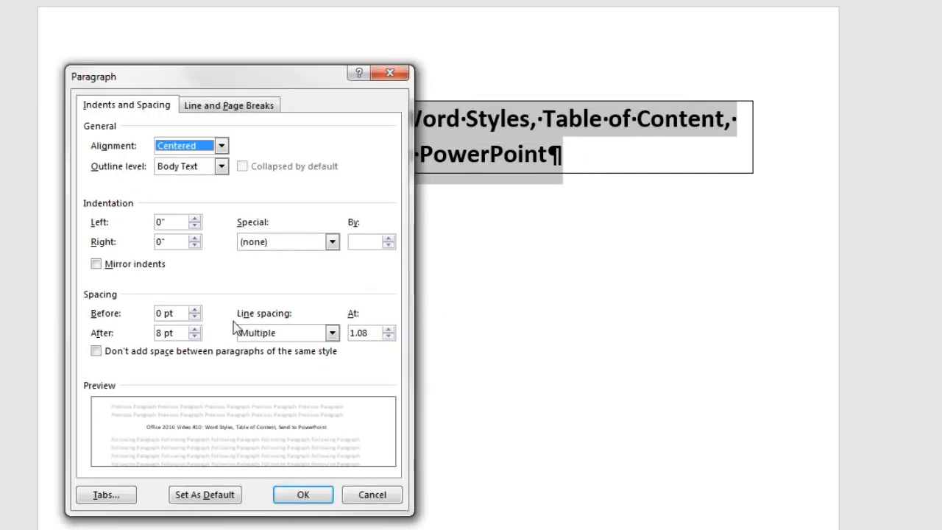
{"action": "left_click", "coordinate": [333, 334]}
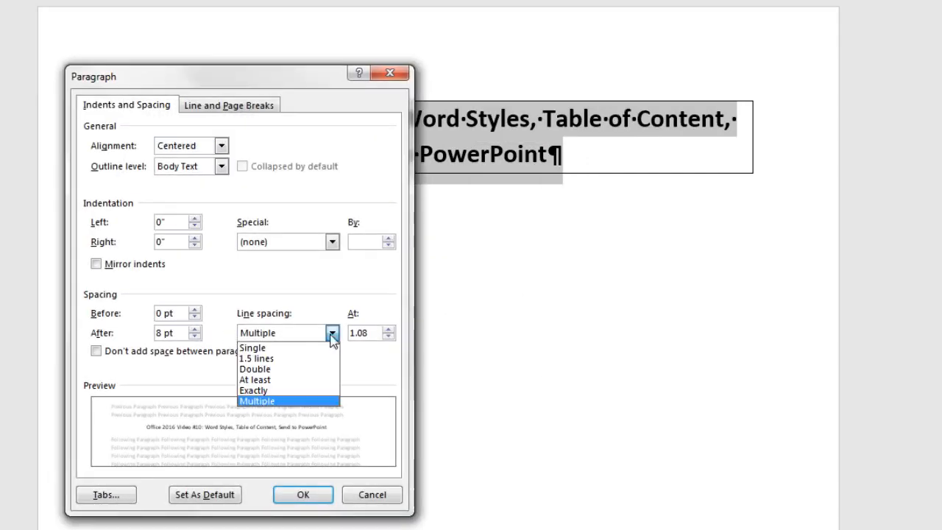
{"action": "left_click", "coordinate": [292, 349]}
{"action": "left_click", "coordinate": [195, 329]}
{"action": "left_click", "coordinate": [195, 329]}
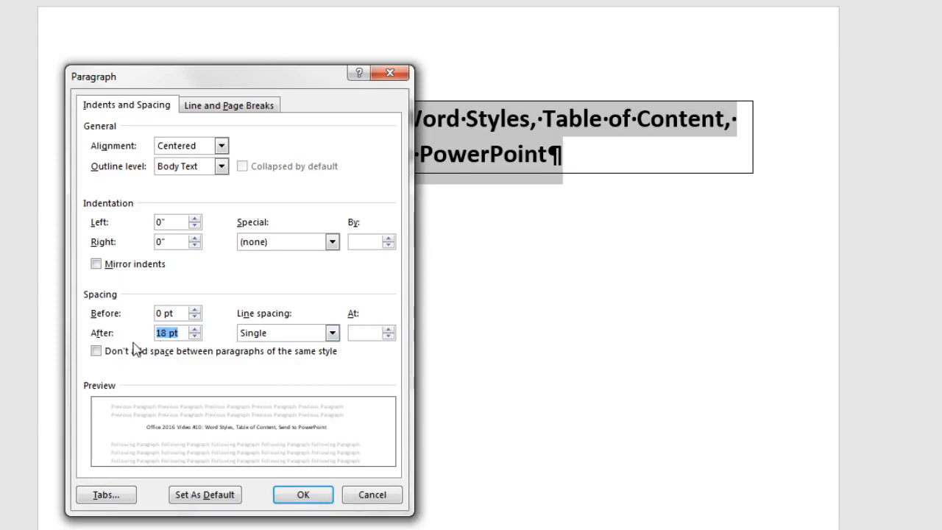
{"action": "left_click", "coordinate": [306, 495]}
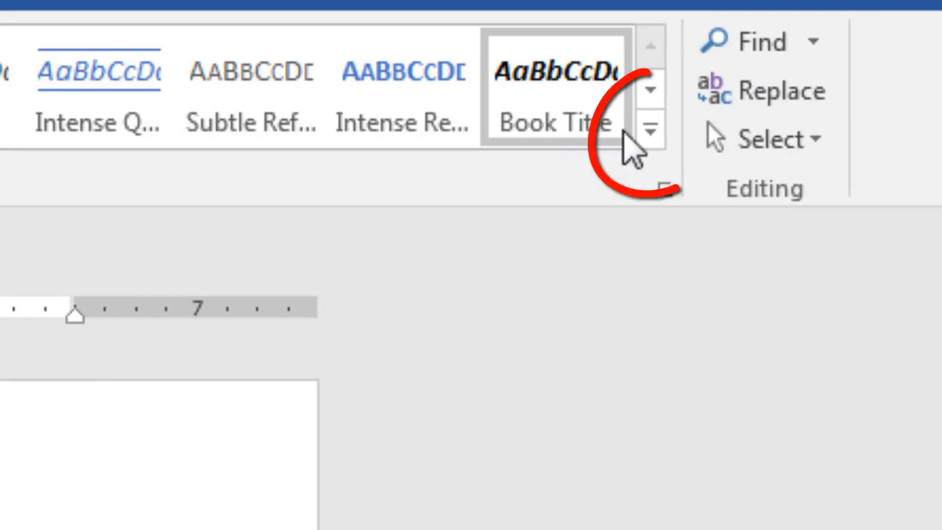
Create a linked style named "Video Title" from the title's formatting, available in new documents based on this template
{"action": "left_click", "coordinate": [651, 131]}
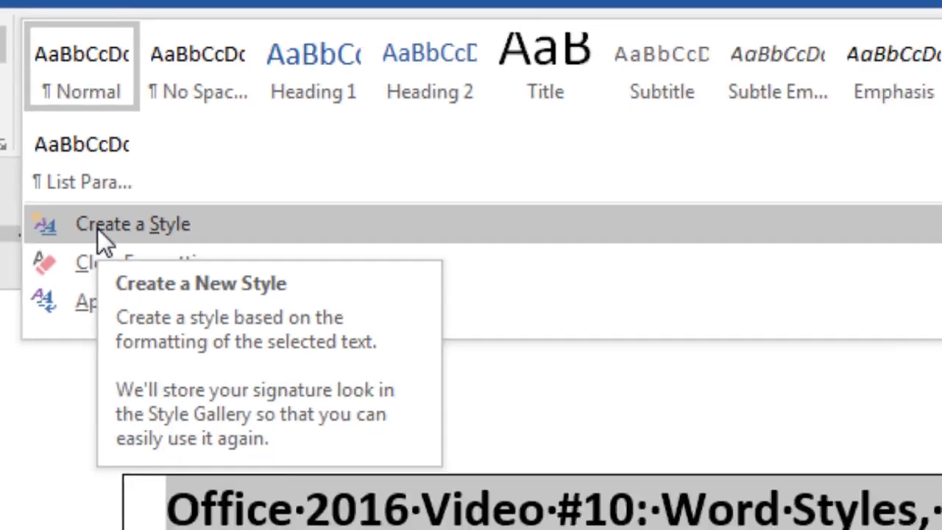
{"action": "left_click", "coordinate": [140, 329]}
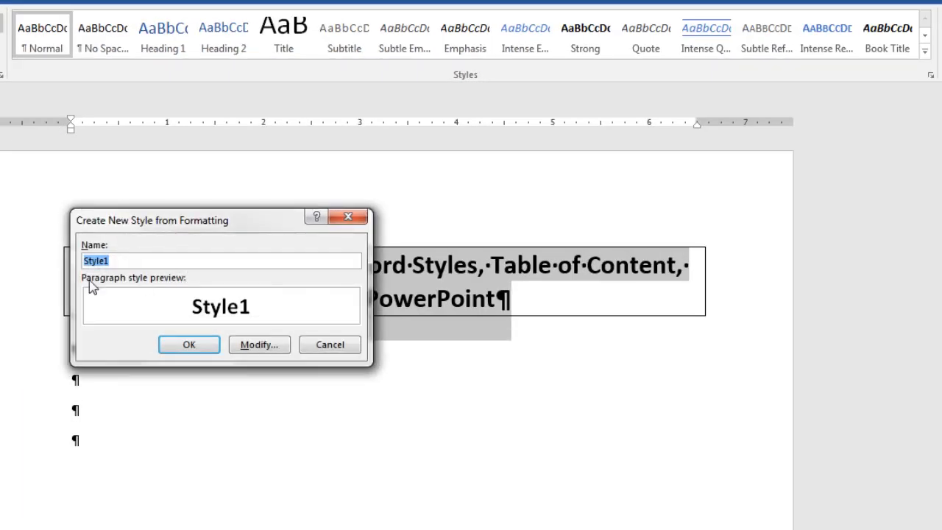
{"action": "type", "text": "Video Title"}
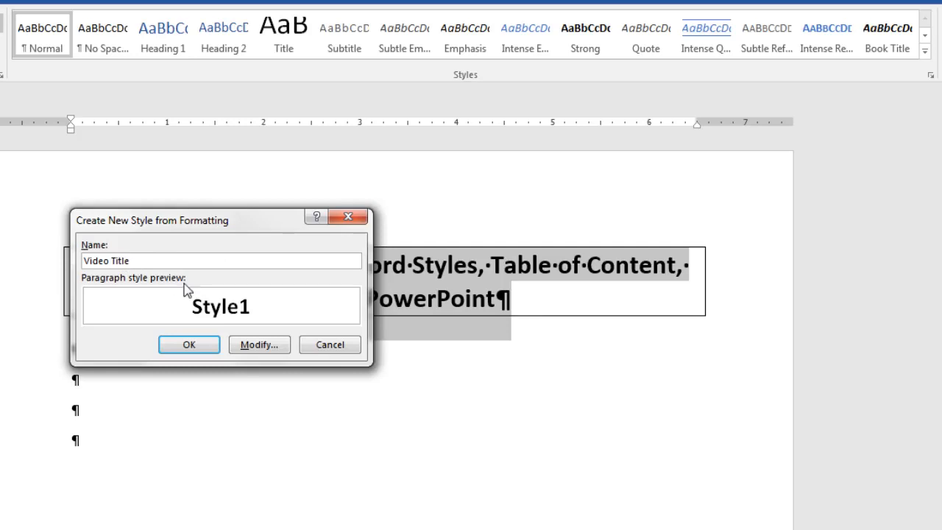
{"action": "left_click", "coordinate": [252, 346]}
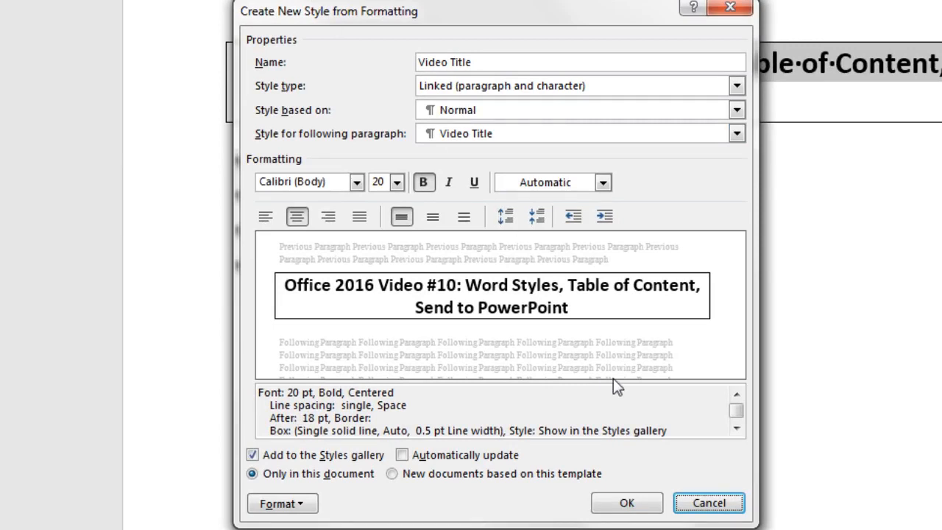
{"action": "left_click", "coordinate": [736, 86]}
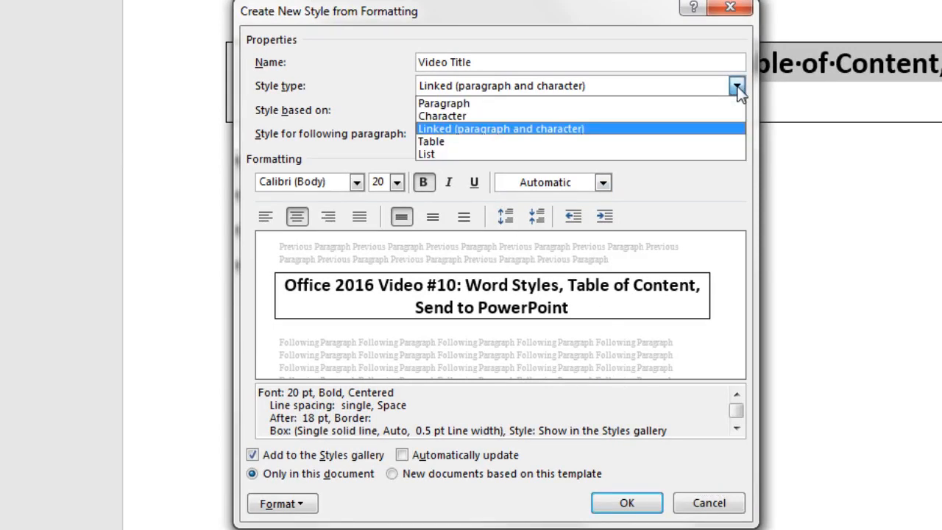
{"action": "left_click", "coordinate": [470, 130]}
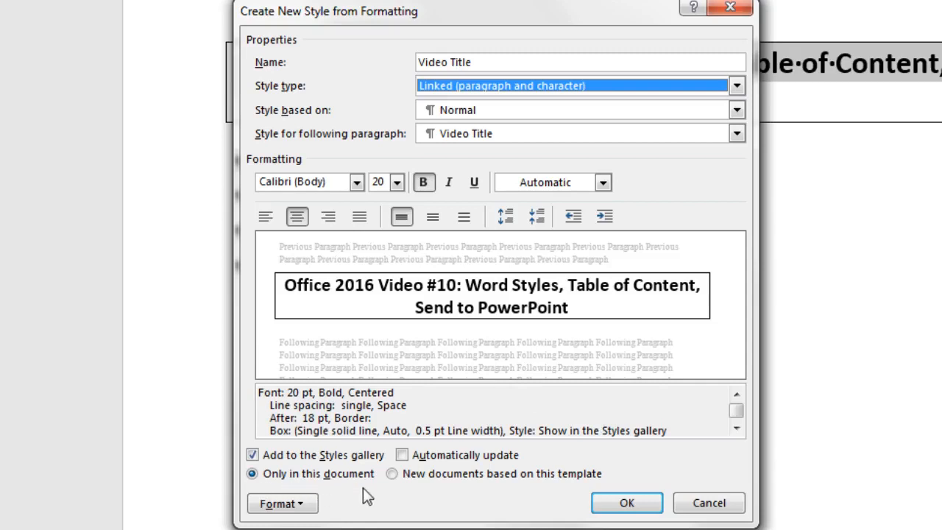
{"action": "left_click", "coordinate": [391, 474]}
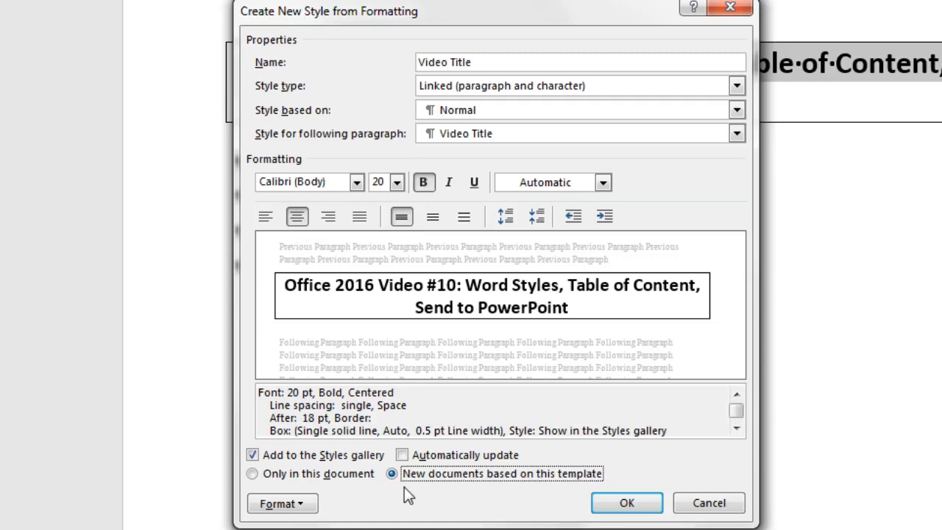
{"action": "left_click", "coordinate": [626, 504]}
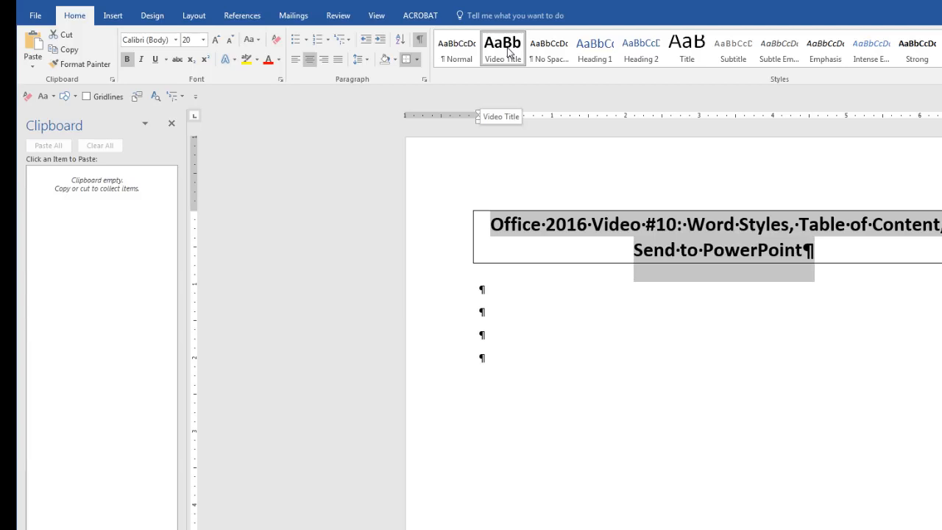
Apply the Video Title style to the last empty paragraph
{"action": "left_click", "coordinate": [502, 363]}
{"action": "left_click", "coordinate": [503, 47]}
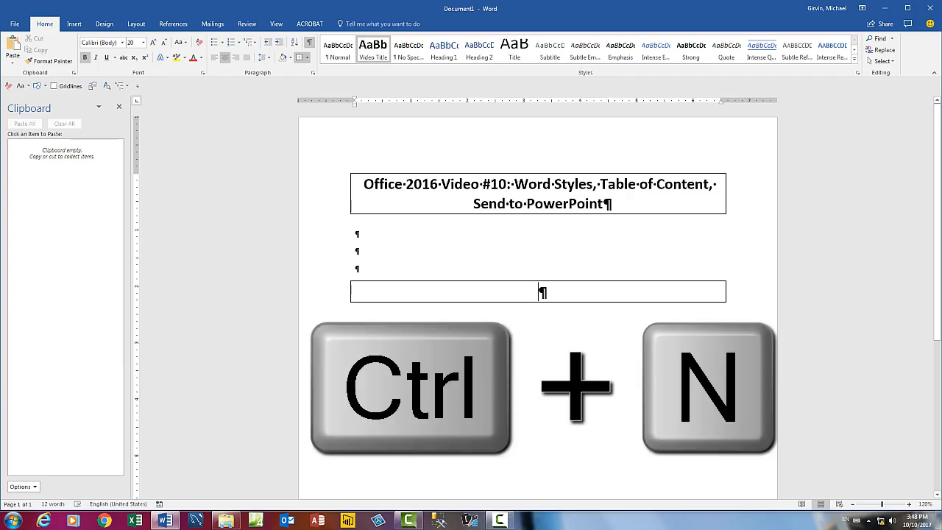
Try the Video Title style in a new blank document and close that document without saving
{"action": "key", "text": "ctrl+n"}
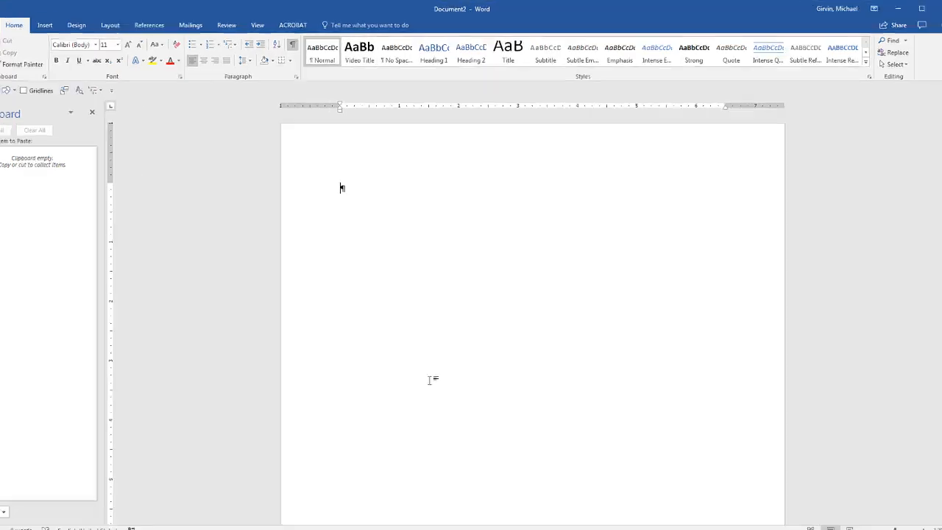
{"action": "left_click", "coordinate": [182, 109]}
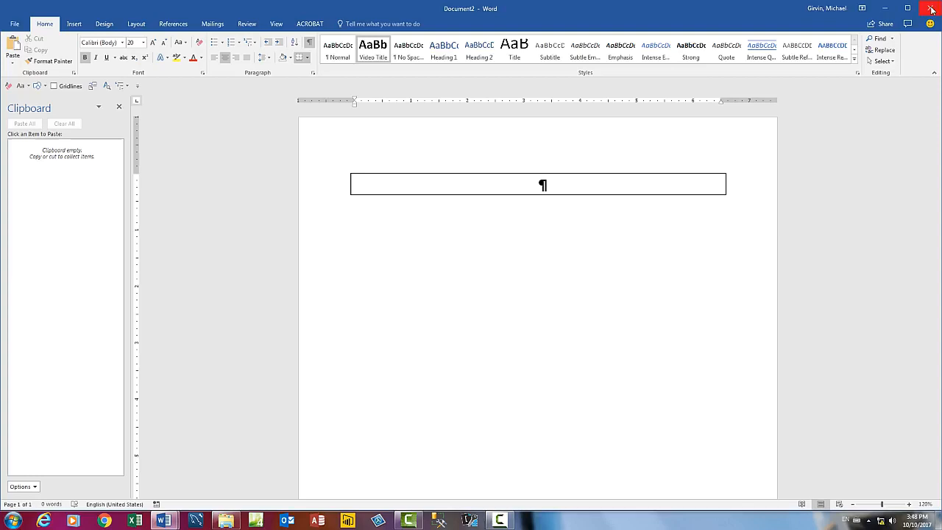
{"action": "left_click", "coordinate": [932, 9]}
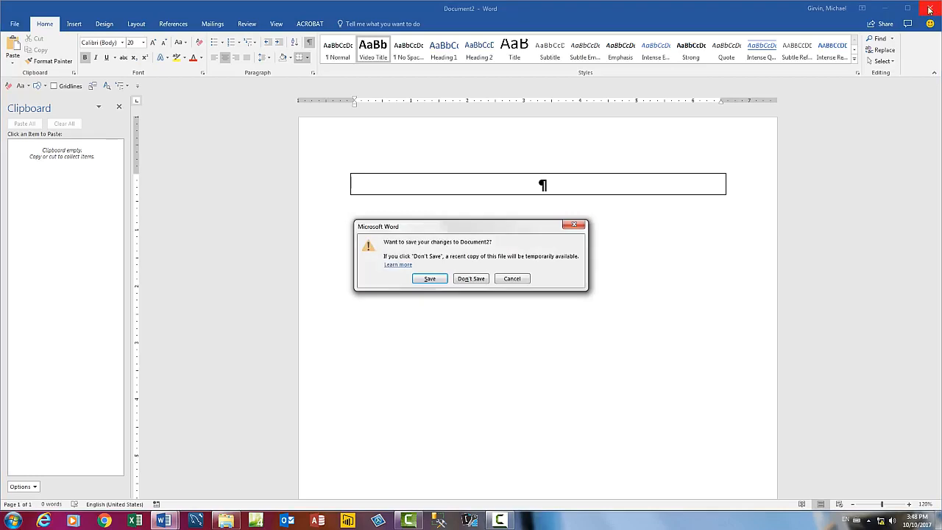
{"action": "left_click", "coordinate": [471, 279]}
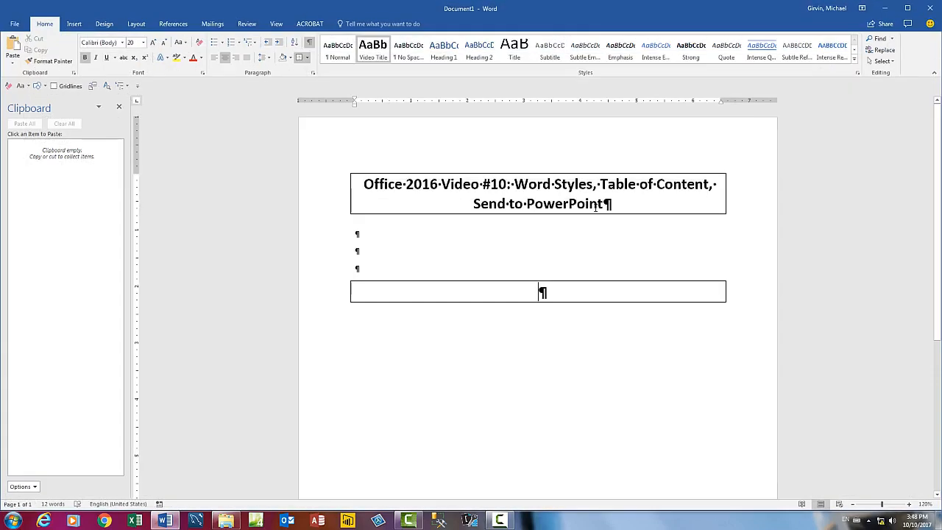
Save the document as Office2016VideoProject10-MyNewStyle in the 02 Word folder under 01 Video Files on the KINGSTON drive
{"action": "key", "text": "F12"}
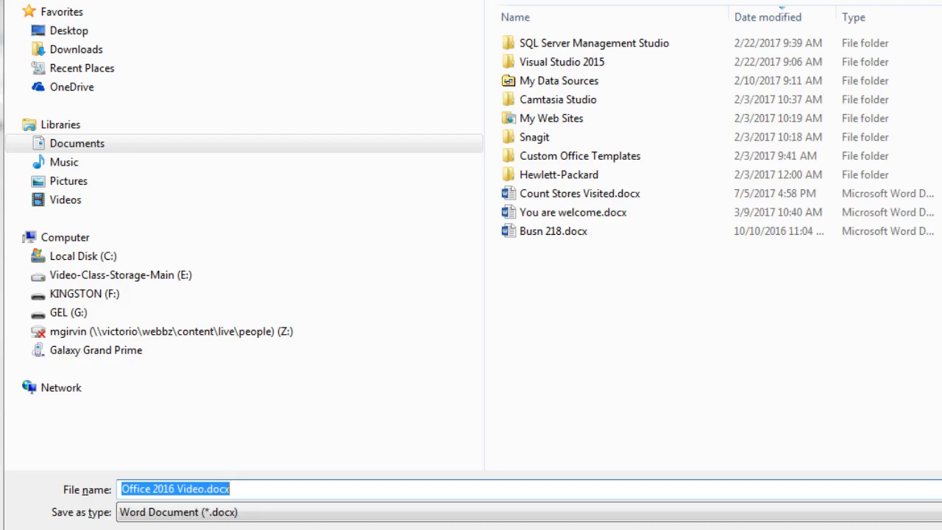
{"action": "left_click", "coordinate": [28, 294]}
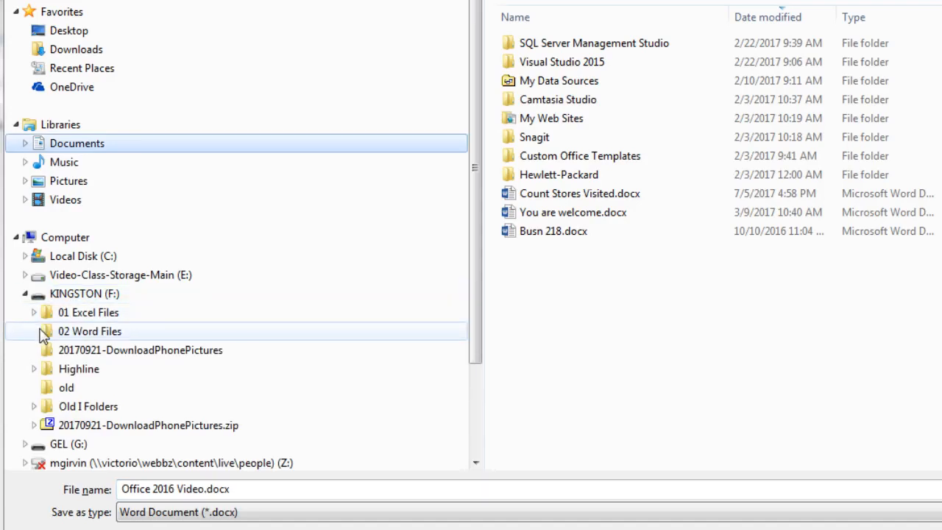
{"action": "left_click", "coordinate": [131, 382]}
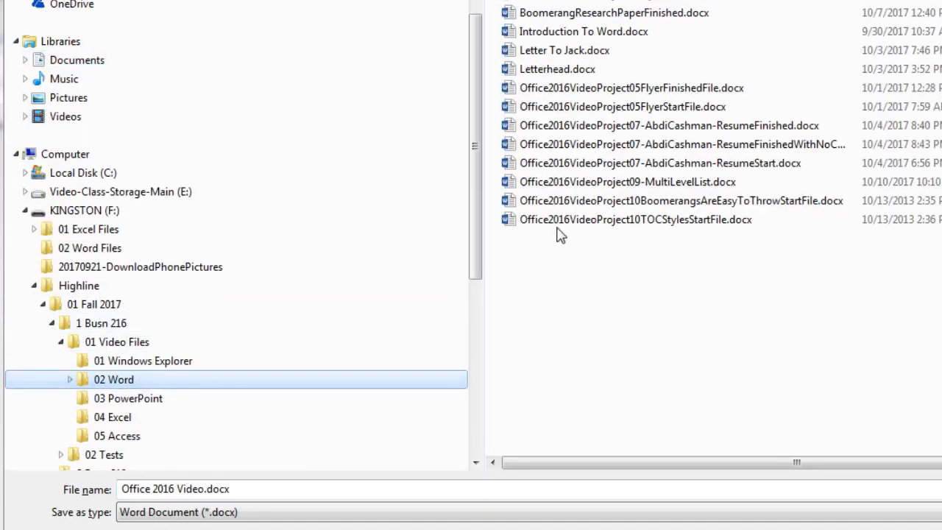
{"action": "left_click", "coordinate": [588, 188]}
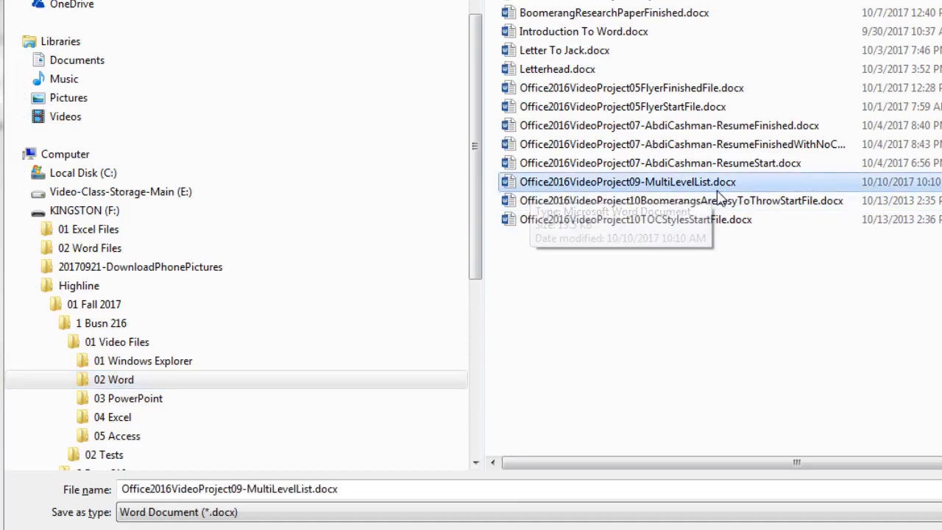
{"action": "left_click", "coordinate": [242, 491]}
{"action": "left_click", "coordinate": [235, 490]}
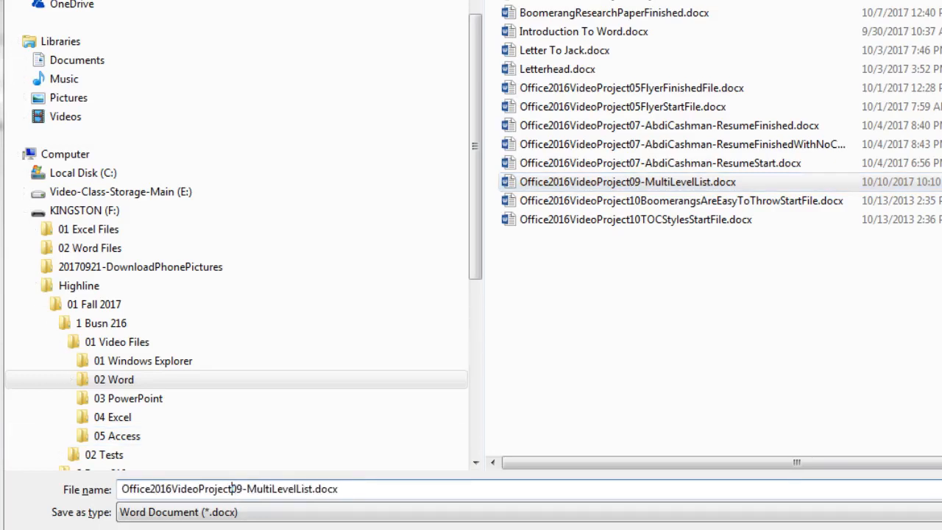
{"action": "key", "text": "shift+End"}
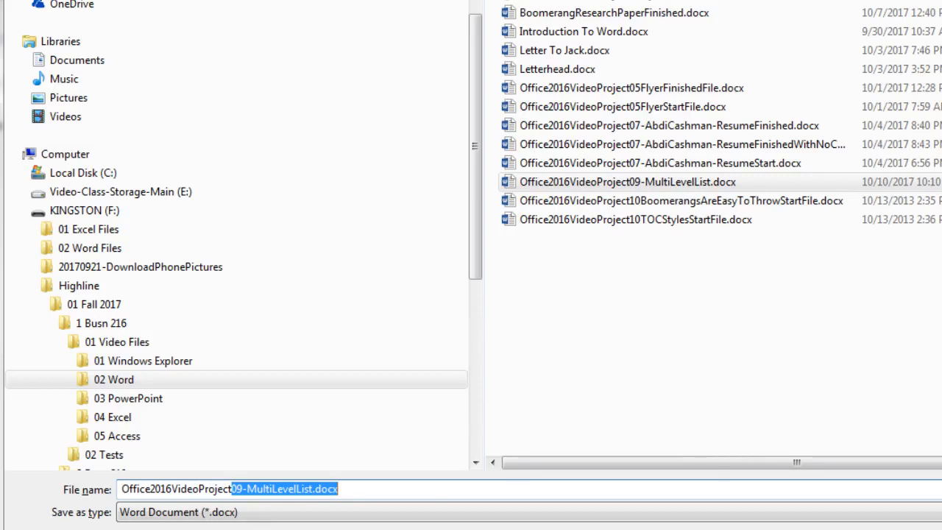
{"action": "type", "text": "10-MyNewSty"}
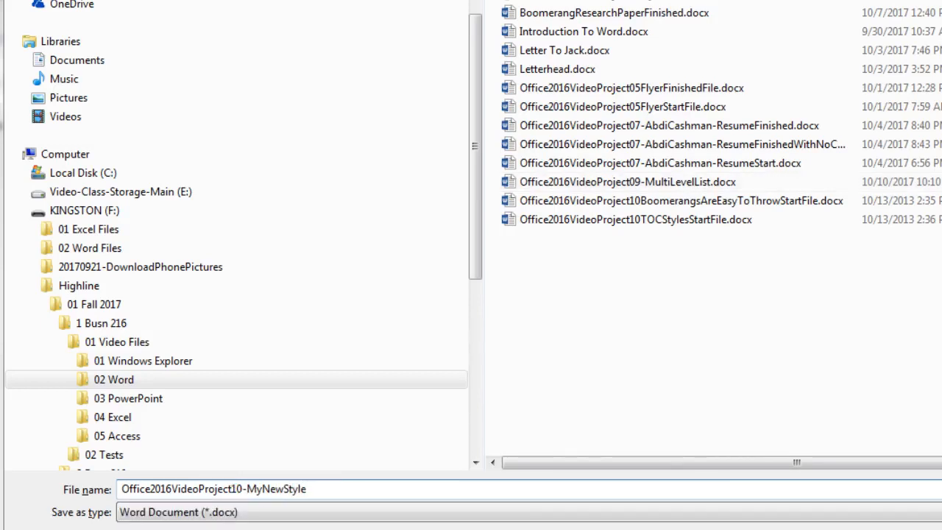
{"action": "key", "text": "Return"}
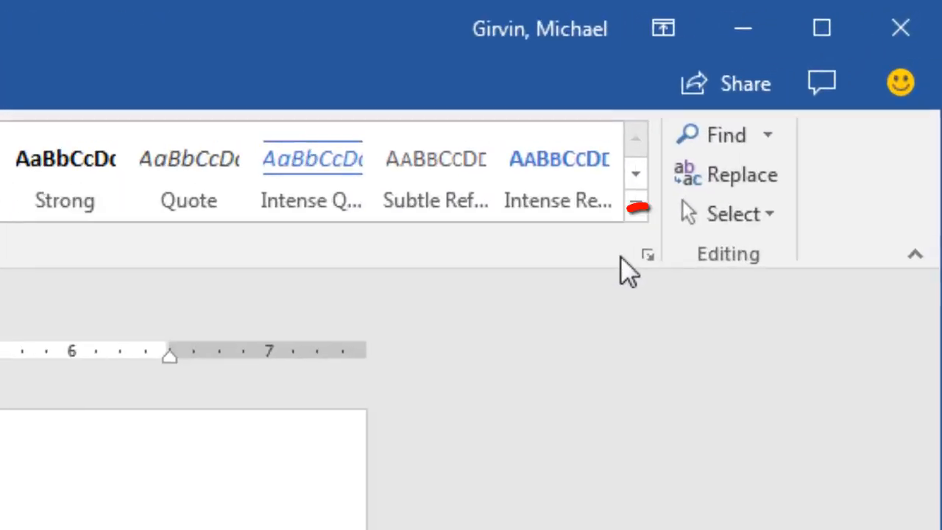
Show the complete style list beside the page, with all styles displayed in alphabetical order for this document only
{"action": "left_click", "coordinate": [644, 255]}
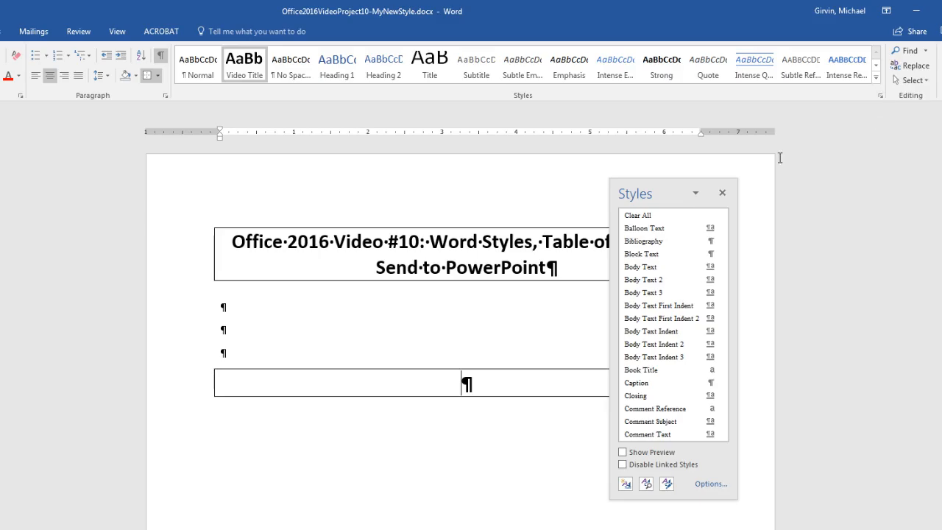
{"action": "left_click_drag", "start_coordinate": [677, 196], "coordinate": [761, 201]}
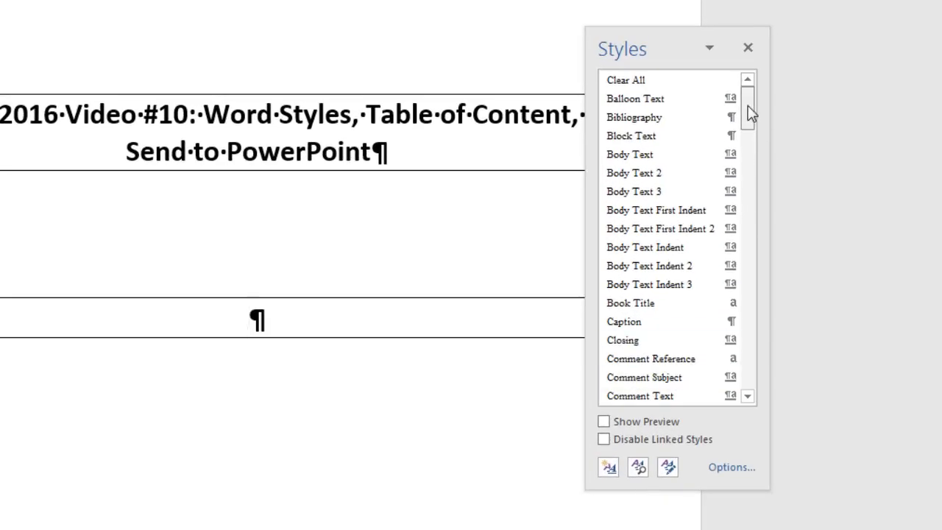
{"action": "mouse_move", "coordinate": [696, 230]}
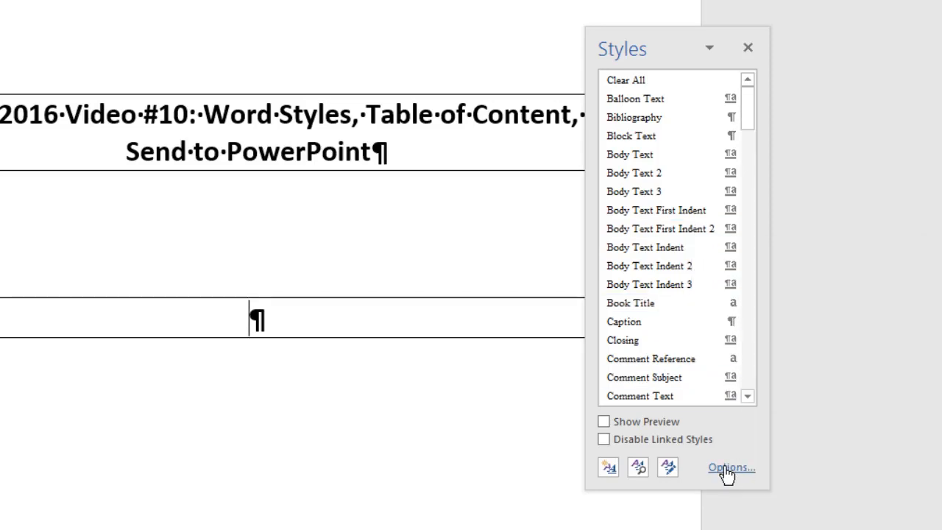
{"action": "left_click", "coordinate": [726, 468]}
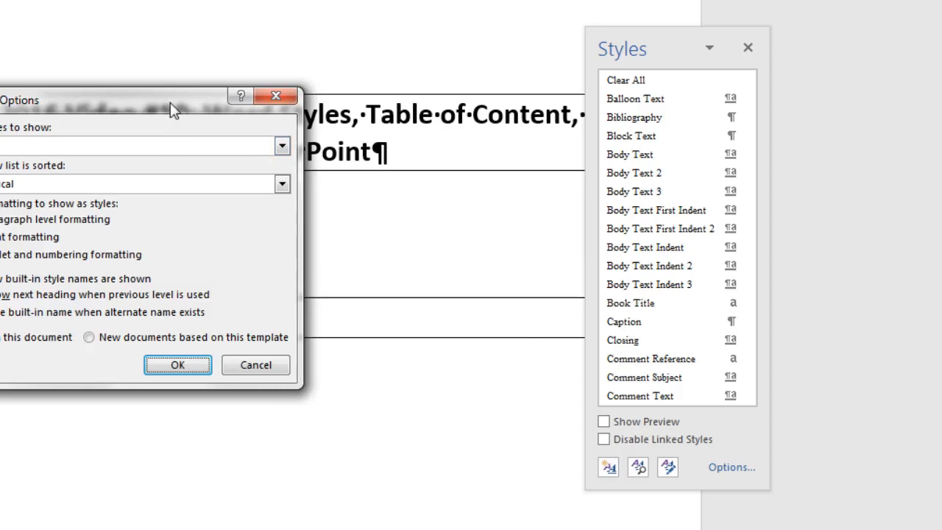
{"action": "left_click_drag", "start_coordinate": [167, 102], "coordinate": [365, 178]}
{"action": "left_click", "coordinate": [219, 221]}
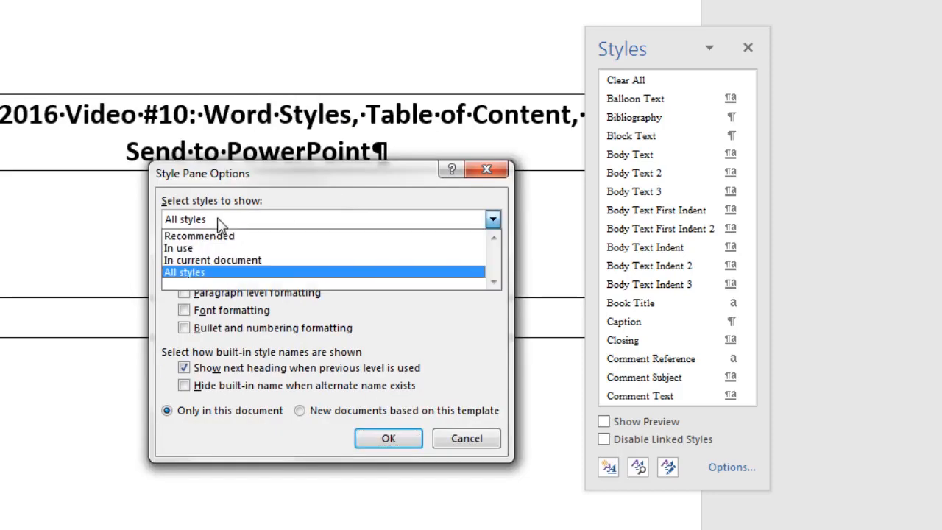
{"action": "left_click", "coordinate": [197, 275]}
{"action": "left_click", "coordinate": [196, 257]}
{"action": "left_click", "coordinate": [184, 273]}
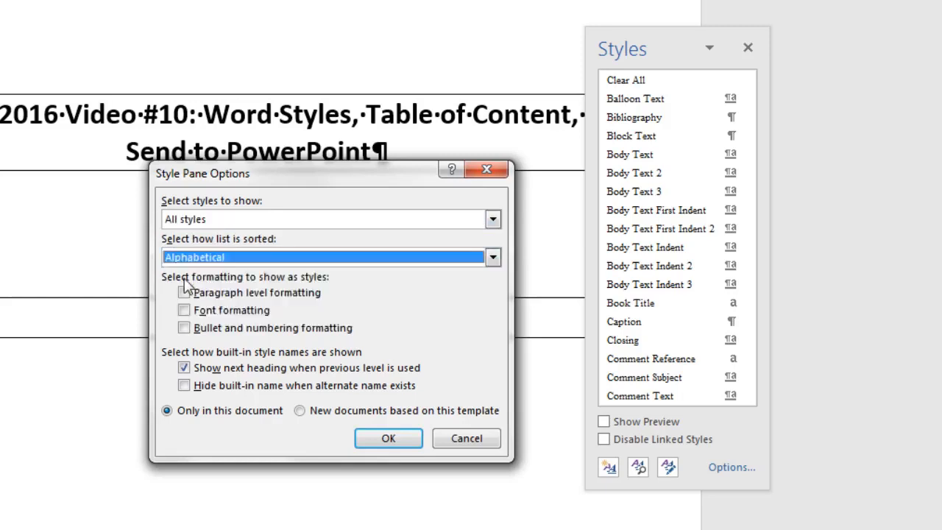
{"action": "left_click", "coordinate": [373, 440]}
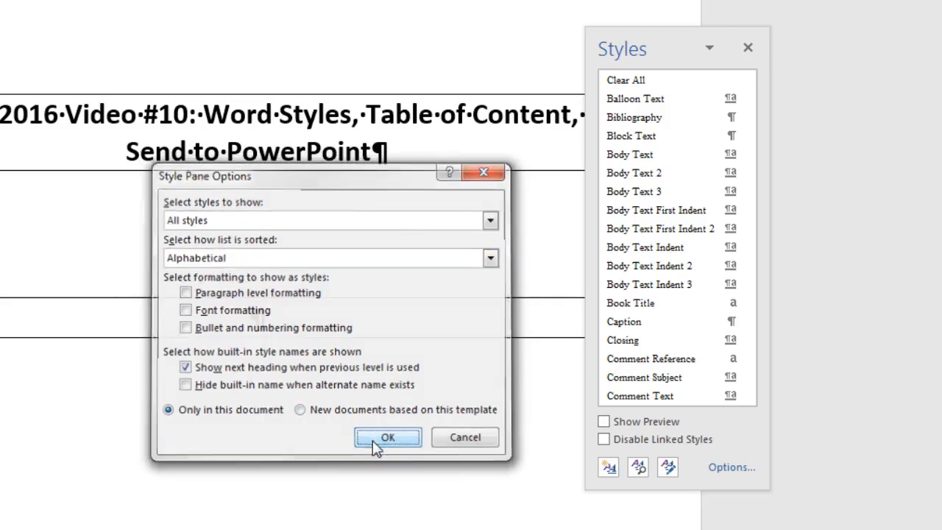
Check in the style Organizer that Video Title is stored in both this document and the Normal.dotm global template
{"action": "mouse_move", "coordinate": [748, 120]}
{"action": "left_mouse_down"}
{"action": "mouse_move", "coordinate": [764, 372]}
{"action": "mouse_move", "coordinate": [694, 395]}
{"action": "left_mouse_up"}
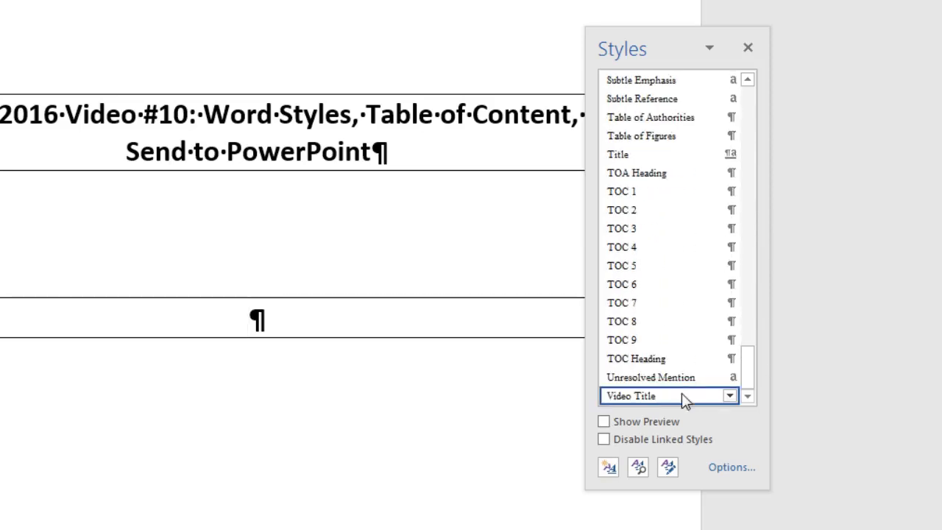
{"action": "mouse_move", "coordinate": [614, 398]}
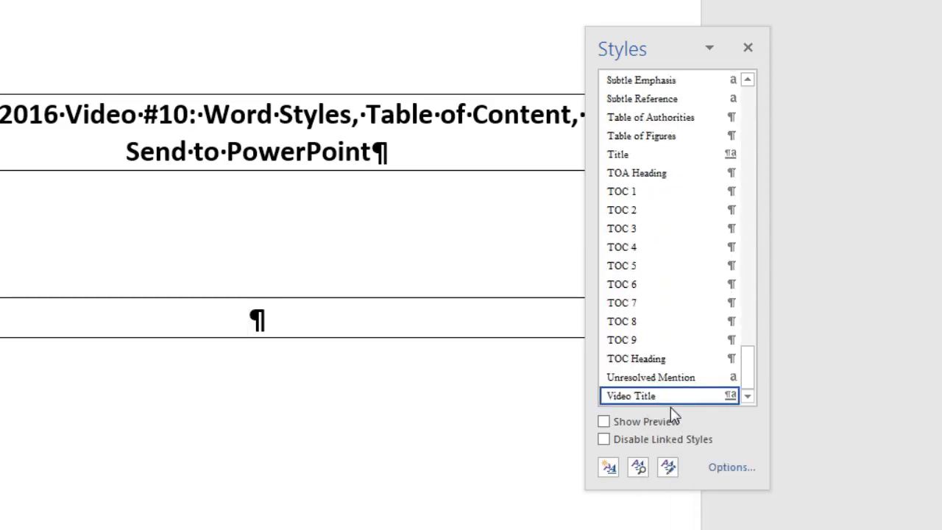
{"action": "left_click", "coordinate": [669, 468]}
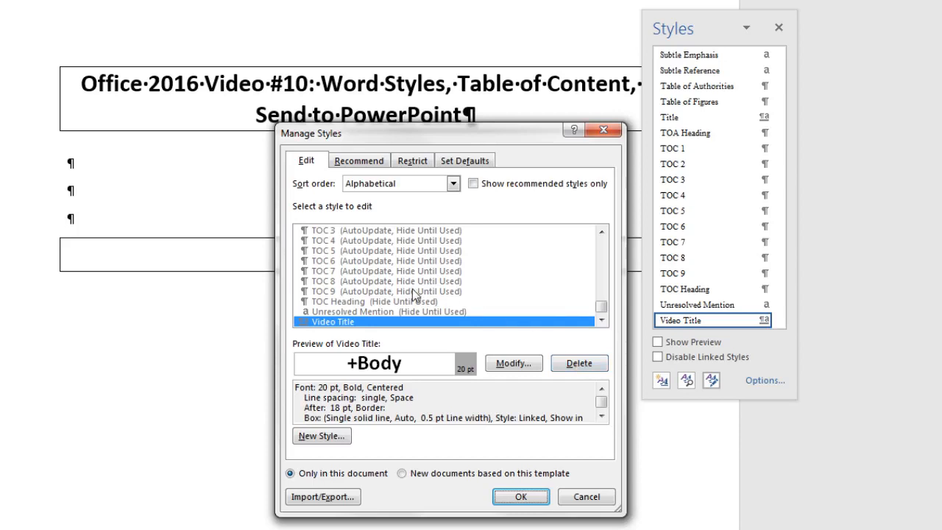
{"action": "left_click", "coordinate": [335, 504]}
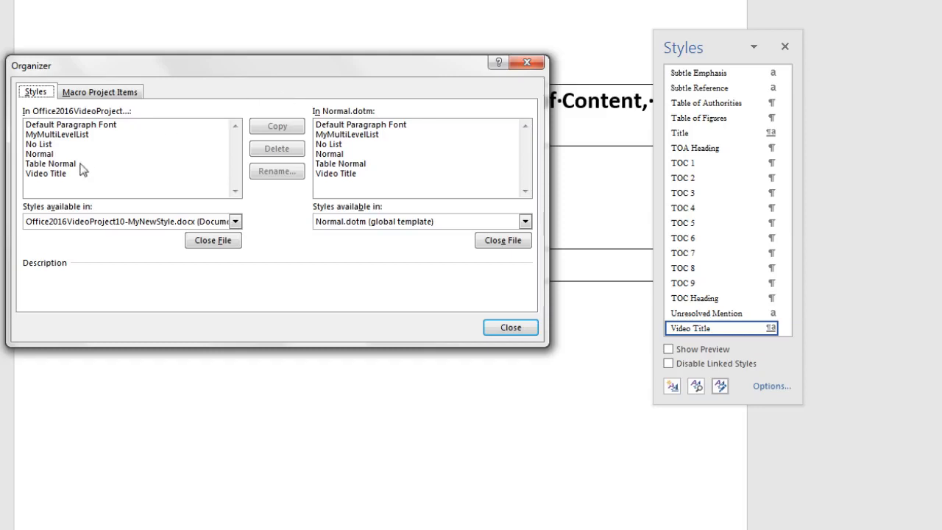
{"action": "left_click", "coordinate": [58, 175]}
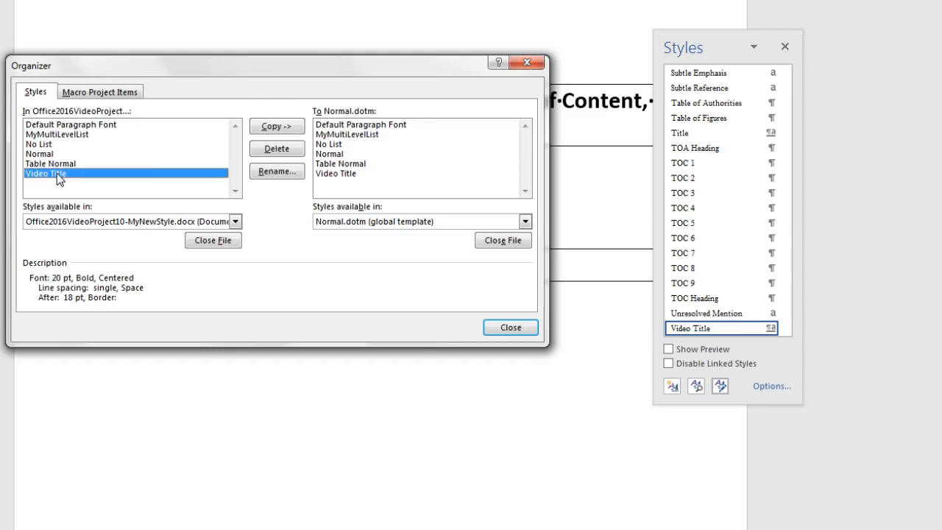
{"action": "left_click", "coordinate": [340, 176]}
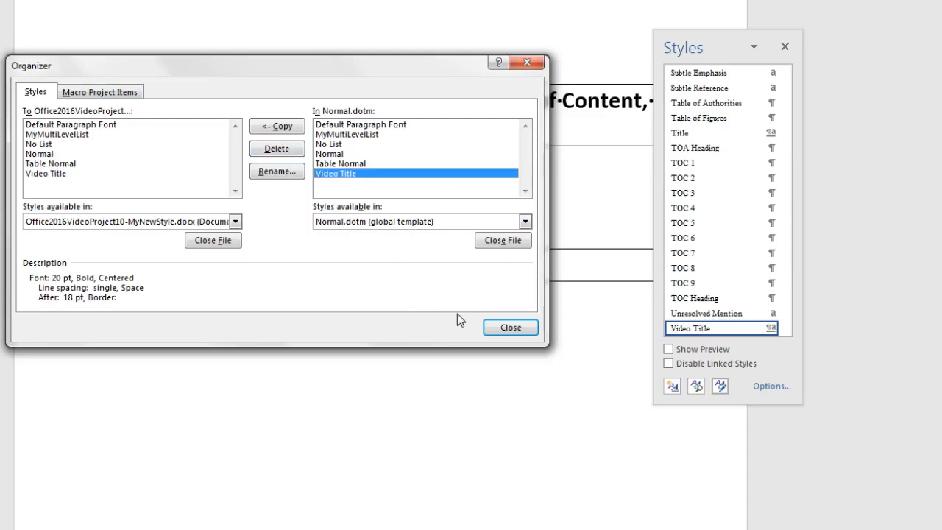
{"action": "left_click", "coordinate": [517, 337]}
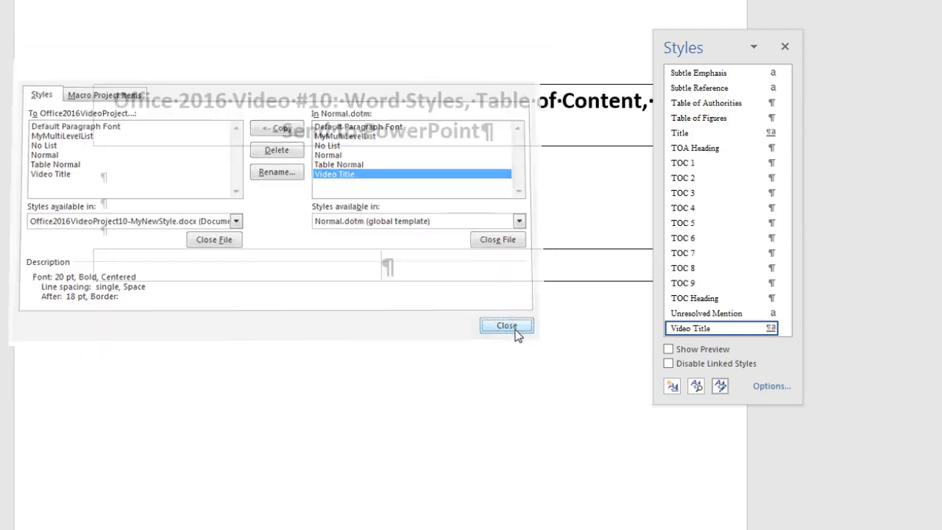
Save the document with the style list moved off the page, and open Office2016VideoProject10TOCStylesStartFile.docx from the 02 Word folder in Windows Explorer
{"action": "left_click_drag", "start_coordinate": [711, 41], "coordinate": [873, 92]}
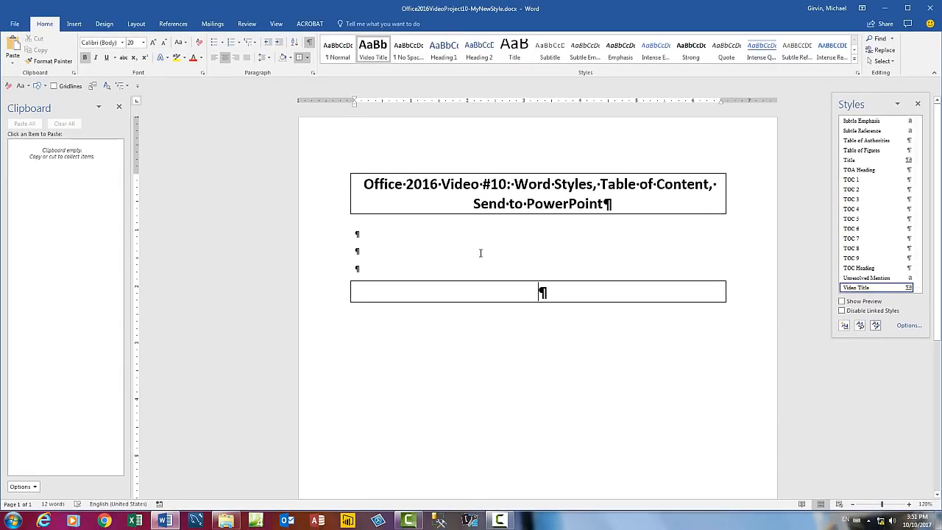
{"action": "key", "text": "ctrl+s"}
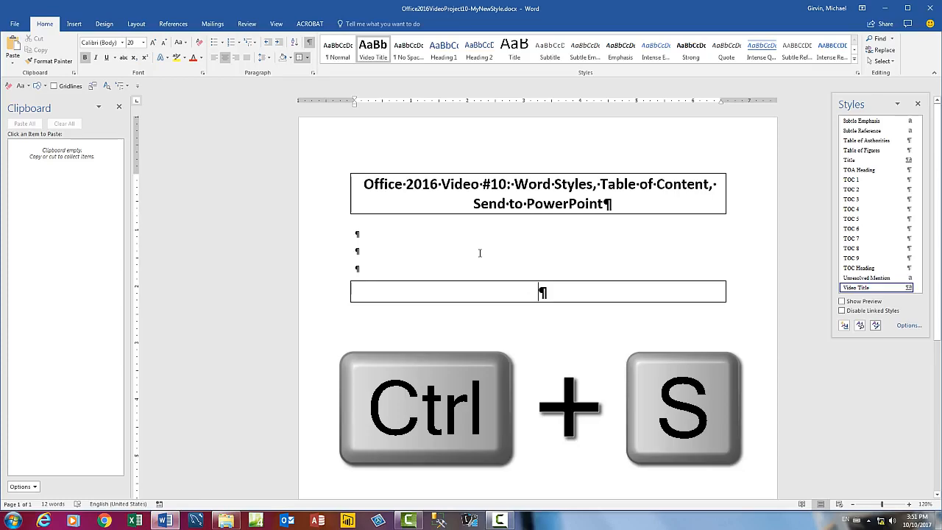
{"action": "key", "text": "alt+Tab"}
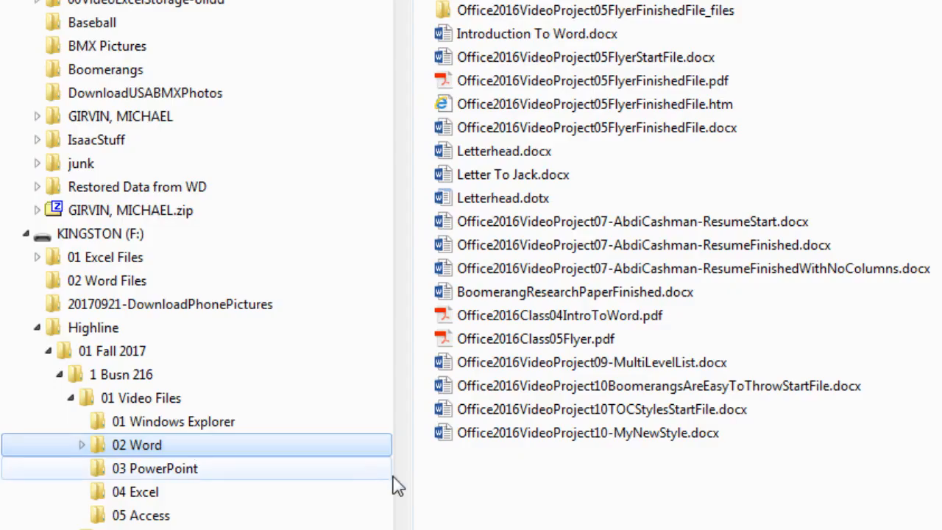
{"action": "left_click", "coordinate": [644, 417]}
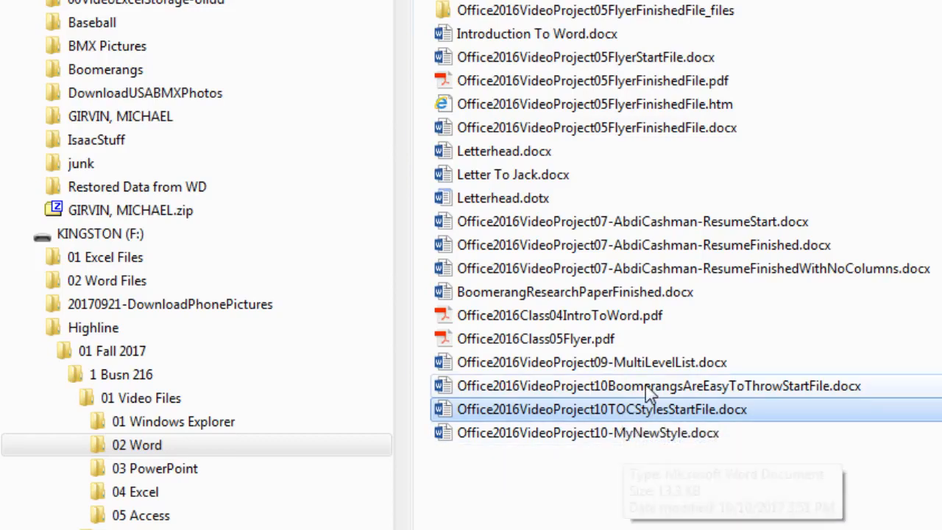
{"action": "key", "text": "Up"}
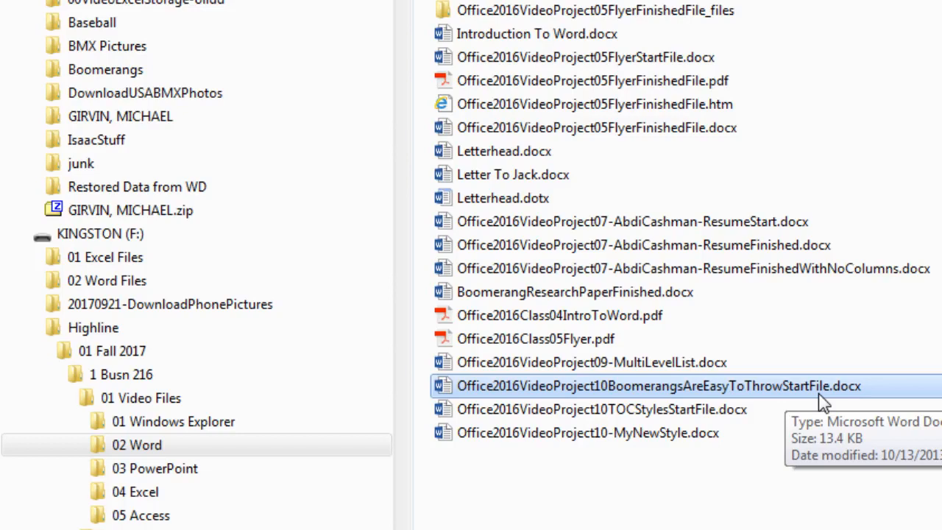
{"action": "double_click", "coordinate": [637, 413]}
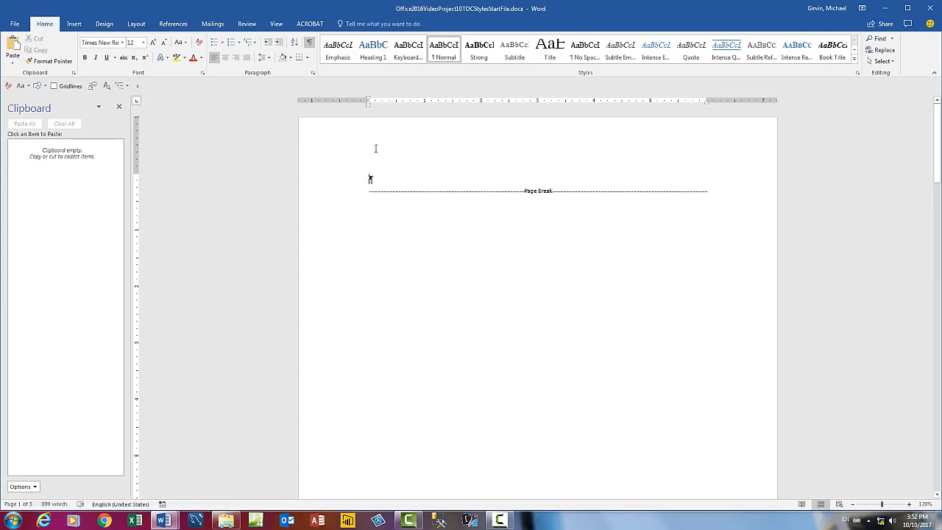
Review the document's large section headings from Introduction through Worksheet, Sheet Tab, Workbook, with formatting marks shown
{"action": "left_click", "coordinate": [309, 45]}
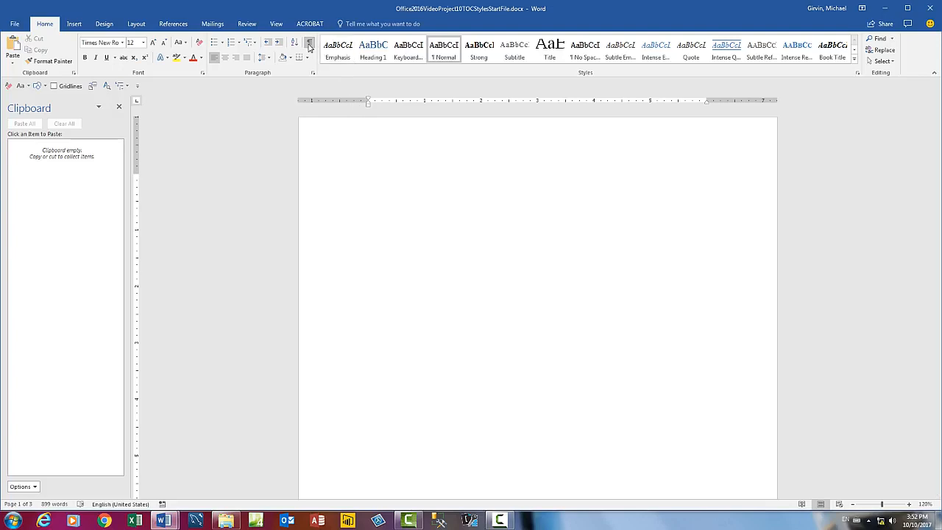
{"action": "left_click", "coordinate": [310, 46]}
{"action": "scroll", "coordinate": [393, 238], "scroll_direction": "down", "scroll_amount": 8}
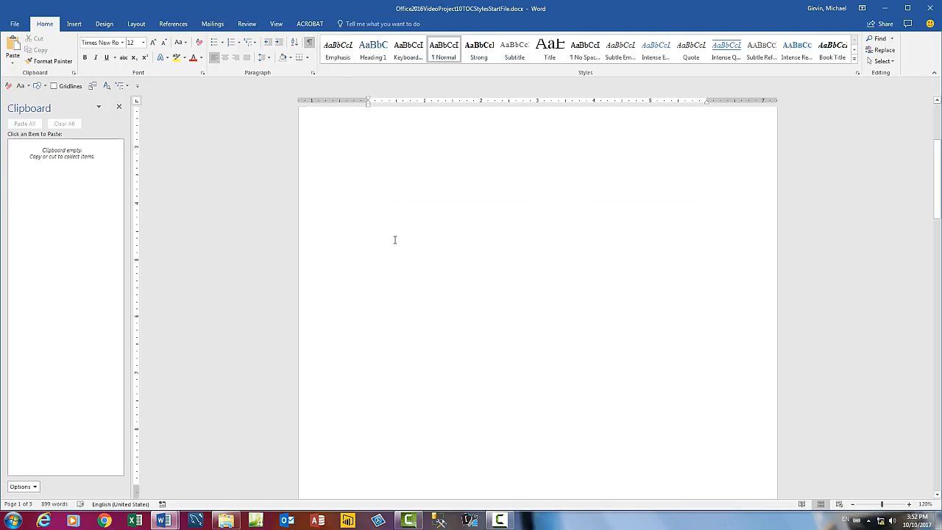
{"action": "scroll", "coordinate": [393, 248], "scroll_direction": "down", "scroll_amount": 3}
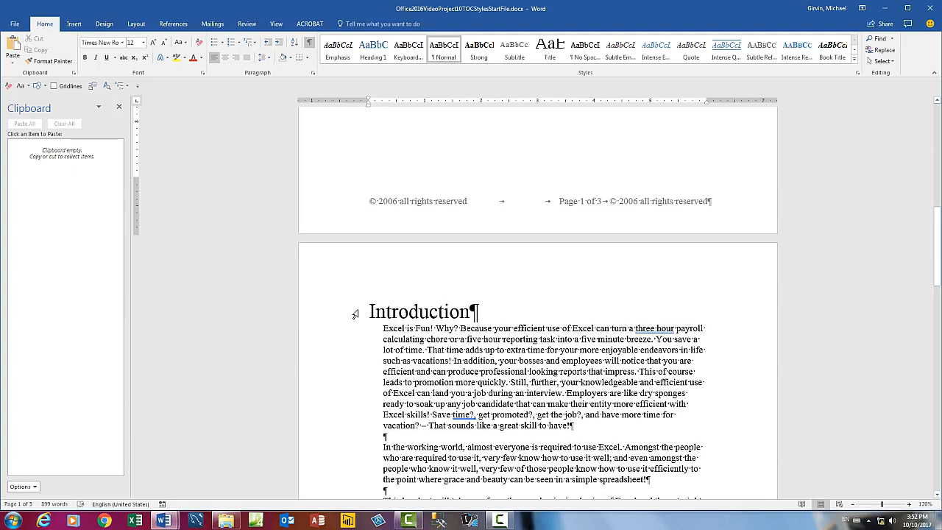
{"action": "left_click", "coordinate": [334, 321]}
{"action": "scroll", "coordinate": [334, 321], "scroll_direction": "down", "scroll_amount": 4}
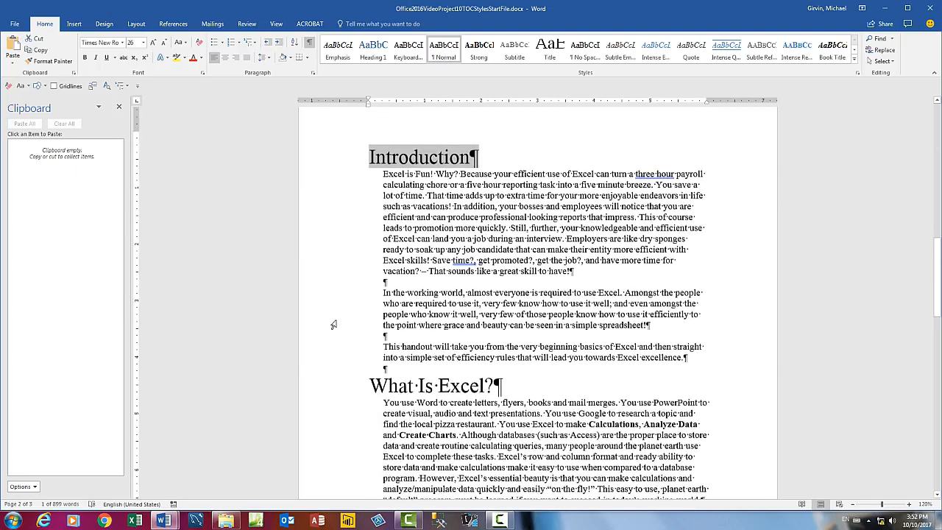
{"action": "left_click", "coordinate": [329, 379]}
{"action": "scroll", "coordinate": [329, 381], "scroll_direction": "down", "scroll_amount": 8}
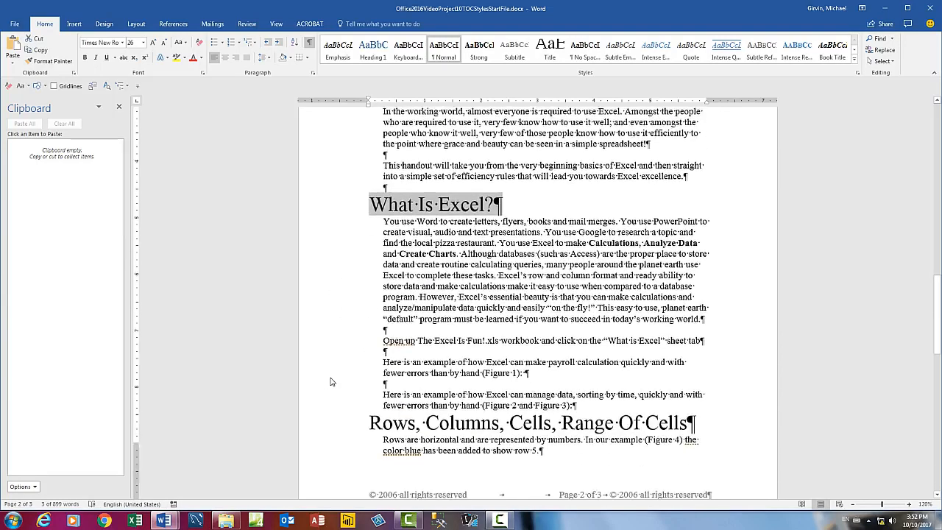
{"action": "left_click", "coordinate": [328, 292]}
{"action": "scroll", "coordinate": [328, 292], "scroll_direction": "down", "scroll_amount": 7}
{"action": "scroll", "coordinate": [350, 311], "scroll_direction": "down", "scroll_amount": 2}
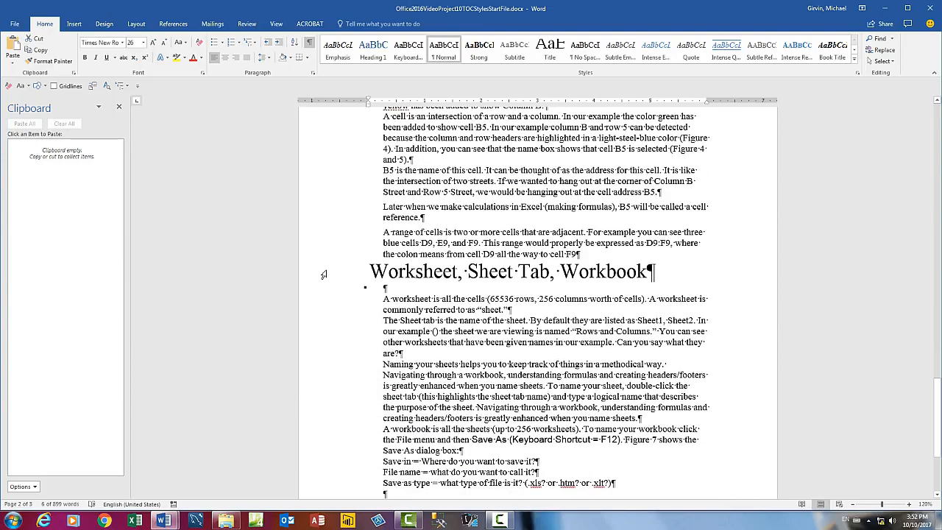
{"action": "left_click", "coordinate": [324, 275]}
{"action": "scroll", "coordinate": [329, 285], "scroll_direction": "down", "scroll_amount": 3}
{"action": "scroll", "coordinate": [329, 287], "scroll_direction": "down", "scroll_amount": 2}
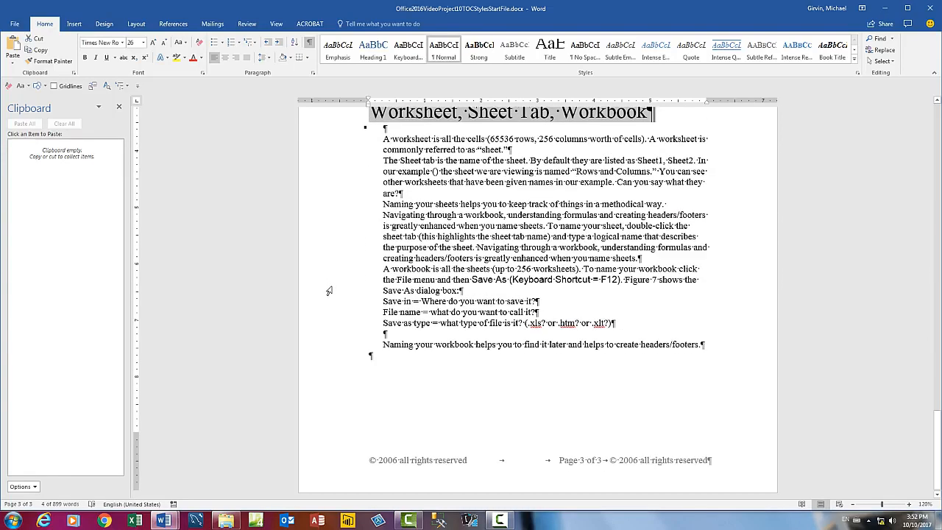
Examine the built-in table of contents designs available for the blank first page, including the heading styles Automatic Table 2 uses
{"action": "scroll", "coordinate": [328, 299], "scroll_direction": "up", "scroll_amount": 4}
{"action": "scroll", "coordinate": [328, 300], "scroll_direction": "up", "scroll_amount": 15}
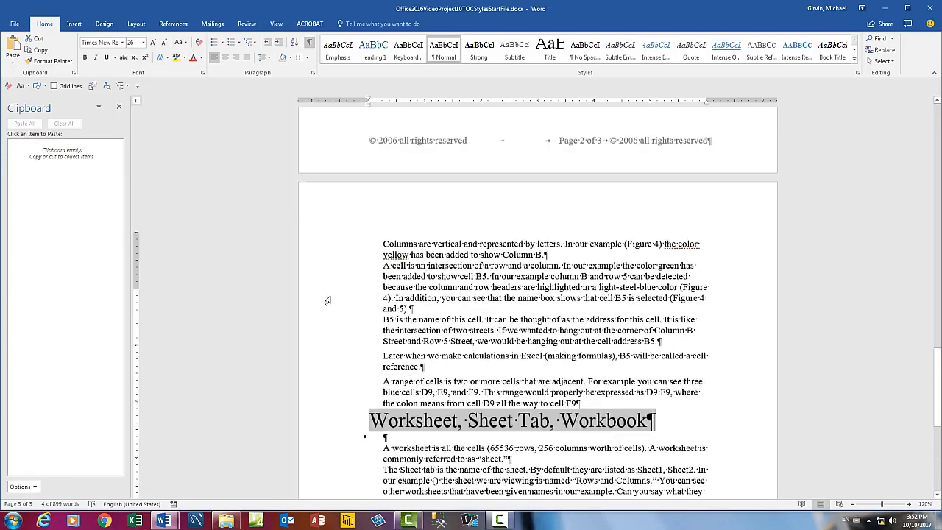
{"action": "scroll", "coordinate": [327, 300], "scroll_direction": "up", "scroll_amount": 4}
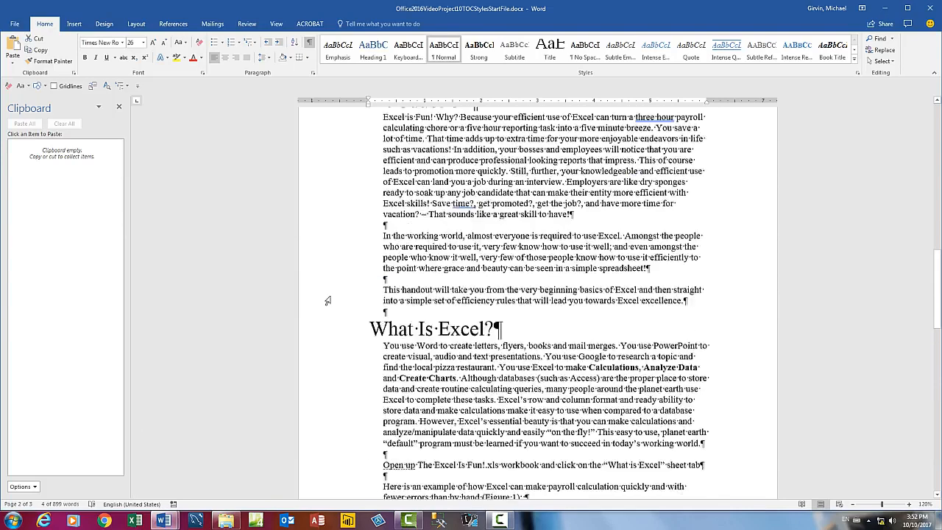
{"action": "scroll", "coordinate": [328, 301], "scroll_direction": "up", "scroll_amount": 20}
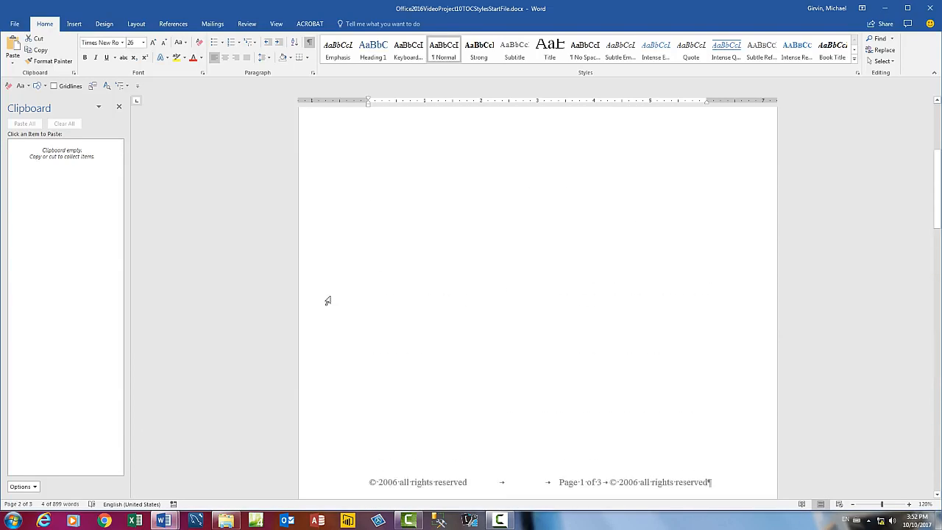
{"action": "left_click", "coordinate": [384, 181]}
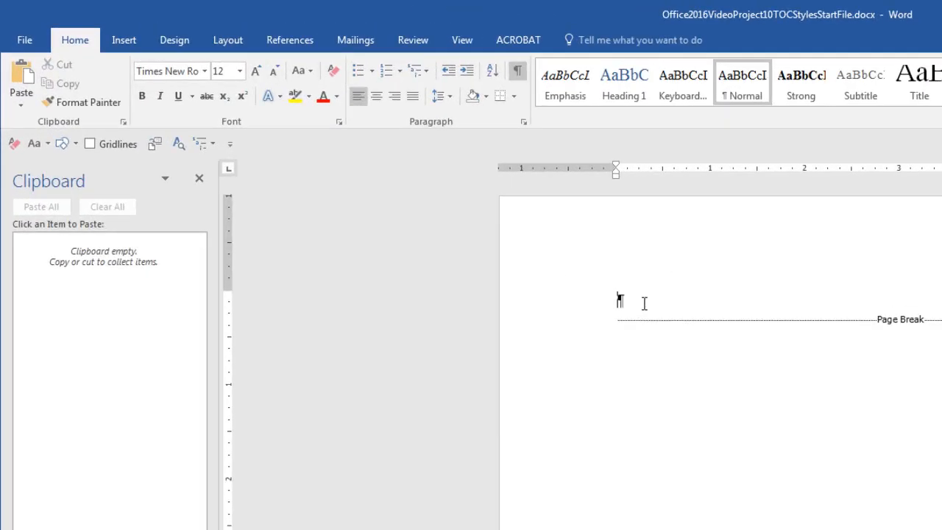
{"action": "left_click", "coordinate": [307, 45]}
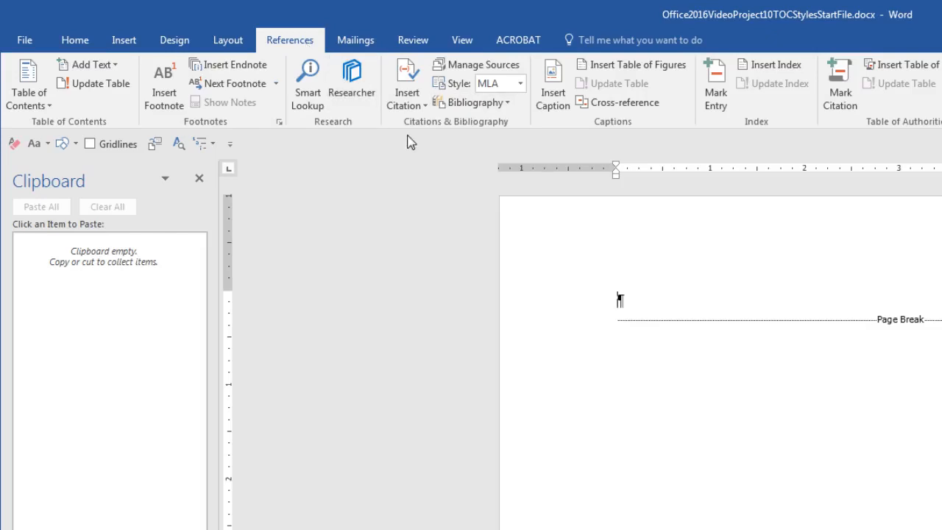
{"action": "left_click", "coordinate": [48, 105]}
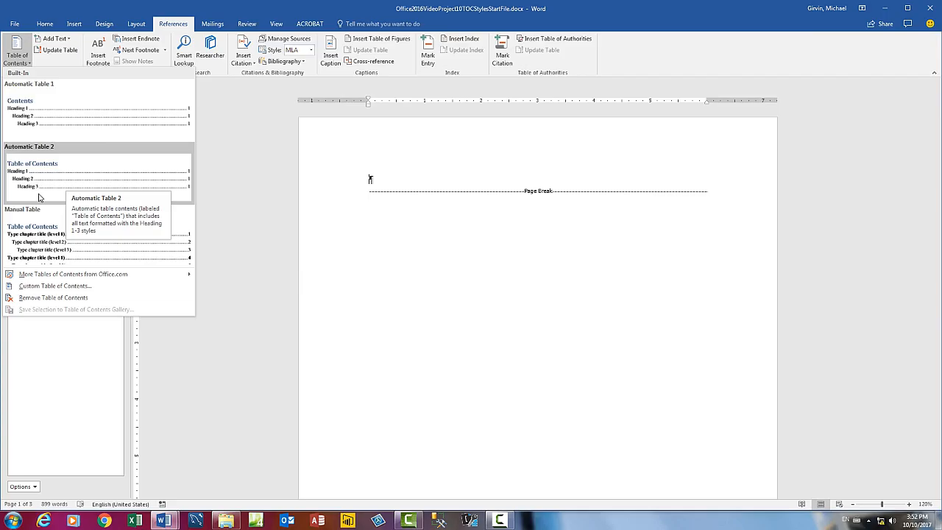
{"action": "left_click", "coordinate": [128, 385]}
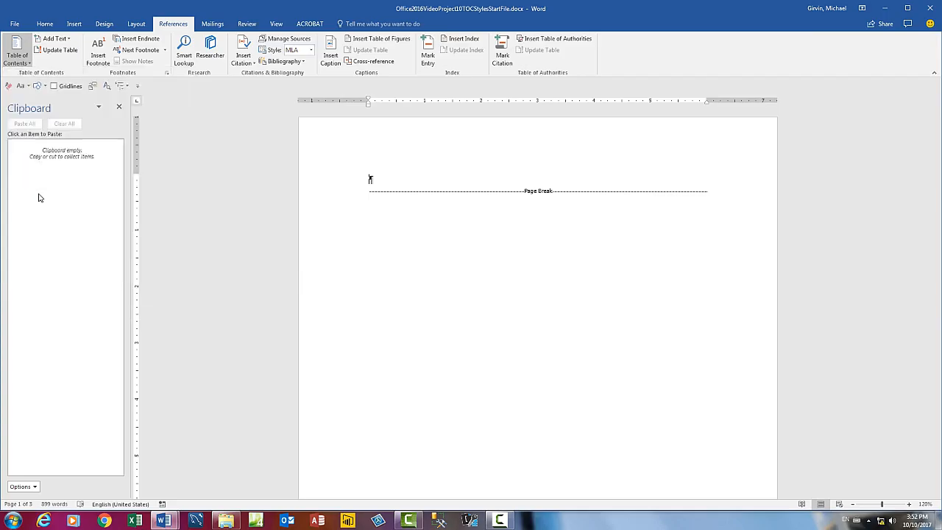
{"action": "left_click", "coordinate": [42, 26]}
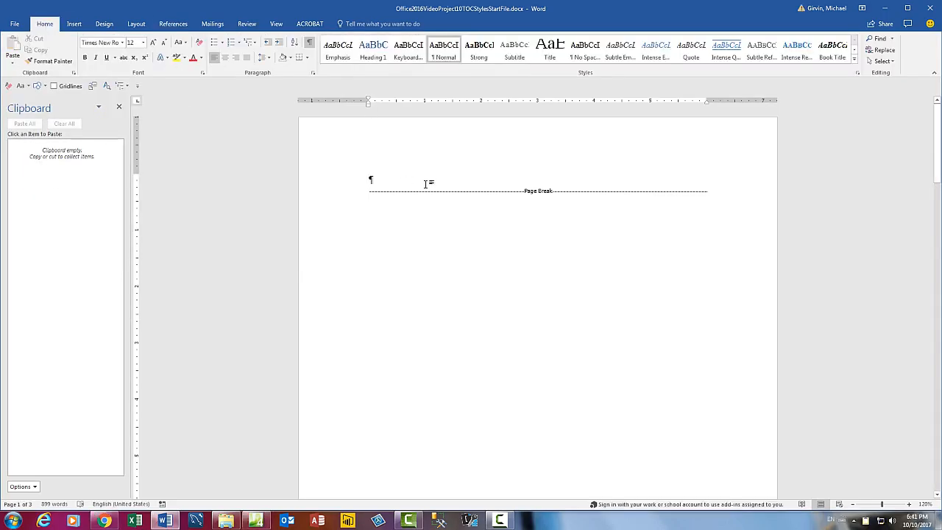
Apply the Heading 1 style to the Introduction heading on page 2
{"action": "scroll", "coordinate": [372, 243], "scroll_direction": "down", "scroll_amount": 10}
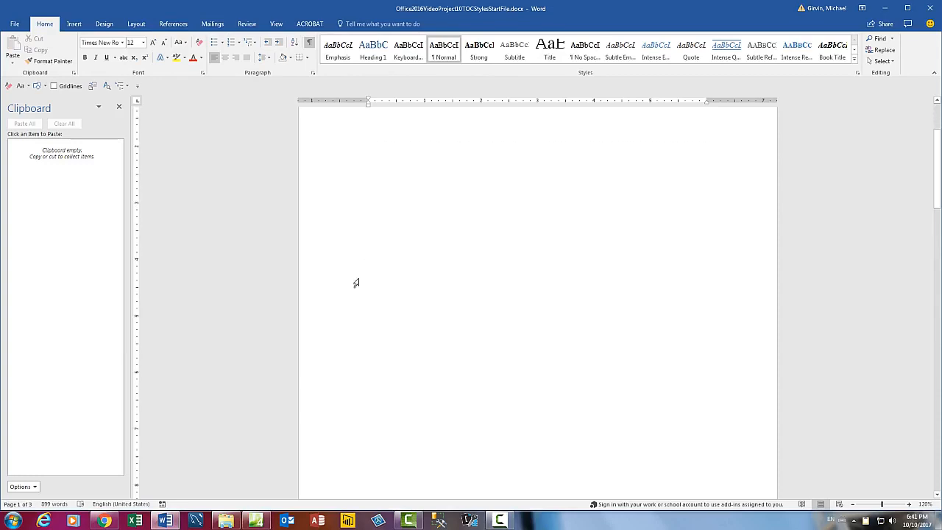
{"action": "scroll", "coordinate": [335, 265], "scroll_direction": "down", "scroll_amount": 3}
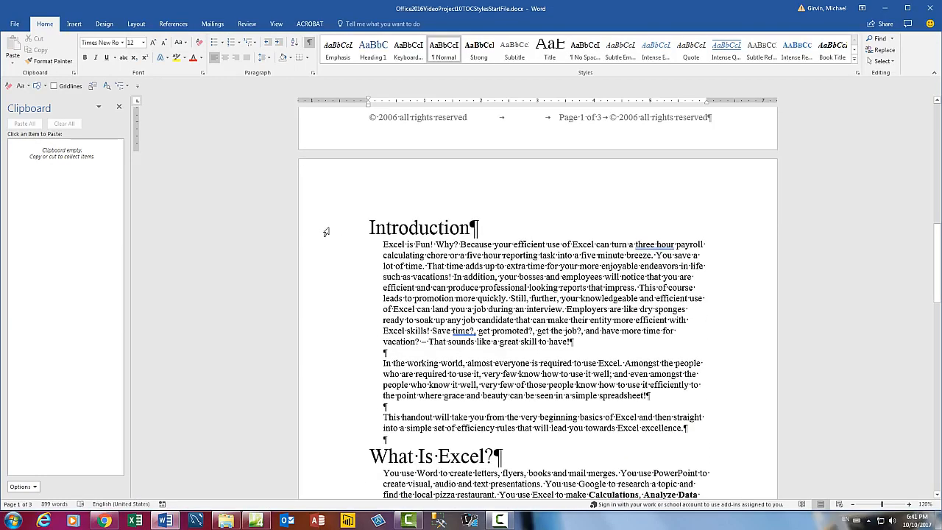
{"action": "left_click", "coordinate": [326, 232]}
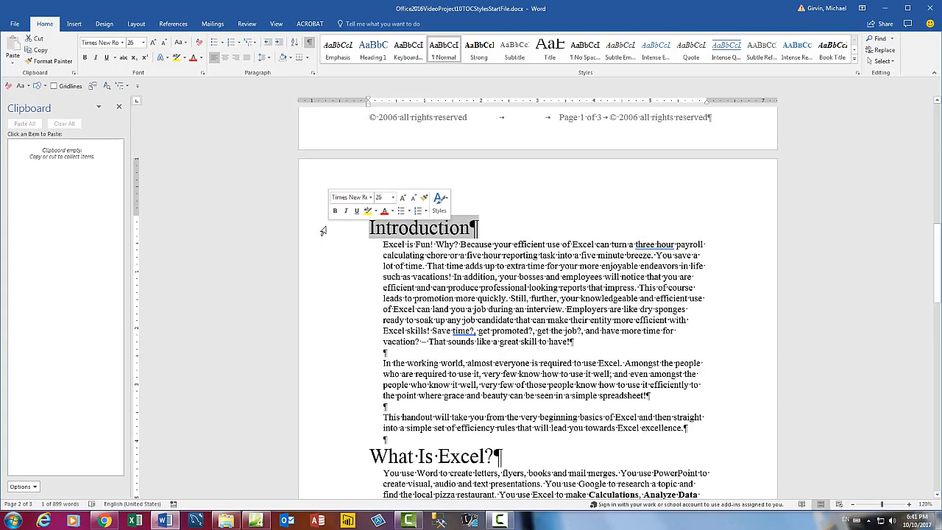
{"action": "left_click", "coordinate": [376, 62]}
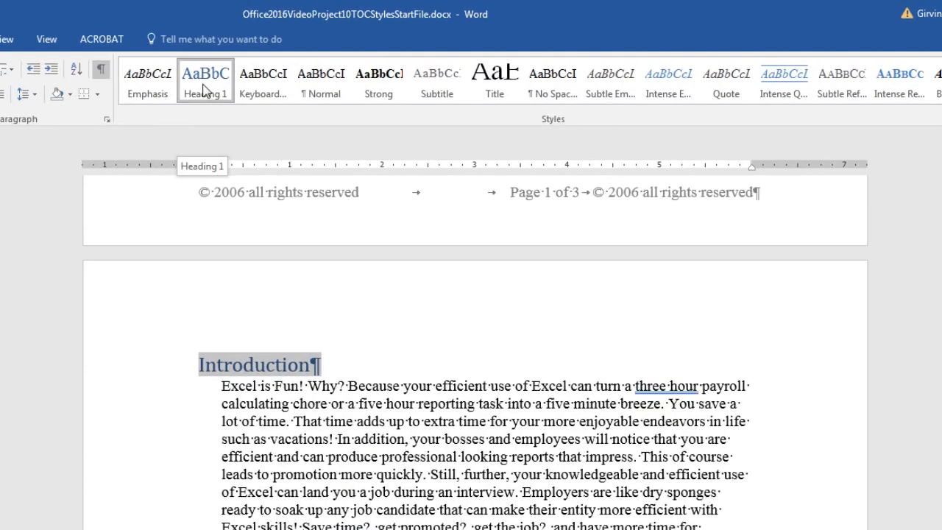
Modify the Heading 1 style to use the Automatic font color and bold text
{"action": "right_click", "coordinate": [207, 89]}
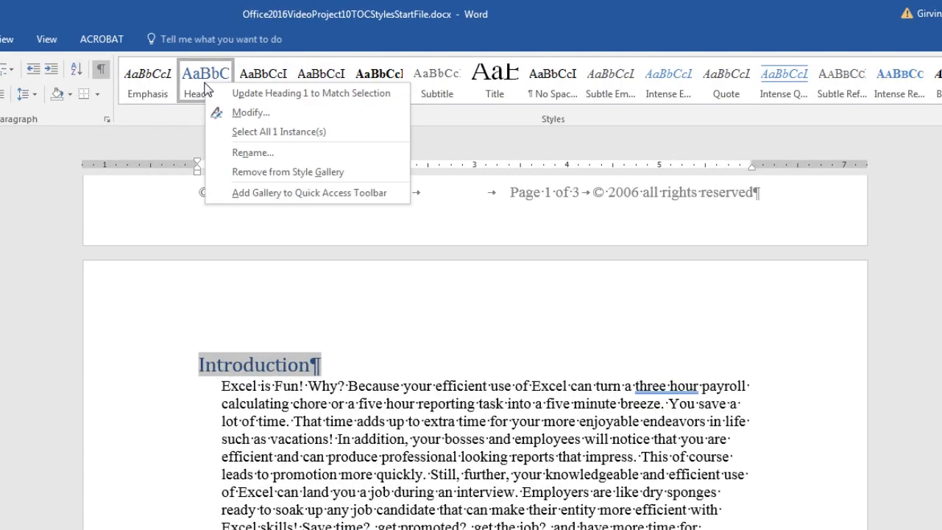
{"action": "left_click", "coordinate": [247, 113]}
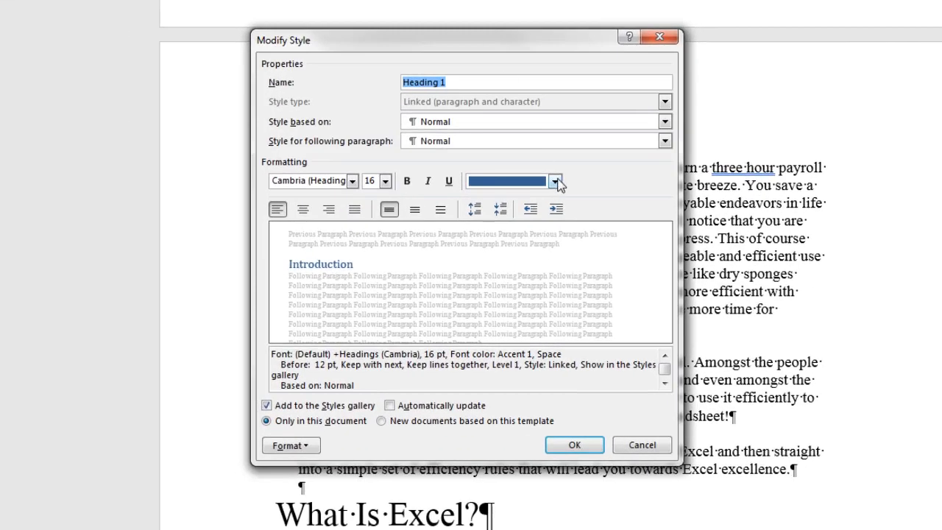
{"action": "left_click", "coordinate": [532, 247]}
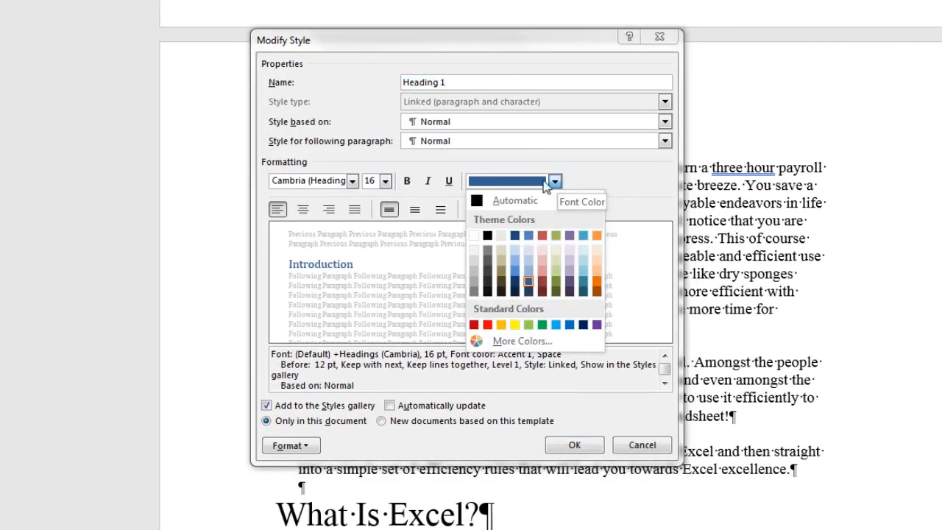
{"action": "left_click", "coordinate": [480, 203]}
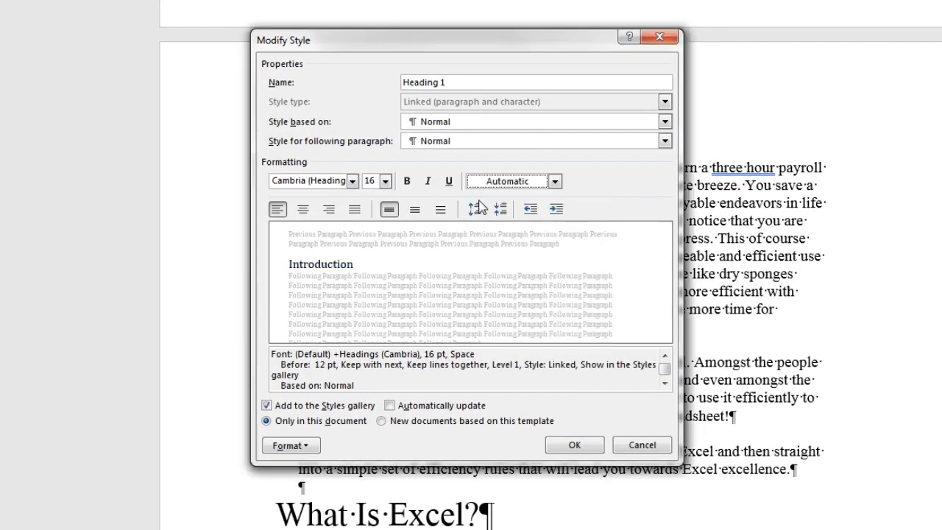
{"action": "left_click", "coordinate": [409, 184]}
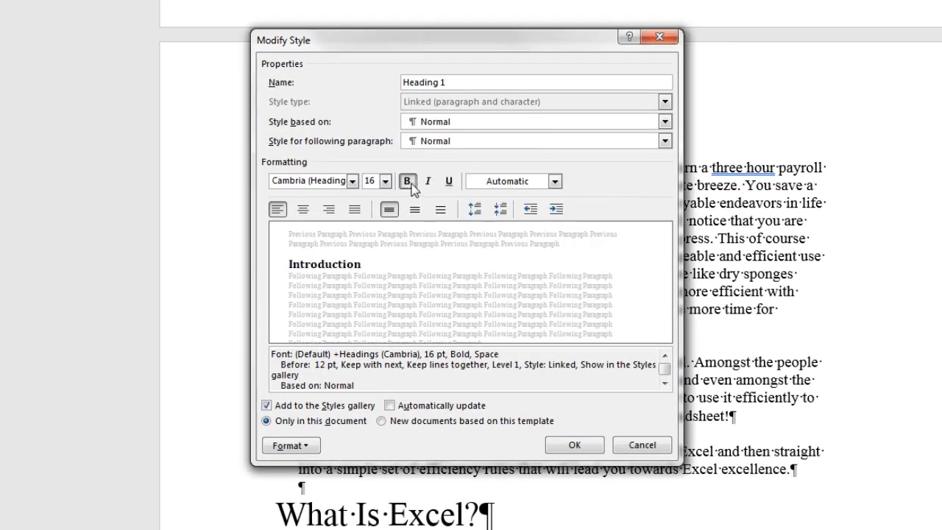
{"action": "left_click", "coordinate": [573, 446]}
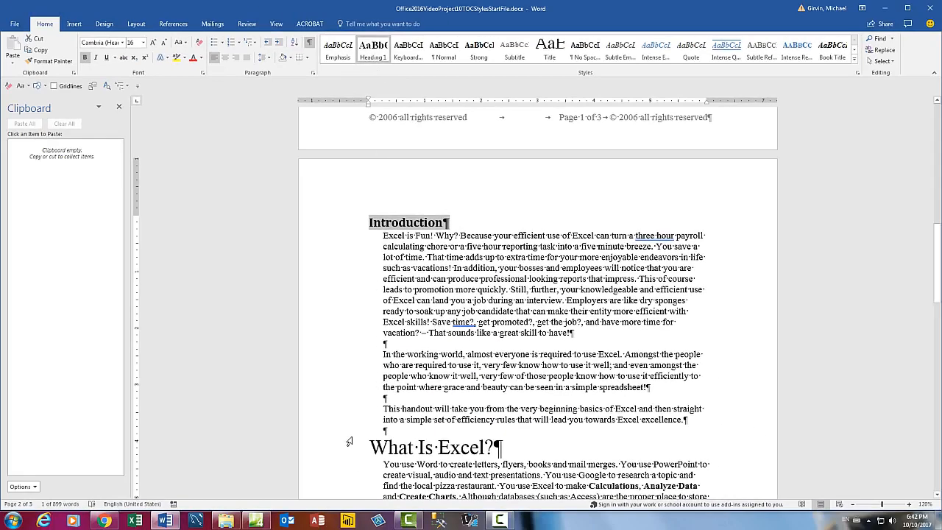
Apply the Heading 1 style to the "What Is Excel?" and "Rows, Columns, Cells, Range Of Cells" headings
{"action": "left_click", "coordinate": [340, 450]}
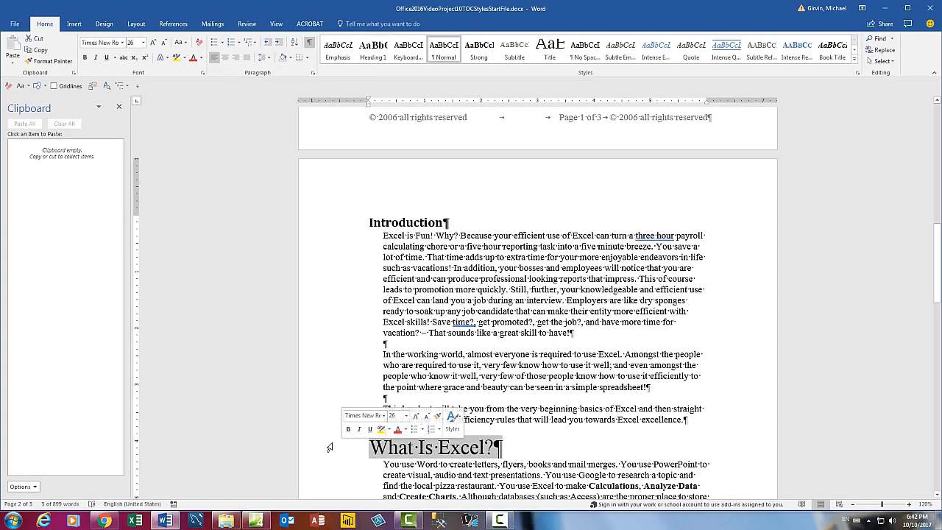
{"action": "left_click", "coordinate": [374, 51]}
{"action": "left_click", "coordinate": [375, 56]}
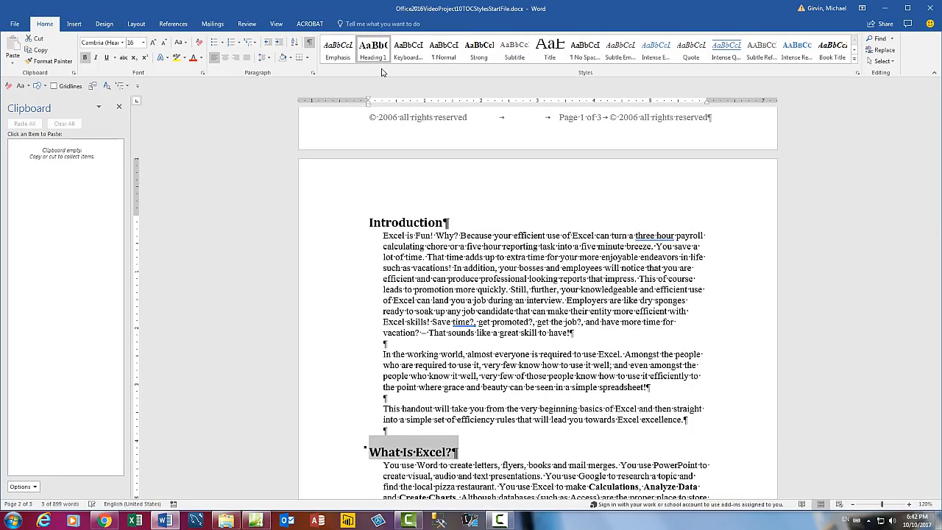
{"action": "scroll", "coordinate": [438, 433], "scroll_direction": "down", "scroll_amount": 8}
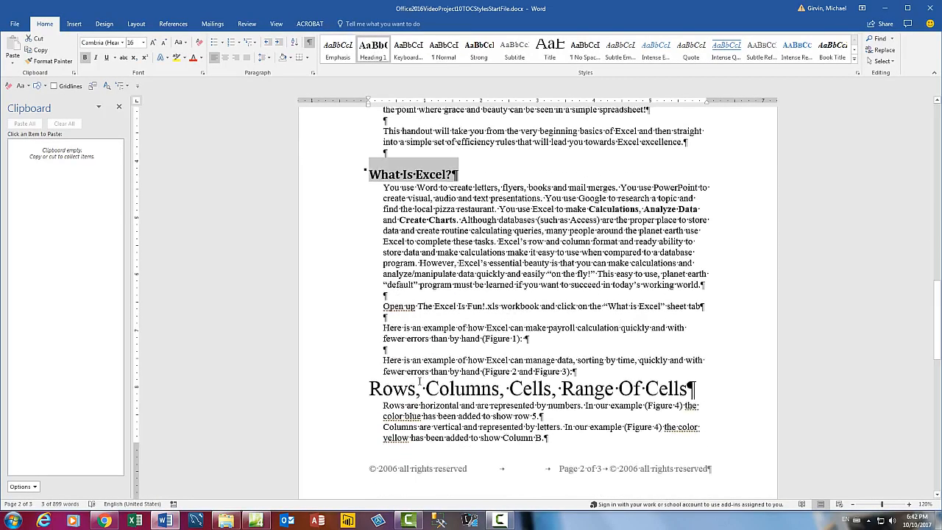
{"action": "left_click", "coordinate": [335, 387]}
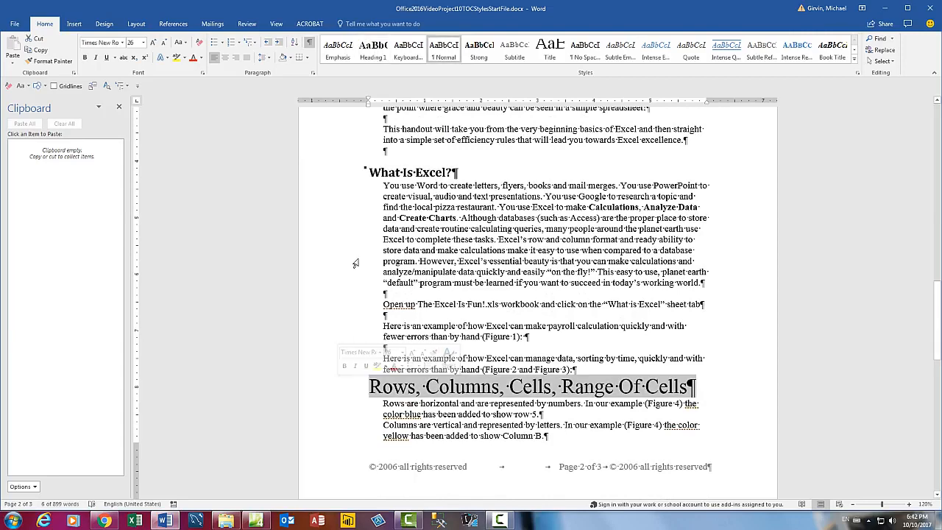
{"action": "left_click", "coordinate": [375, 53]}
{"action": "left_click", "coordinate": [104, 24]}
Apply the Heading 1 style to the "Worksheet, Sheet Tab, Workbook" heading on page 3 and deselect it
{"action": "scroll", "coordinate": [318, 280], "scroll_direction": "down", "scroll_amount": 10}
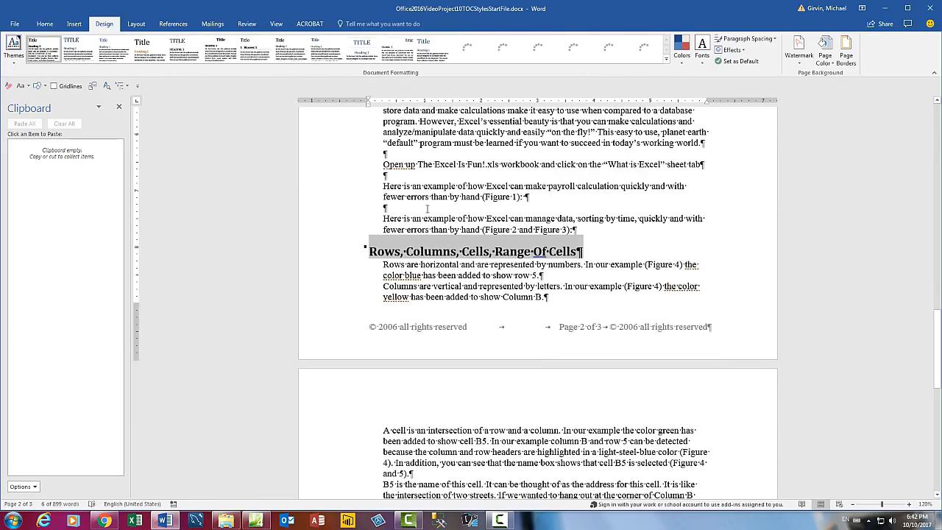
{"action": "left_click", "coordinate": [318, 279]}
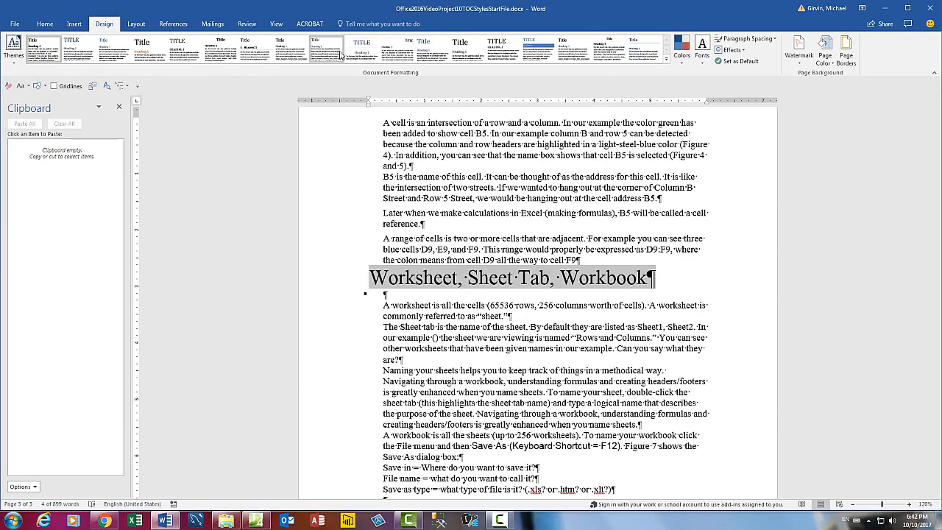
{"action": "left_click", "coordinate": [45, 24]}
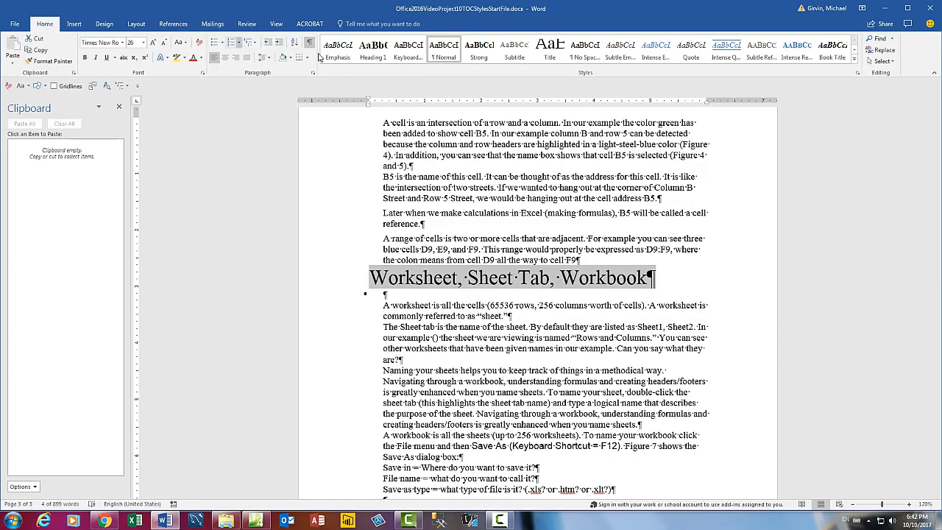
{"action": "left_click", "coordinate": [374, 51]}
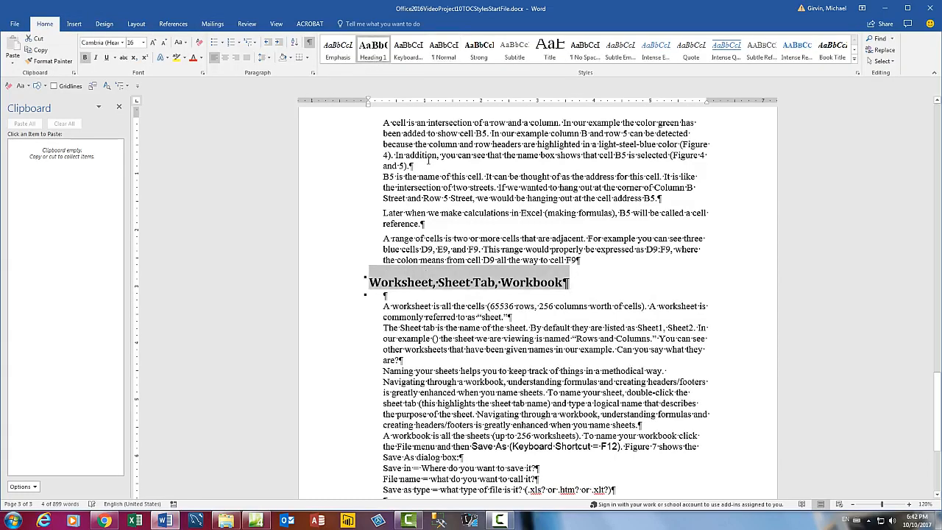
{"action": "scroll", "coordinate": [473, 307], "scroll_direction": "down", "scroll_amount": 5}
{"action": "scroll", "coordinate": [464, 315], "scroll_direction": "up", "scroll_amount": 2}
{"action": "left_click", "coordinate": [479, 349]}
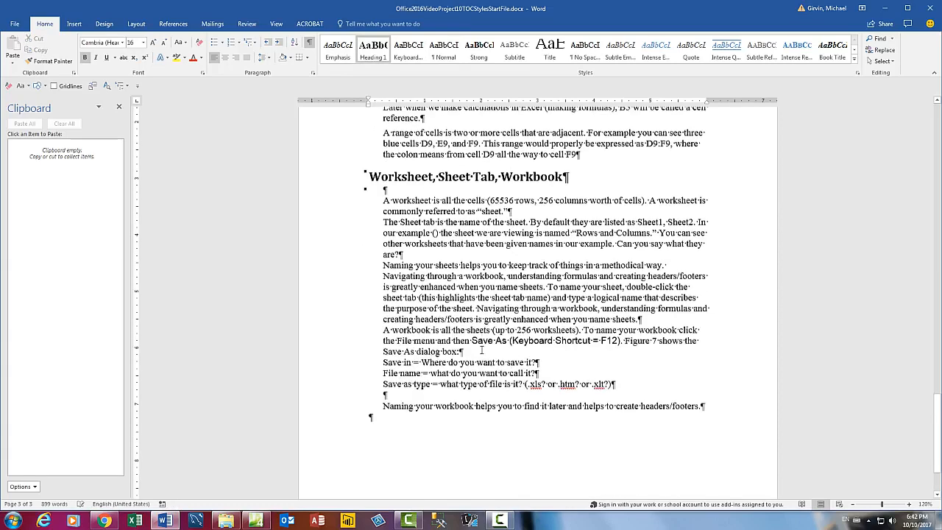
Insert the built-in Automatic Table 2 table of contents at the very beginning of the document
{"action": "key", "text": "ctrl+Home"}
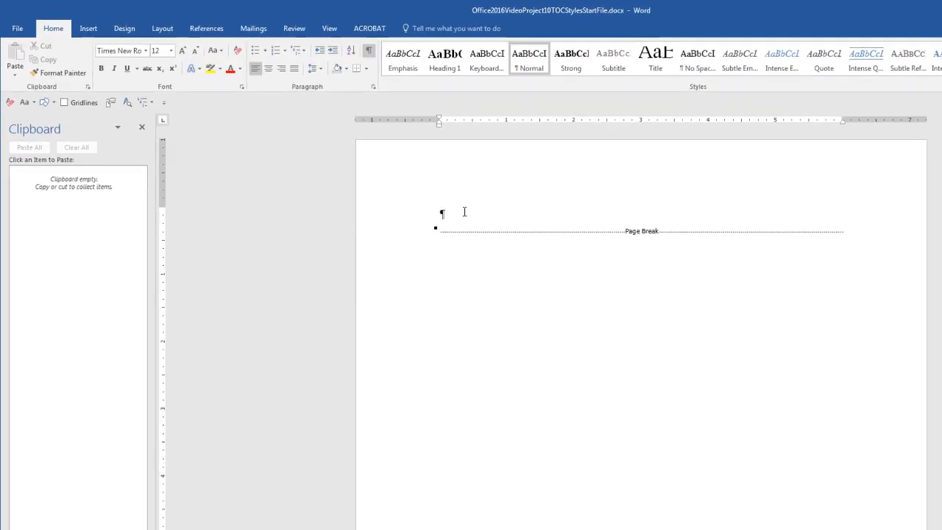
{"action": "left_click", "coordinate": [212, 29]}
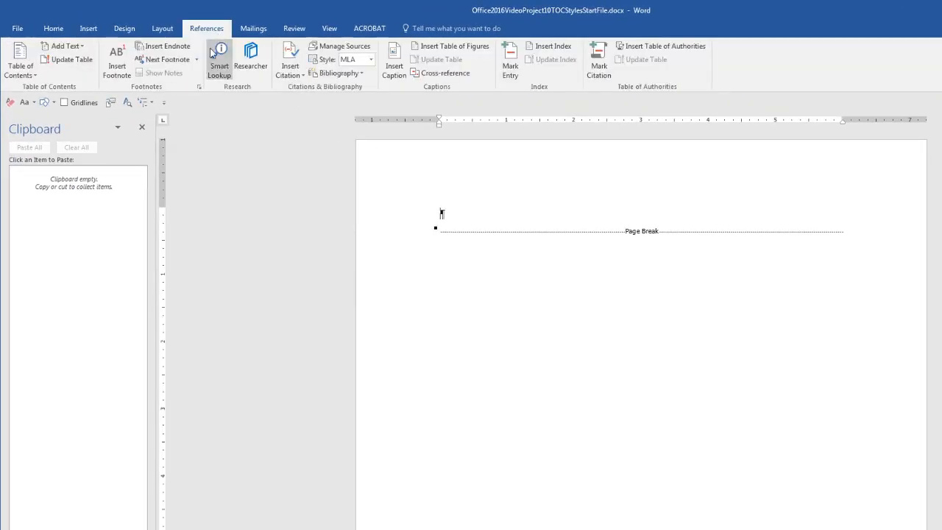
{"action": "left_click", "coordinate": [32, 73]}
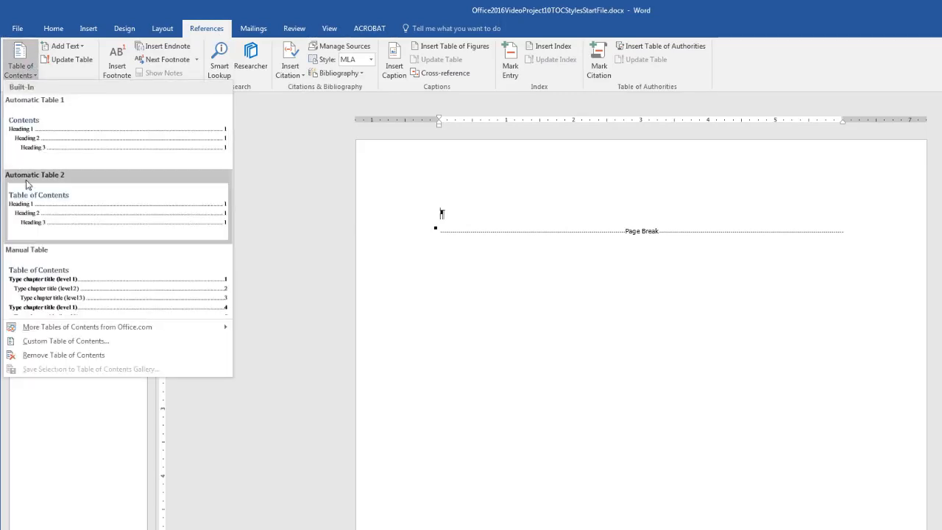
{"action": "left_click", "coordinate": [42, 227]}
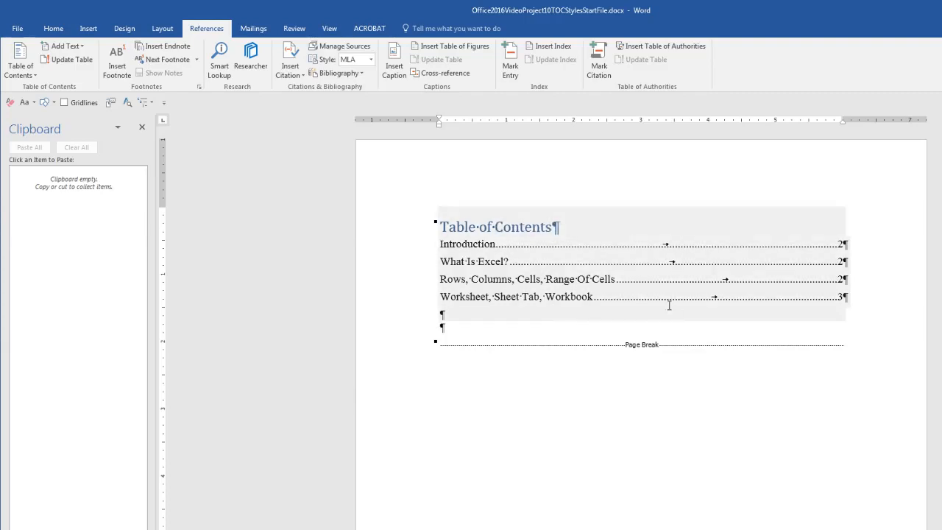
Insert a page break directly before the "What Is Excel?" heading
{"action": "scroll", "coordinate": [595, 418], "scroll_direction": "down", "scroll_amount": 8}
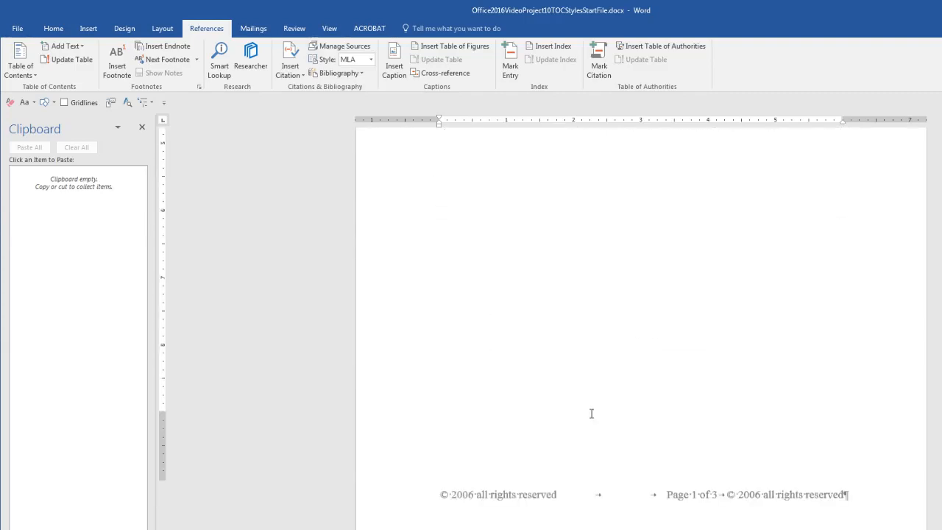
{"action": "scroll", "coordinate": [586, 415], "scroll_direction": "down", "scroll_amount": 7}
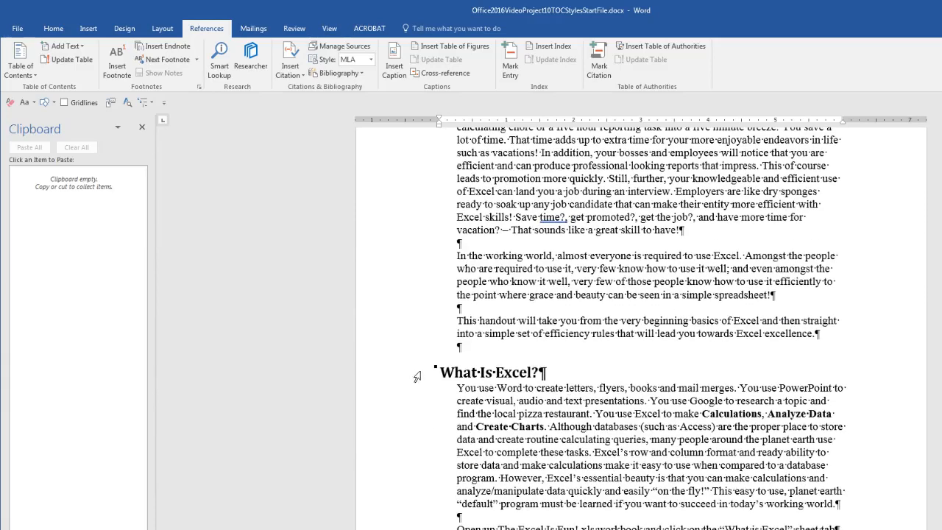
{"action": "left_click", "coordinate": [442, 373]}
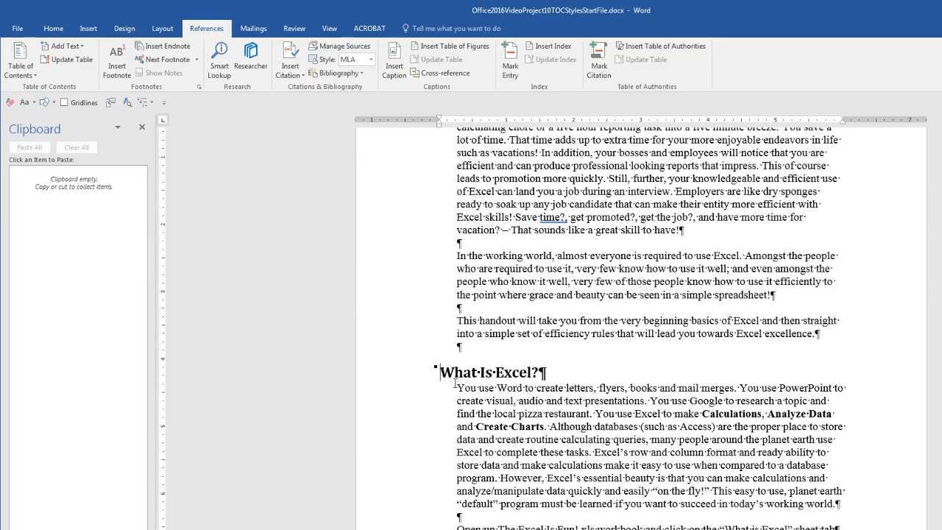
{"action": "key", "text": "ctrl+Return"}
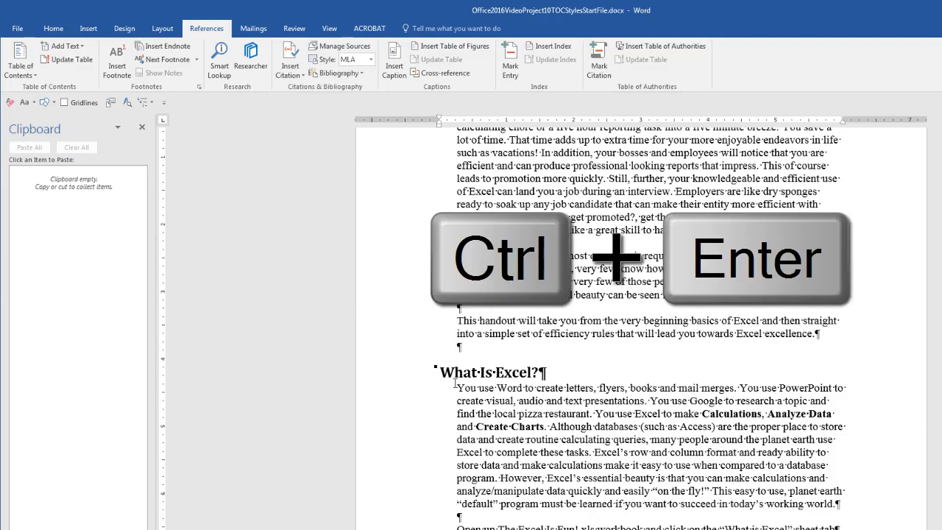
Insert a page break directly before the "Rows, Columns, Cells, Range Of Cells" heading
{"action": "scroll", "coordinate": [455, 383], "scroll_direction": "down", "scroll_amount": 3}
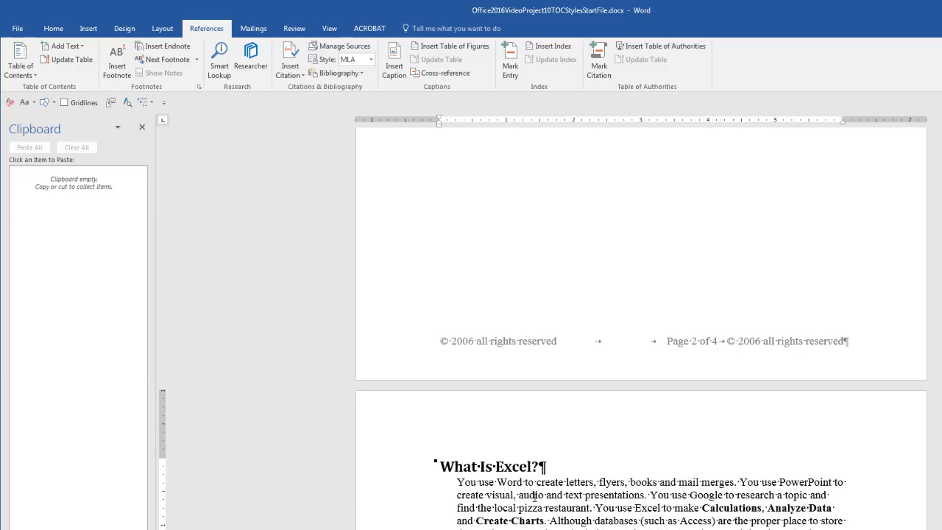
{"action": "scroll", "coordinate": [536, 496], "scroll_direction": "down", "scroll_amount": 3}
{"action": "scroll", "coordinate": [535, 497], "scroll_direction": "down", "scroll_amount": 3}
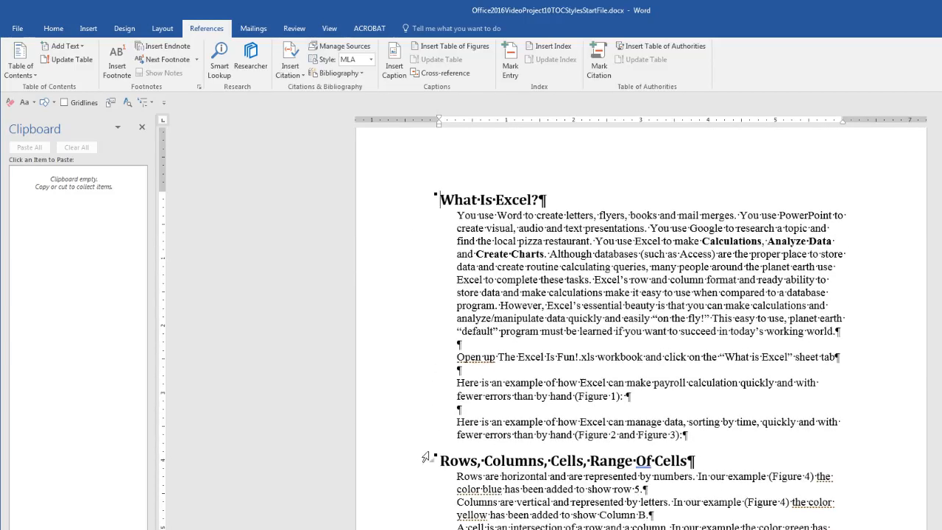
{"action": "left_click", "coordinate": [440, 461]}
{"action": "key", "text": "ctrl+Return"}
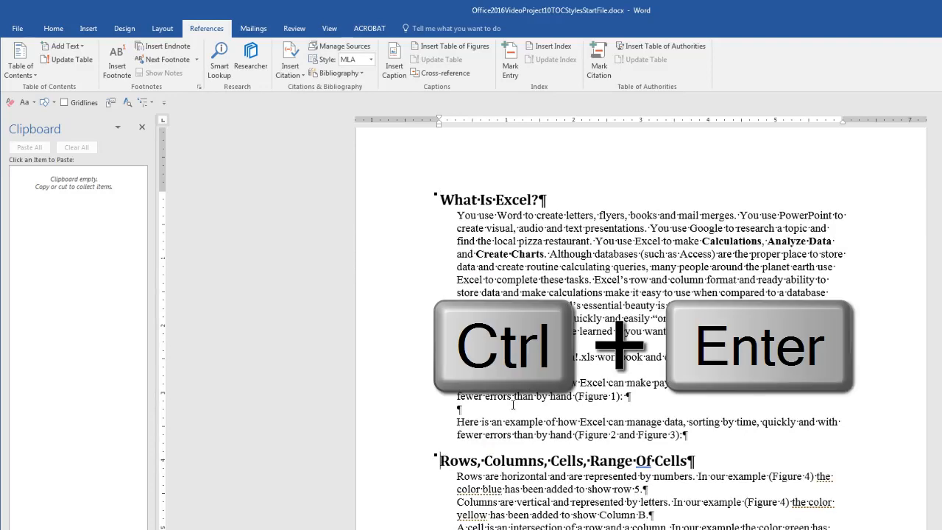
Append ", File Name" to the end of the "Worksheet, Sheet Tab, Workbook" heading
{"action": "scroll", "coordinate": [732, 499], "scroll_direction": "down", "scroll_amount": 10}
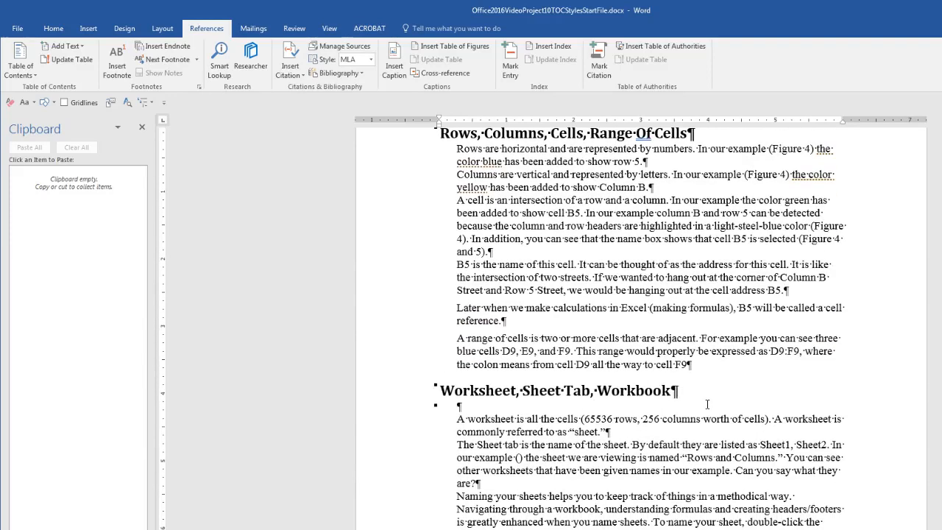
{"action": "type", "text": ", File Name"}
Update the entire table of contents at the start of the document, including both entries and page numbers
{"action": "key", "text": "ctrl+Home"}
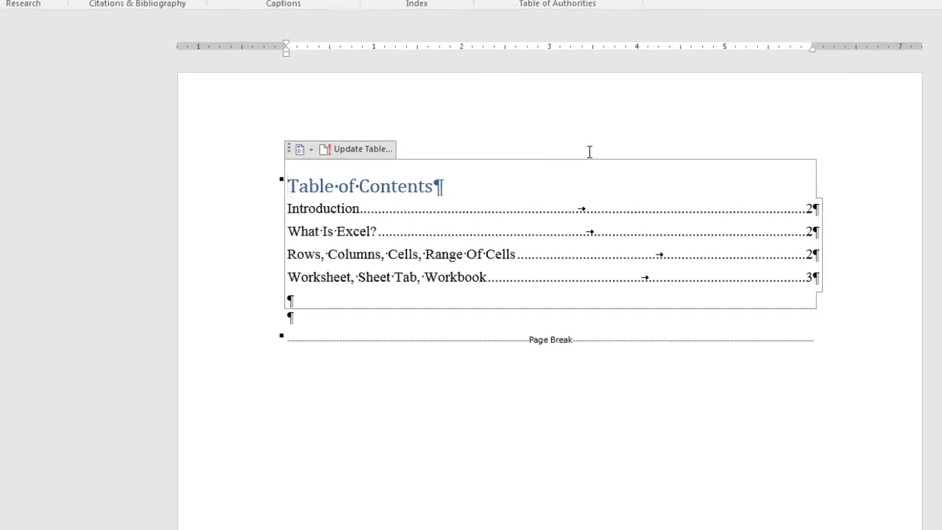
{"action": "left_click", "coordinate": [698, 253]}
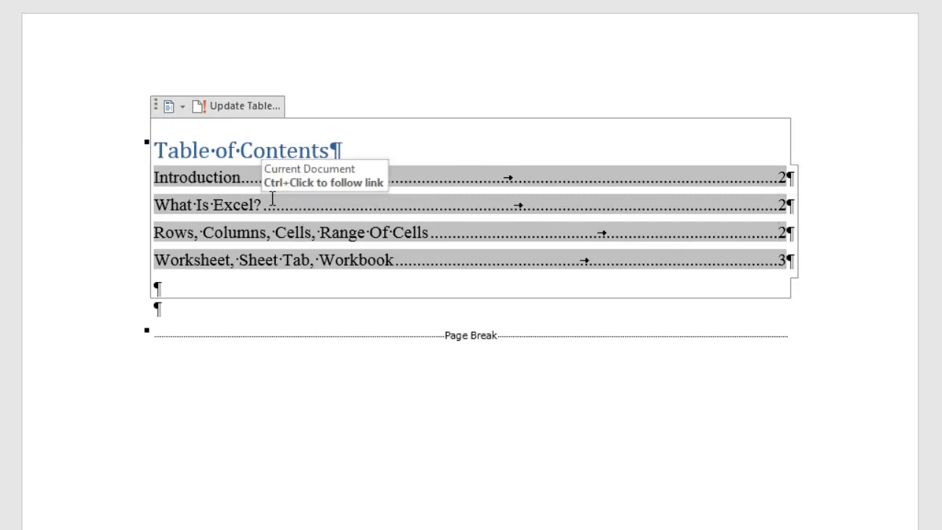
{"action": "right_click", "coordinate": [272, 199]}
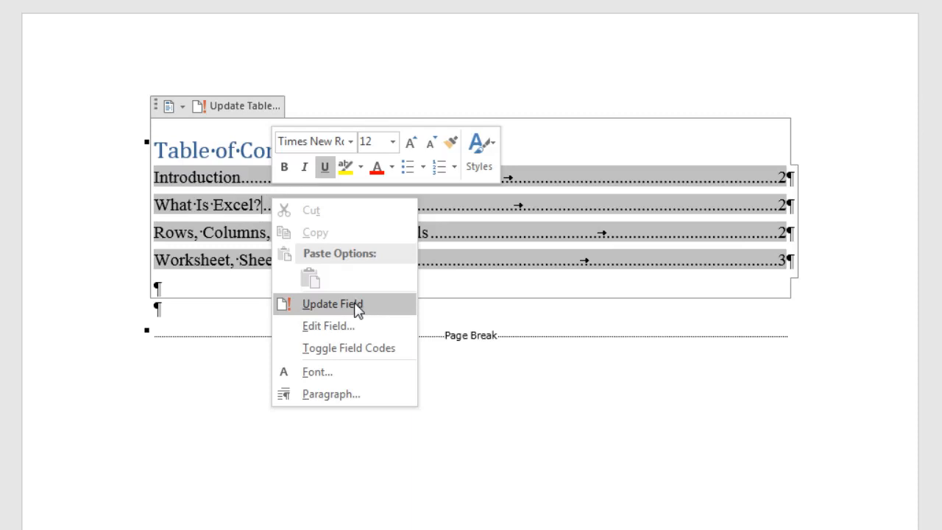
{"action": "left_click", "coordinate": [357, 309]}
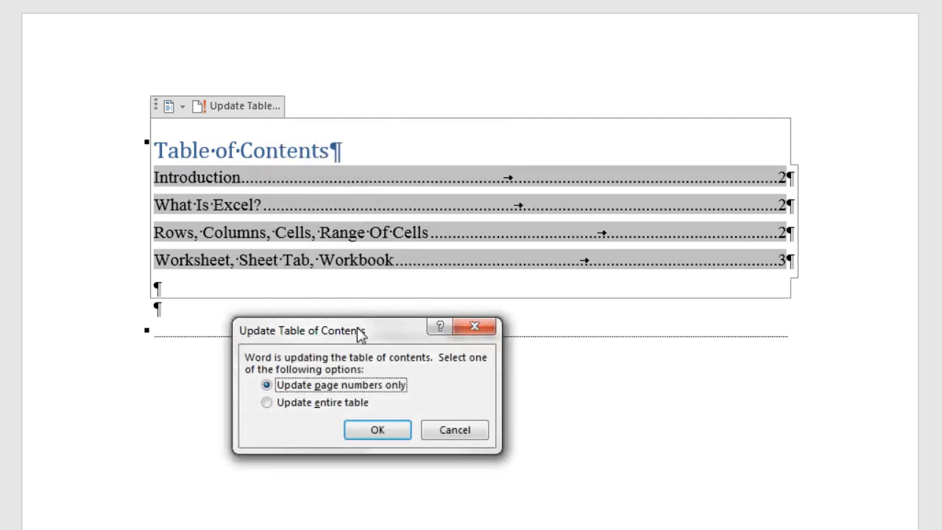
{"action": "left_click_drag", "start_coordinate": [375, 331], "coordinate": [433, 308]}
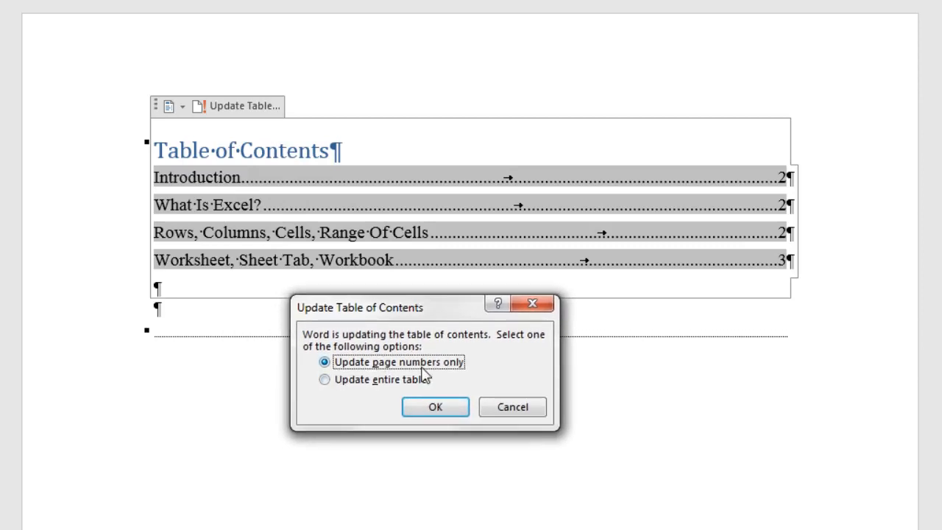
{"action": "left_click", "coordinate": [325, 382]}
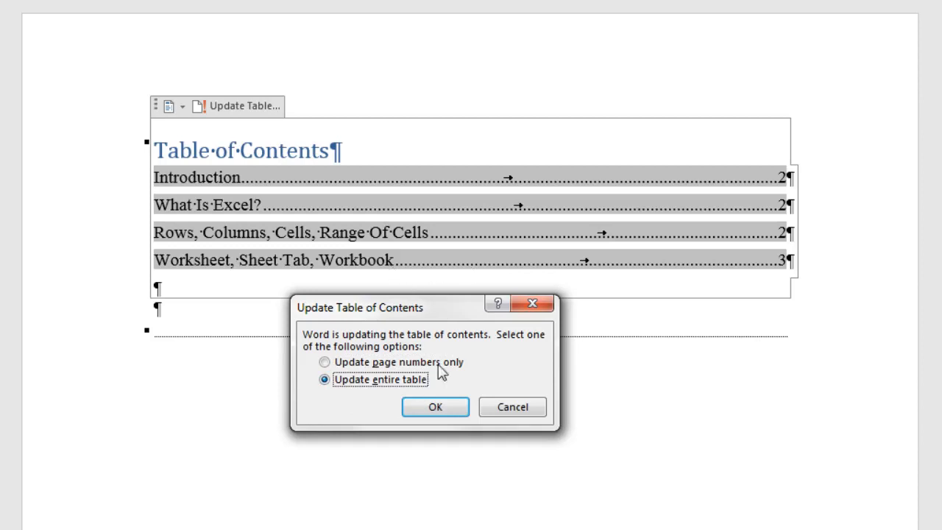
{"action": "left_click", "coordinate": [438, 407]}
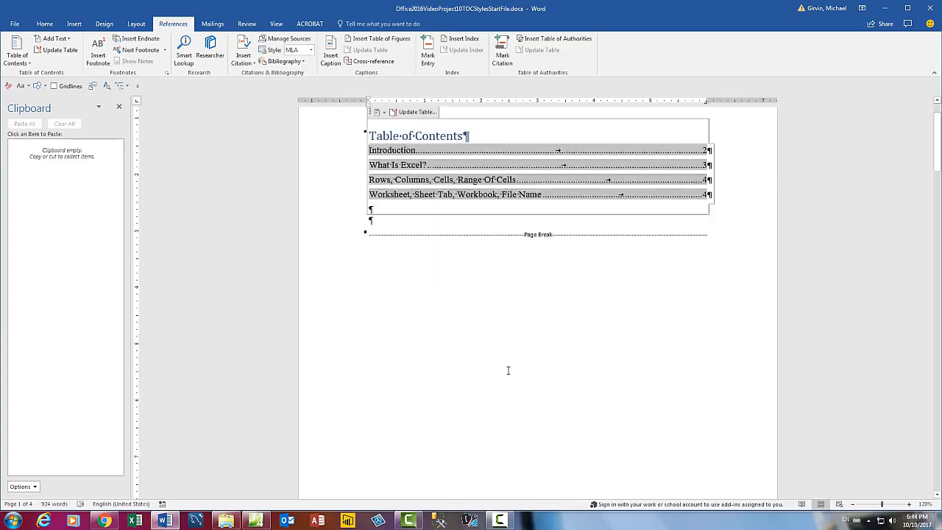
{"action": "scroll", "coordinate": [507, 371], "scroll_direction": "down", "scroll_amount": 10}
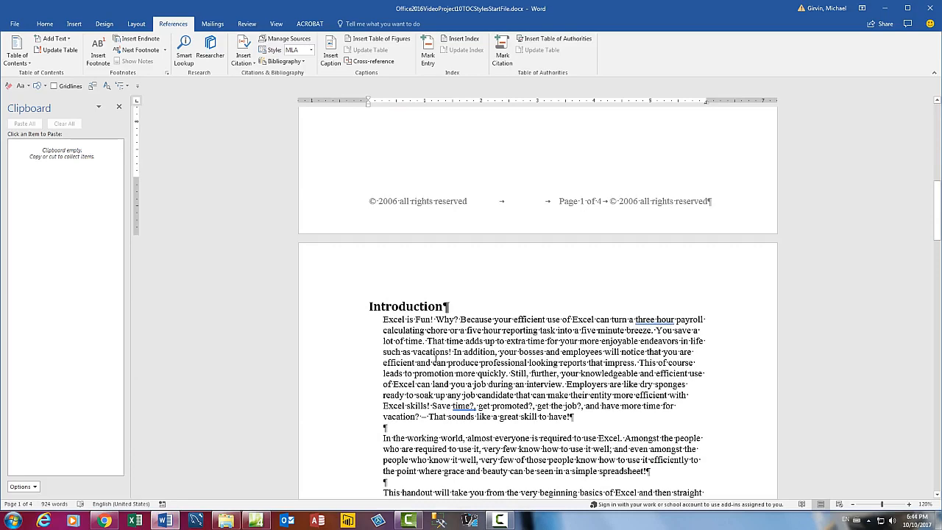
{"action": "scroll", "coordinate": [436, 360], "scroll_direction": "up", "scroll_amount": 10}
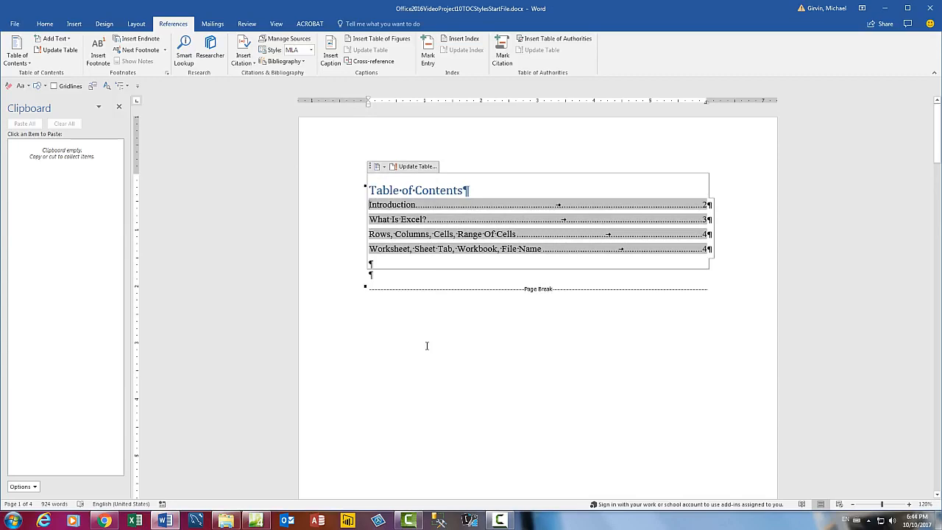
Save a copy of the document as Office2016VideoProject10TOCStylesFinishedFile.docx in the 02 Word folder and close it
{"action": "key", "text": "F12"}
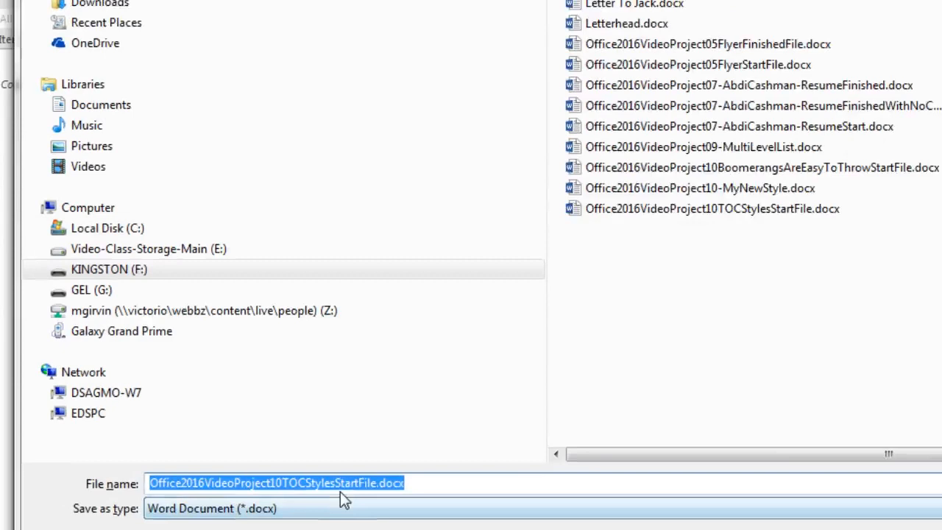
{"action": "left_click", "coordinate": [260, 494]}
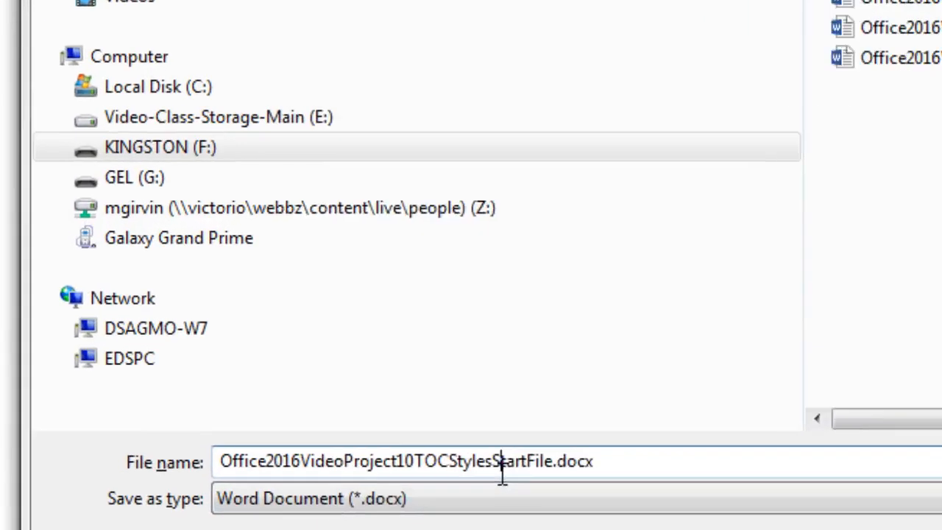
{"action": "left_click_drag", "start_coordinate": [553, 454], "coordinate": [592, 462]}
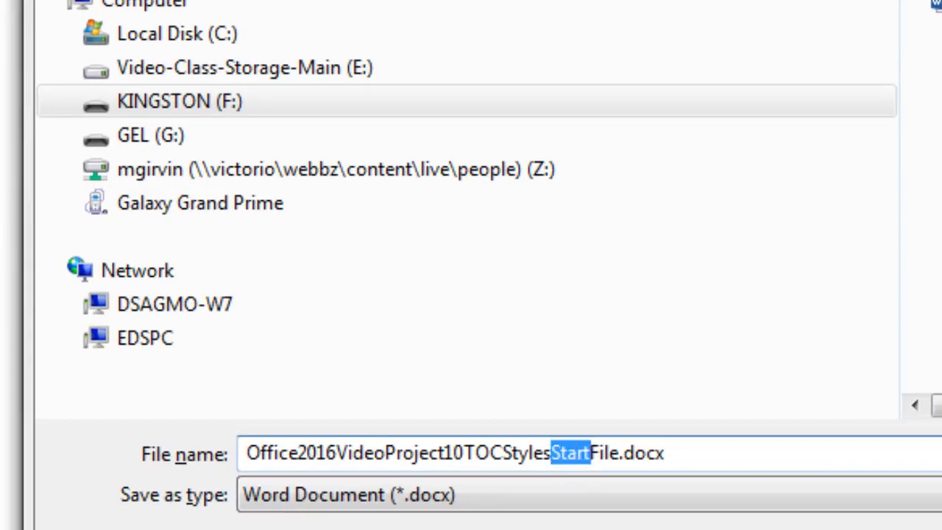
{"action": "type", "text": "Finished"}
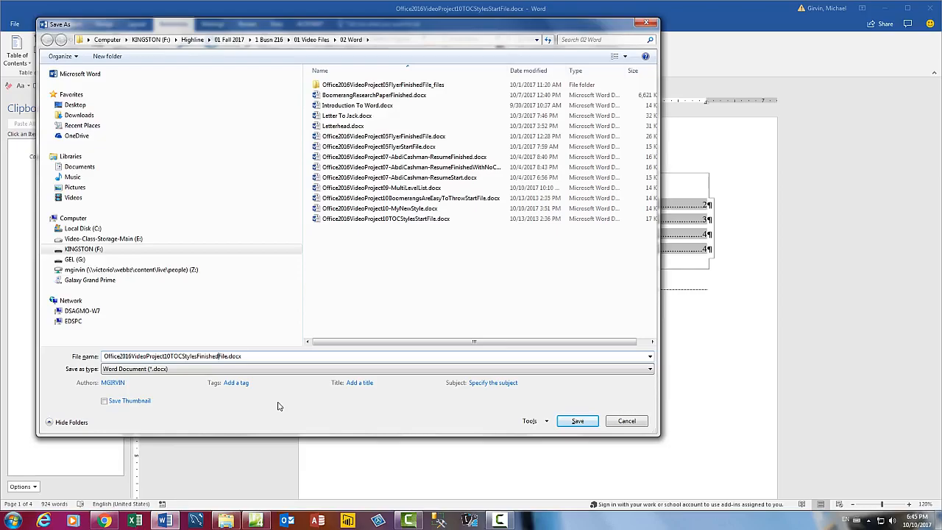
{"action": "key", "text": "Return"}
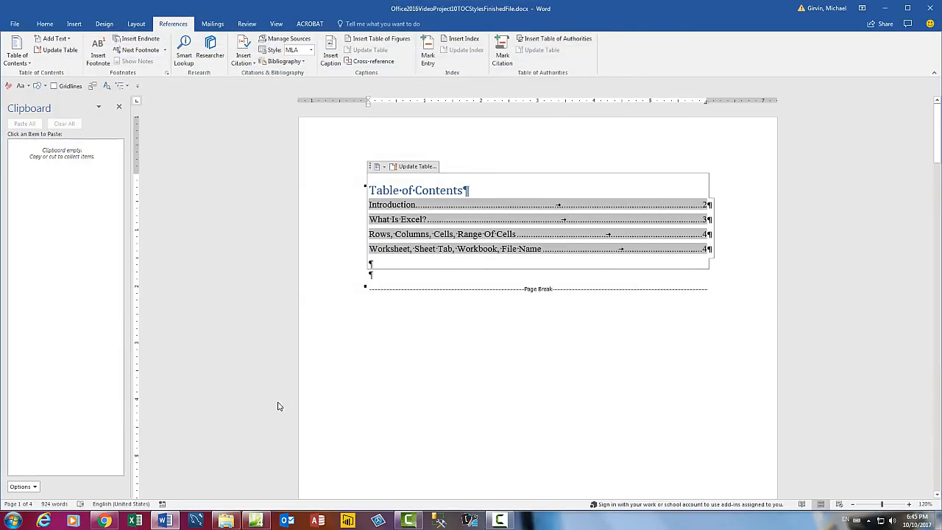
{"action": "key", "text": "alt+F4"}
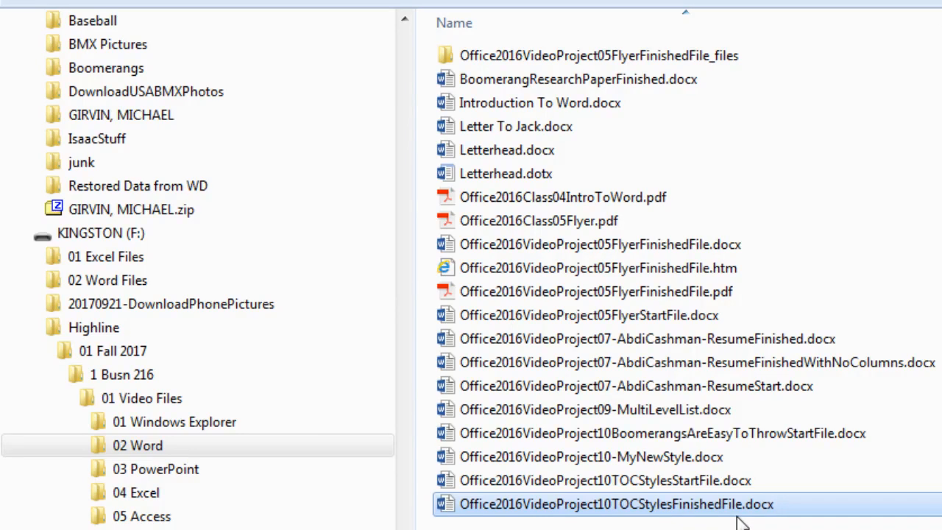
Open Office2016VideoProject10BoomerangsAreEasyToThrowStartFile.docx from the 02 Word folder in Windows Explorer
{"action": "left_click", "coordinate": [675, 438]}
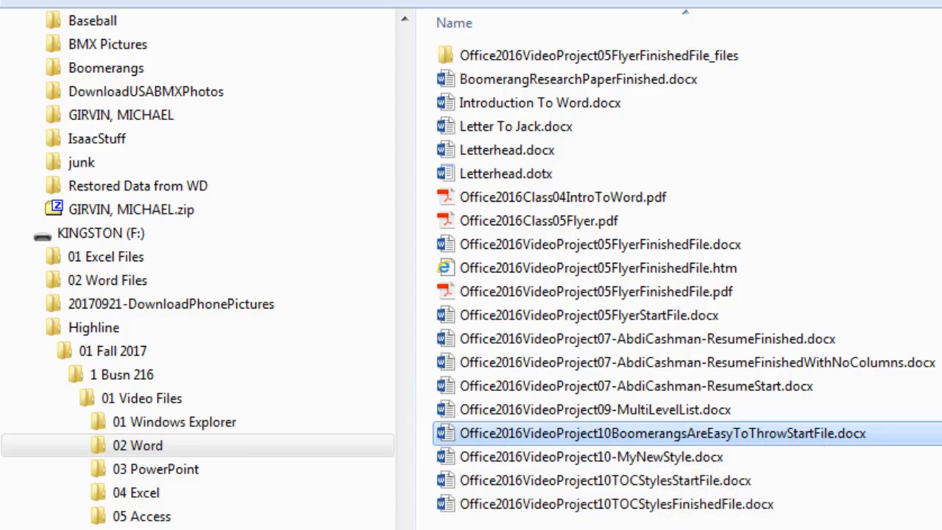
{"action": "key", "text": "Return"}
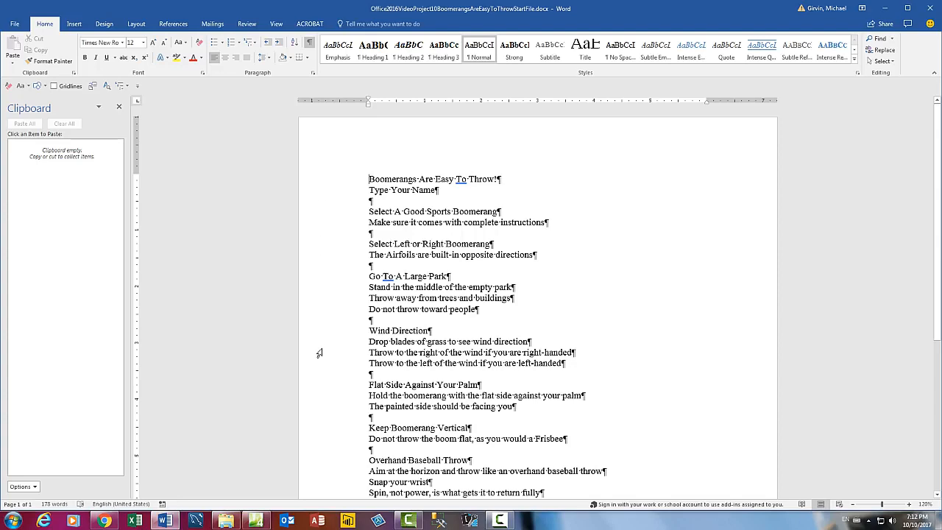
{"action": "left_click_drag", "start_coordinate": [318, 344], "coordinate": [326, 408]}
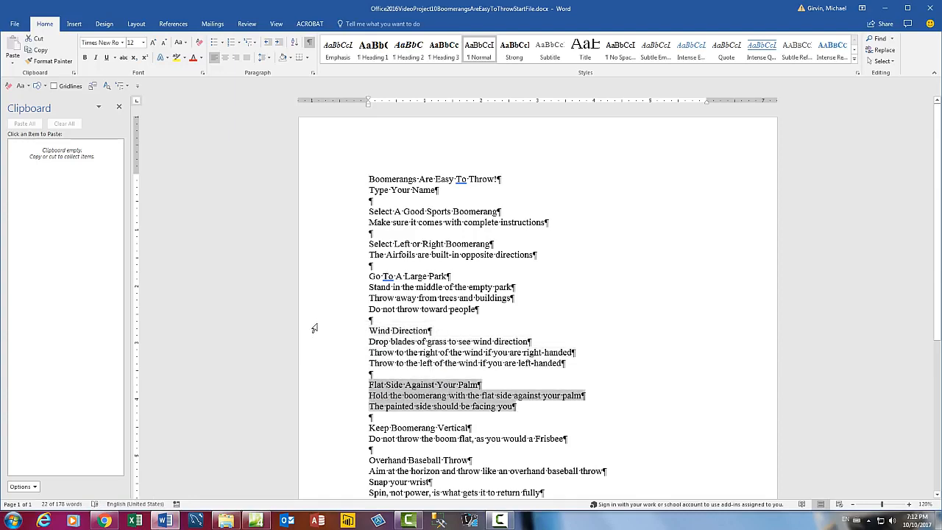
{"action": "left_click", "coordinate": [320, 185]}
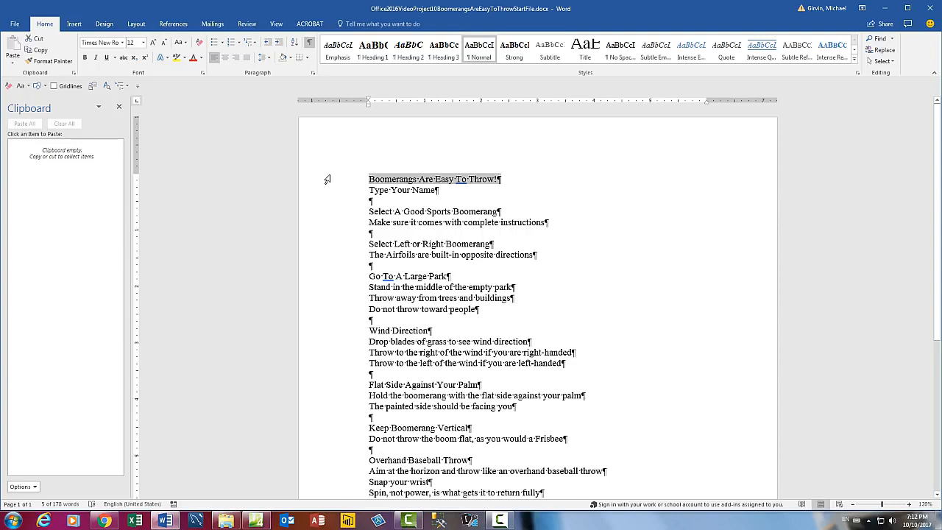
{"action": "left_click", "coordinate": [332, 214]}
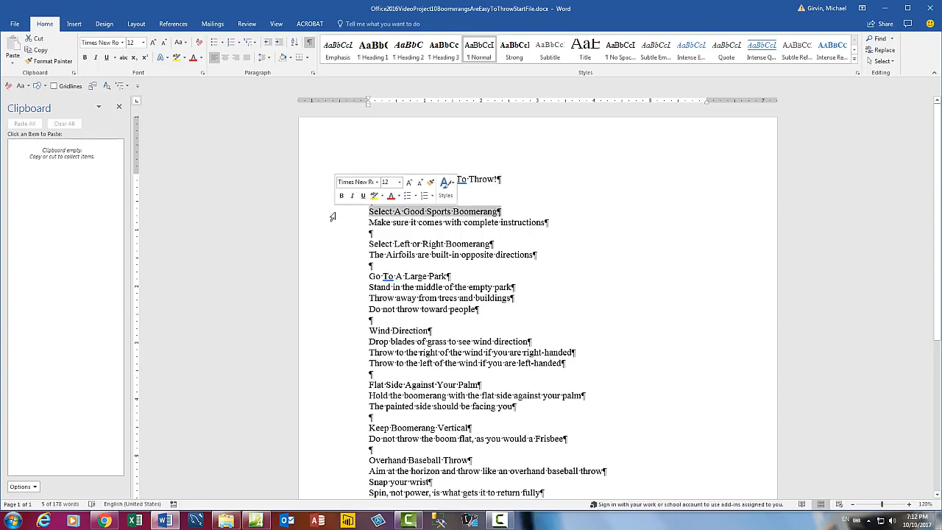
{"action": "left_click", "coordinate": [339, 286]}
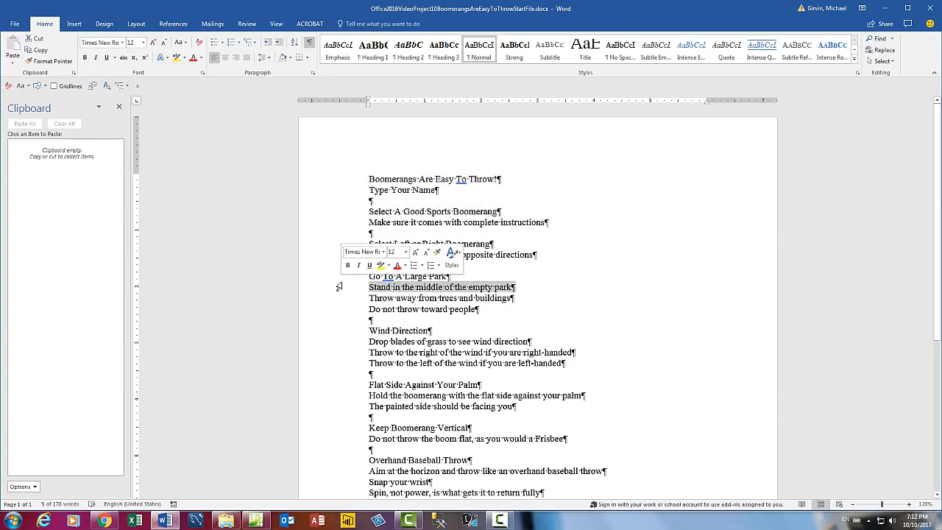
{"action": "left_click", "coordinate": [337, 277]}
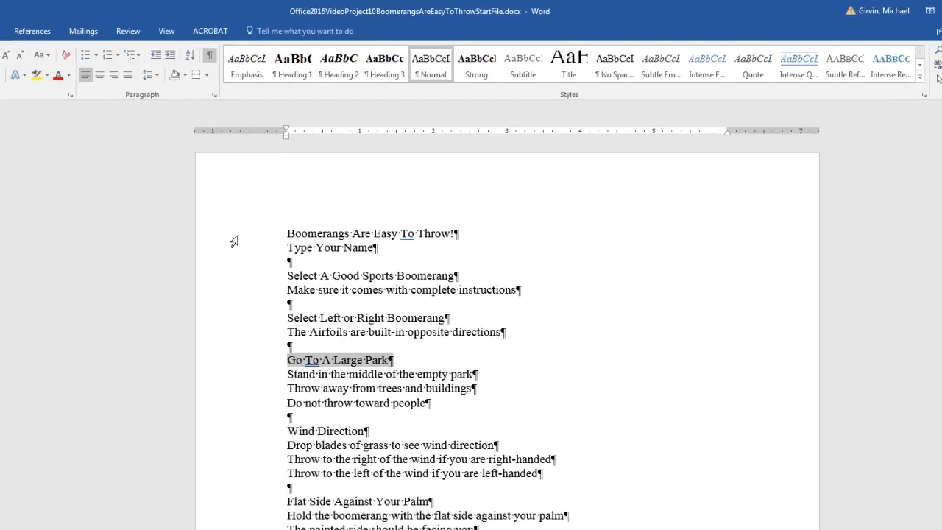
Apply the Heading 1 style to the "Boomerangs Are Easy To Throw!" line and Heading 2 to the "Type Your Name" line
{"action": "left_click", "coordinate": [328, 187]}
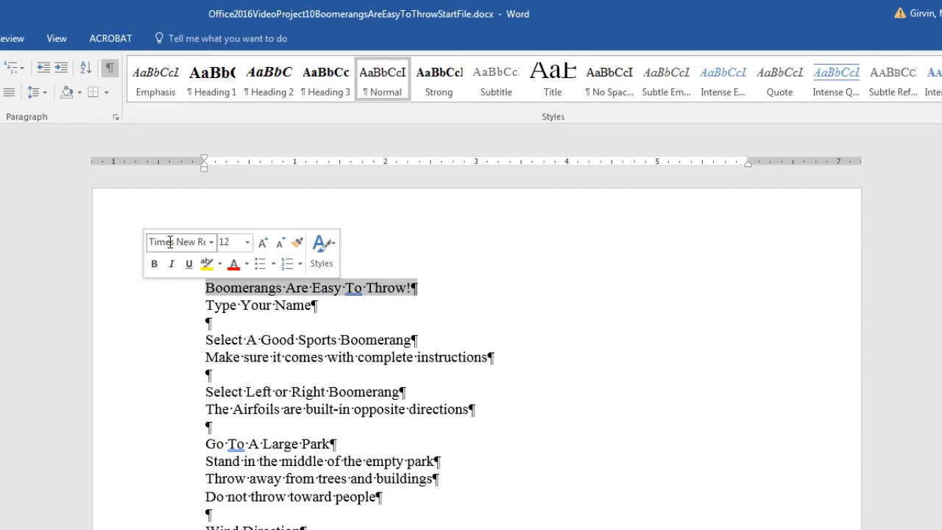
{"action": "left_click", "coordinate": [221, 97]}
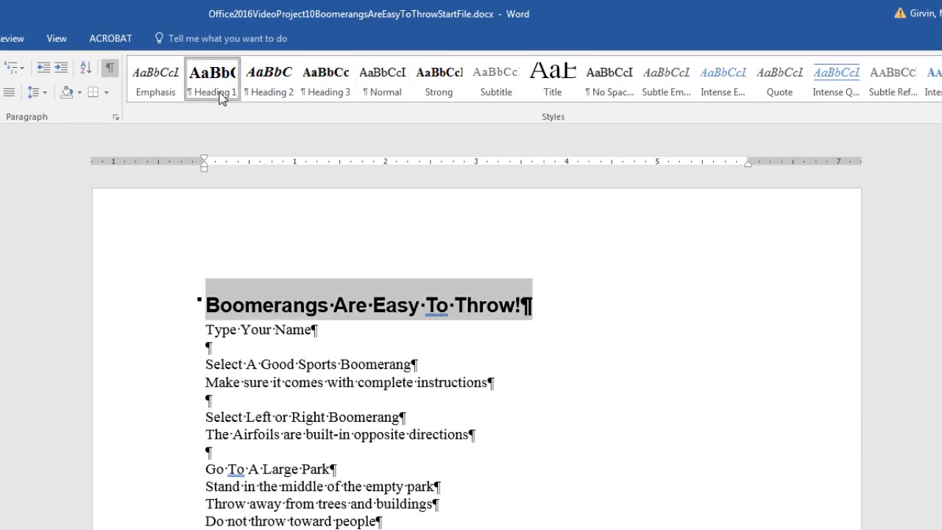
{"action": "left_click", "coordinate": [156, 339]}
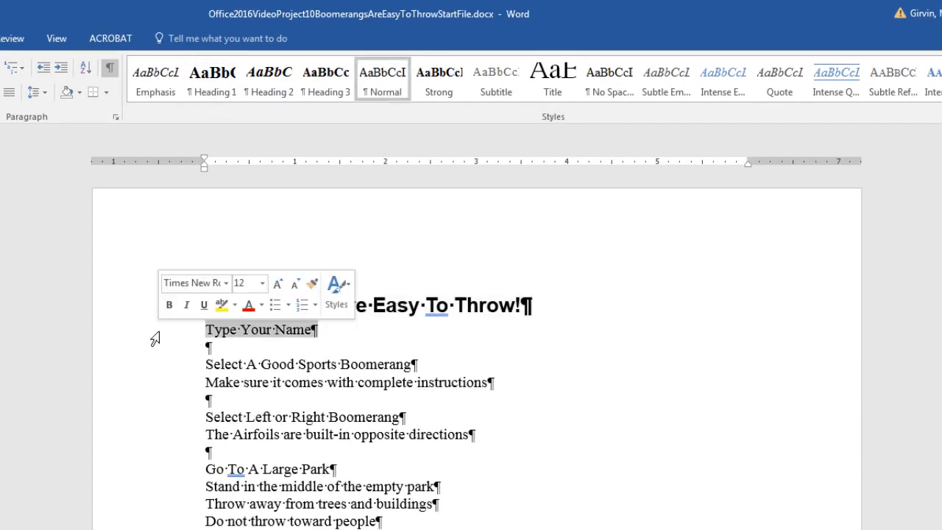
{"action": "left_click", "coordinate": [261, 90]}
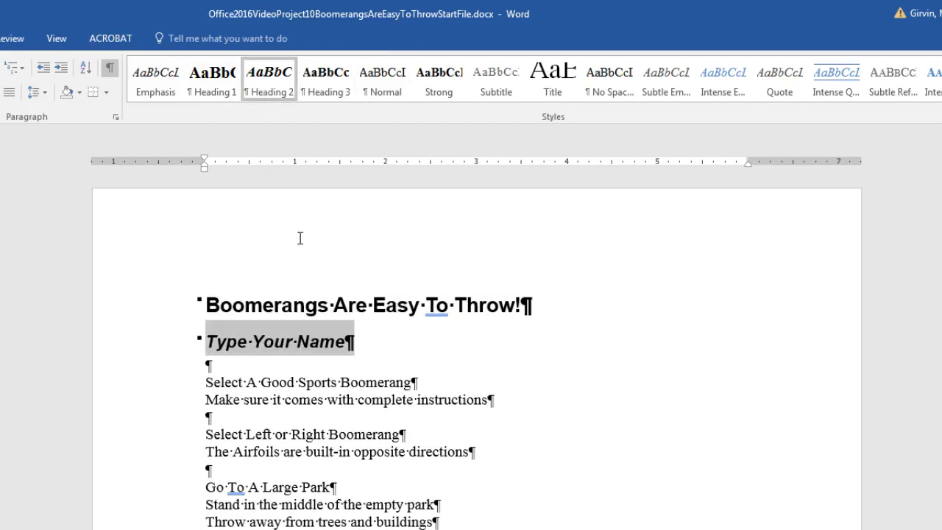
{"action": "left_click", "coordinate": [143, 316]}
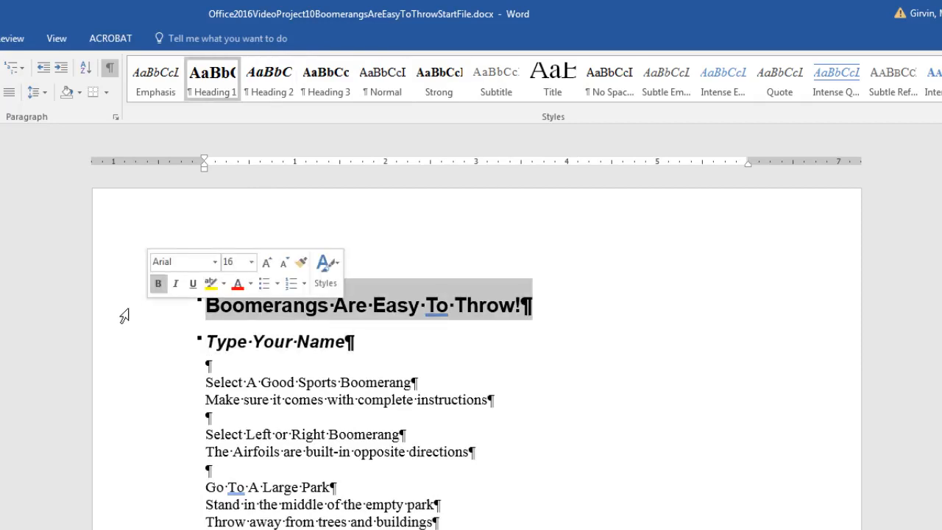
{"action": "left_click", "coordinate": [136, 356]}
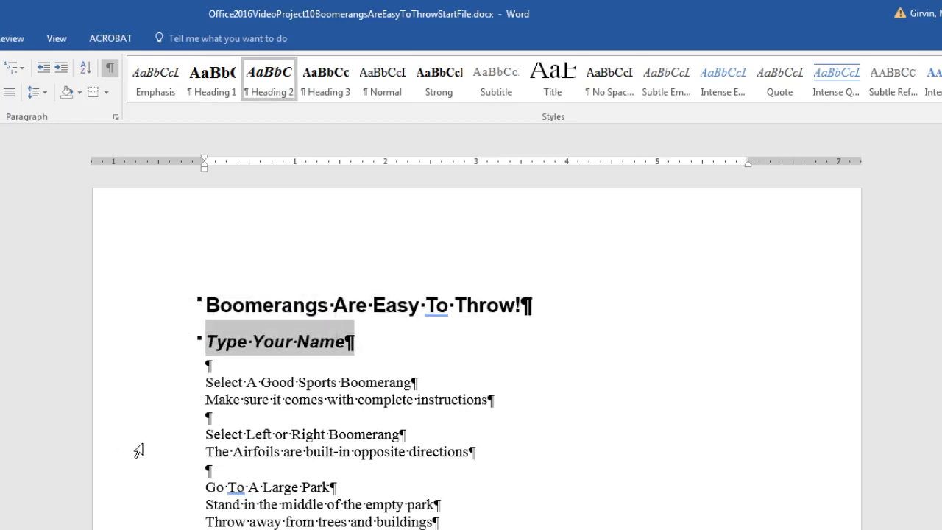
{"action": "left_click", "coordinate": [131, 315]}
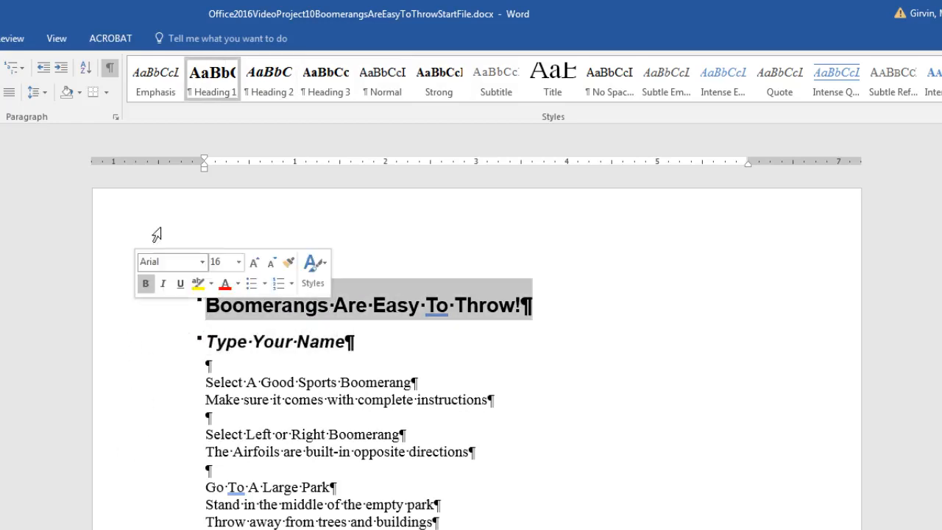
{"action": "left_click", "coordinate": [158, 345]}
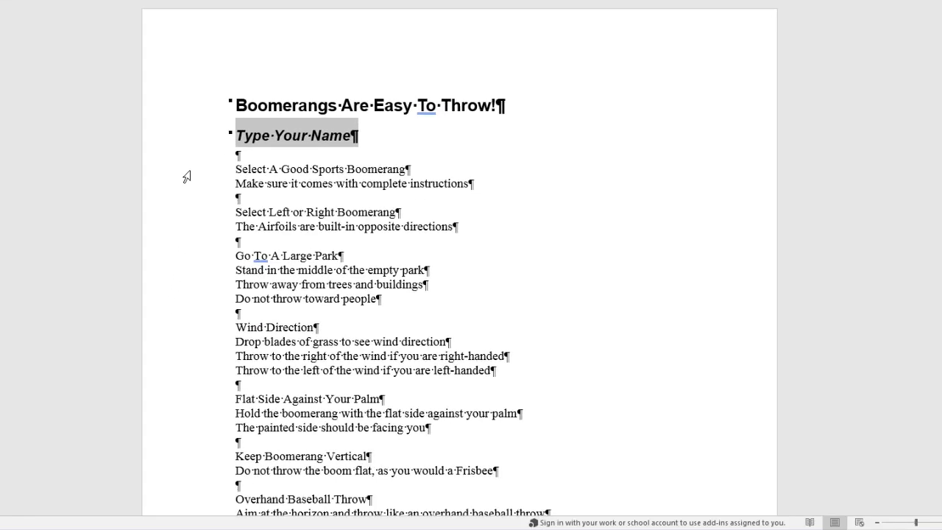
Apply the Heading 1 style to all eight section titles from "Select A Good Sports Boomerang" through "Catching!" in one multiple selection
{"action": "left_click", "coordinate": [188, 174]}
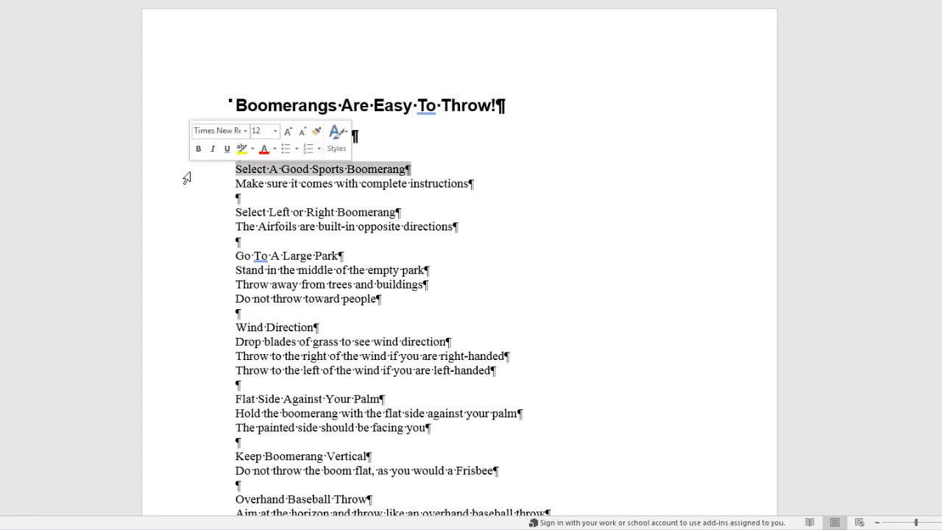
{"action": "left_click", "coordinate": [196, 216], "text": "ctrl"}
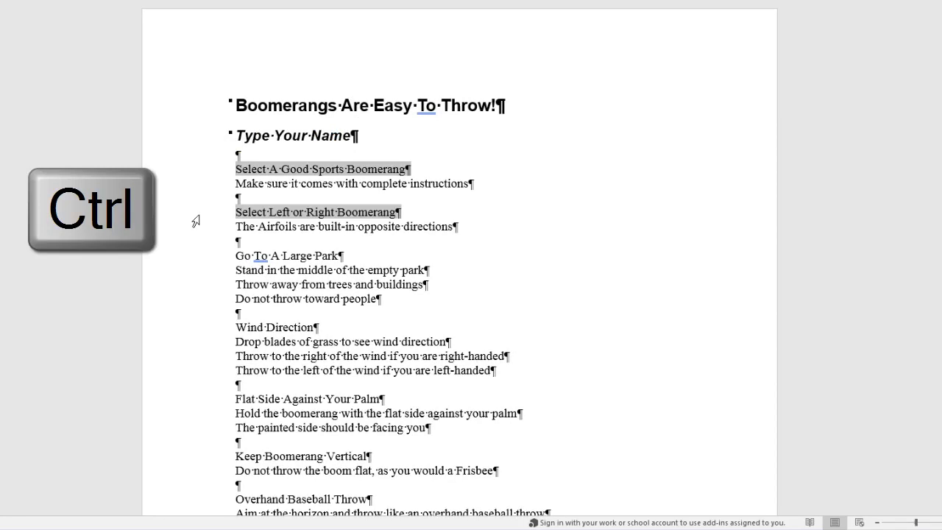
{"action": "left_click", "coordinate": [196, 259], "text": "ctrl"}
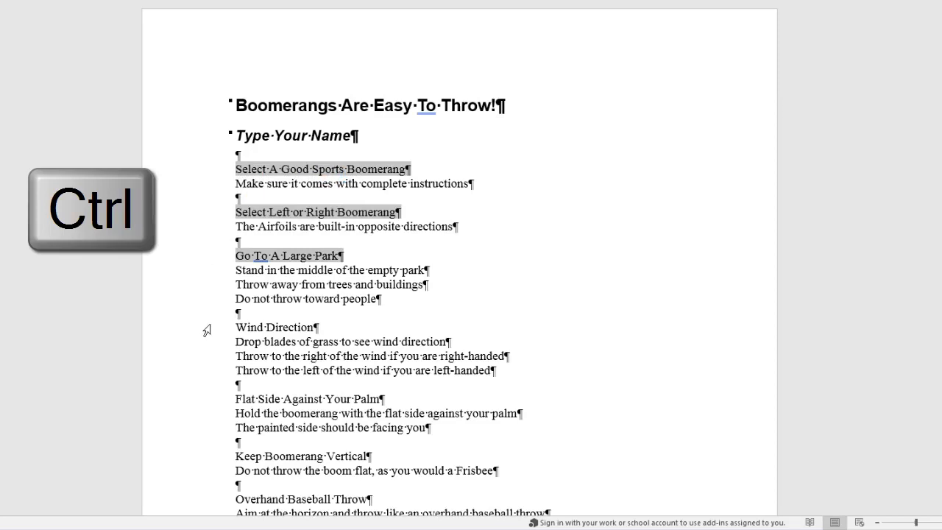
{"action": "left_click", "coordinate": [202, 335], "text": "ctrl"}
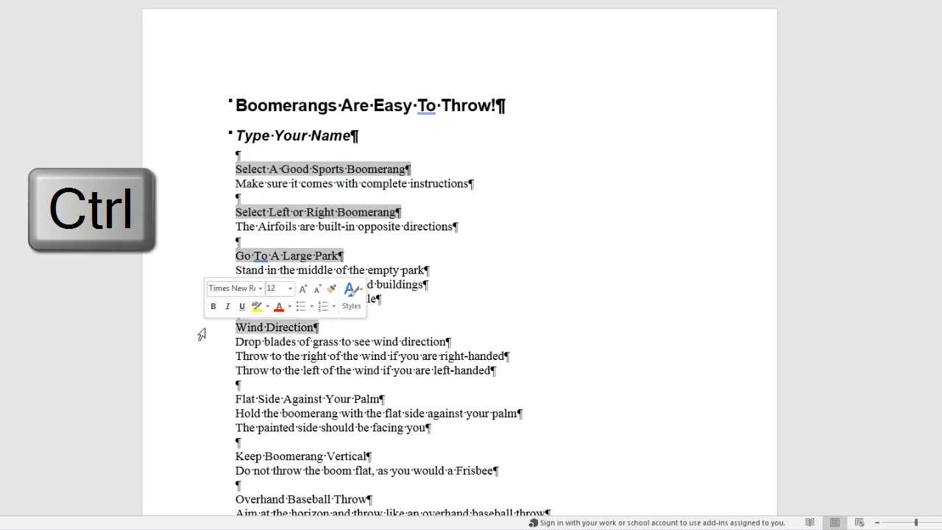
{"action": "left_click", "coordinate": [204, 406], "text": "ctrl"}
{"action": "scroll", "coordinate": [199, 404], "scroll_direction": "down", "scroll_amount": 3}
{"action": "scroll", "coordinate": [197, 402], "scroll_direction": "down", "scroll_amount": 2}
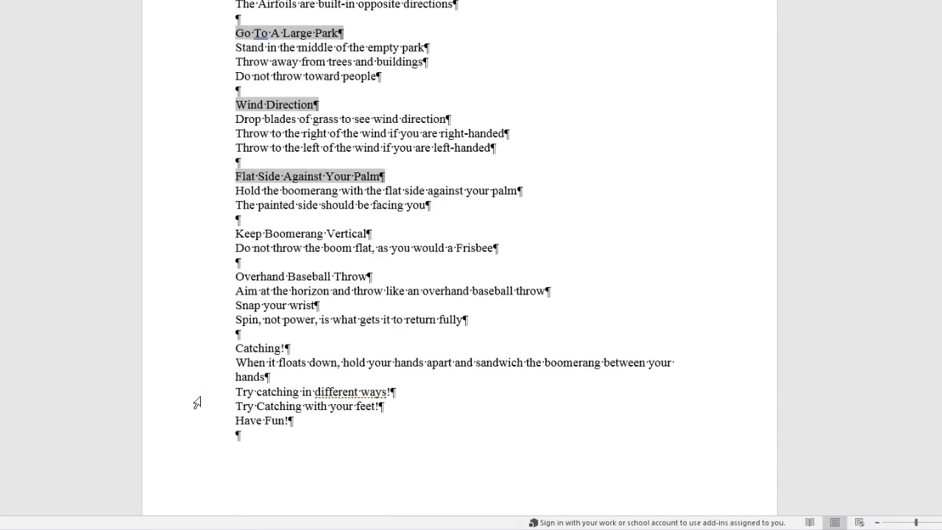
{"action": "scroll", "coordinate": [185, 402], "scroll_direction": "up", "scroll_amount": 5}
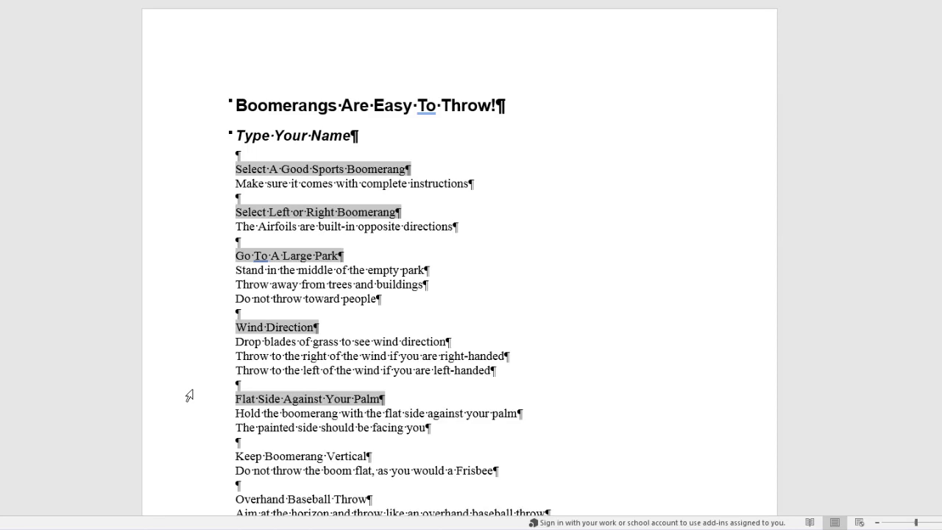
{"action": "scroll", "coordinate": [189, 396], "scroll_direction": "down", "scroll_amount": 6}
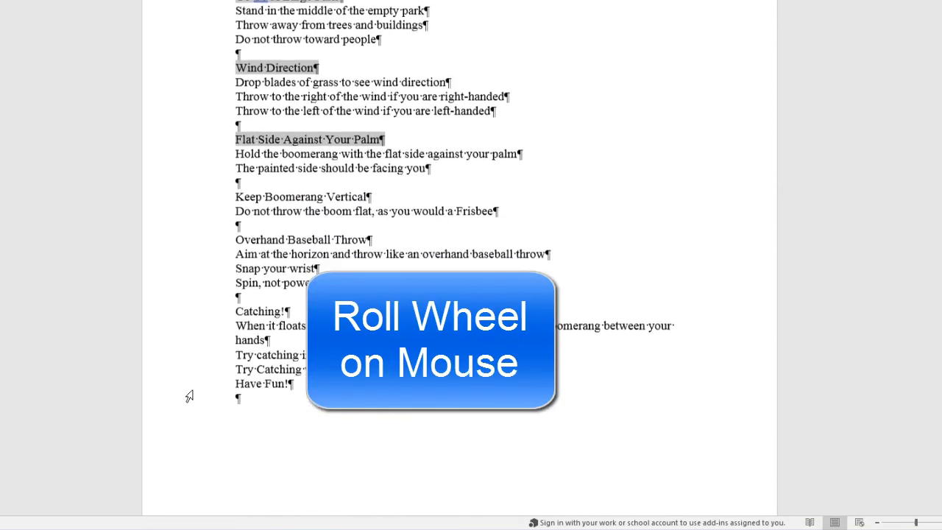
{"action": "left_click", "coordinate": [184, 200], "text": "ctrl"}
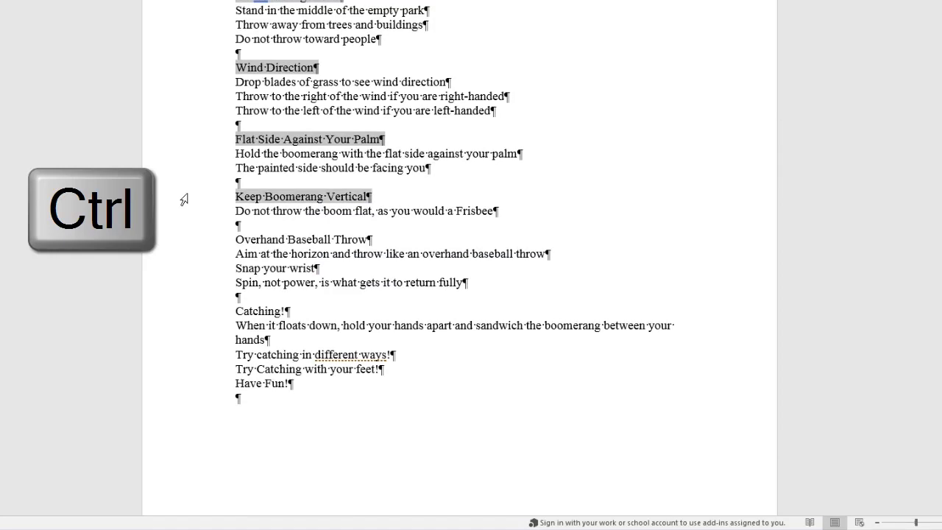
{"action": "left_click", "coordinate": [201, 246], "text": "ctrl"}
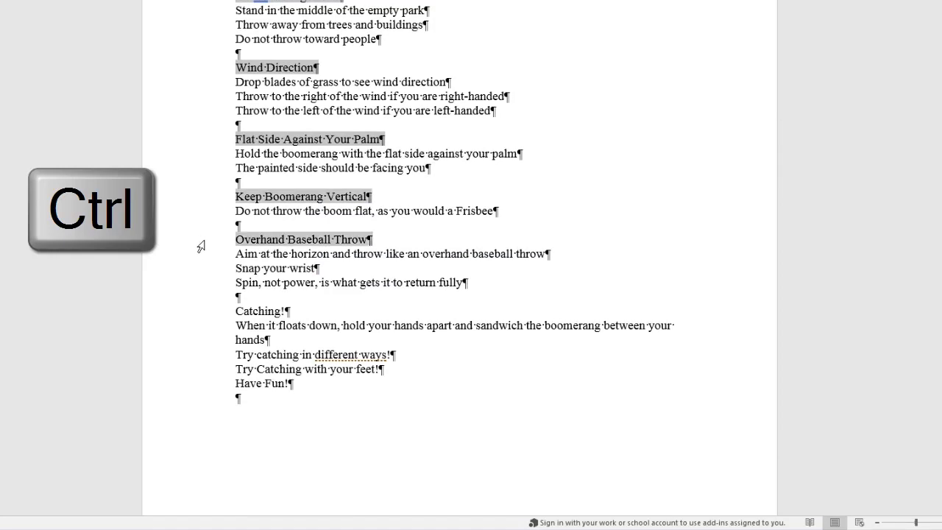
{"action": "left_click", "coordinate": [190, 316], "text": "ctrl"}
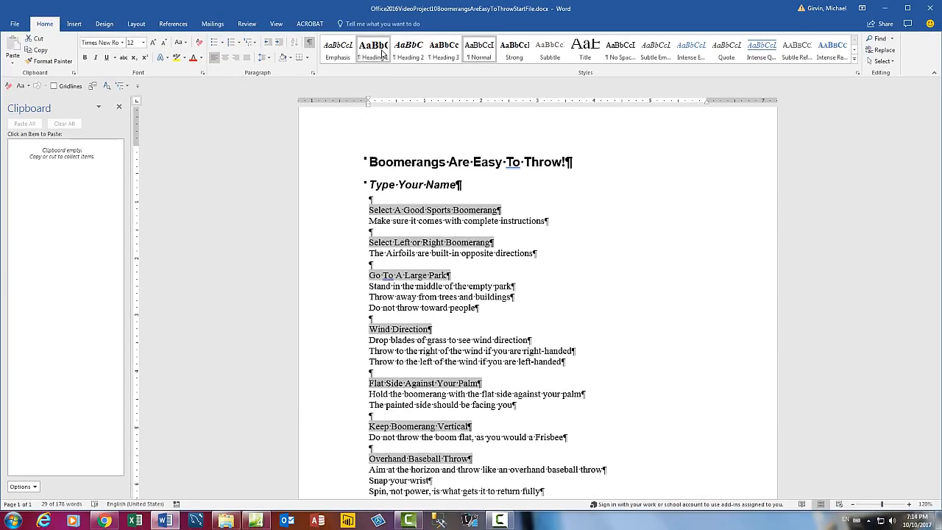
{"action": "left_click", "coordinate": [377, 50]}
{"action": "left_click", "coordinate": [382, 54]}
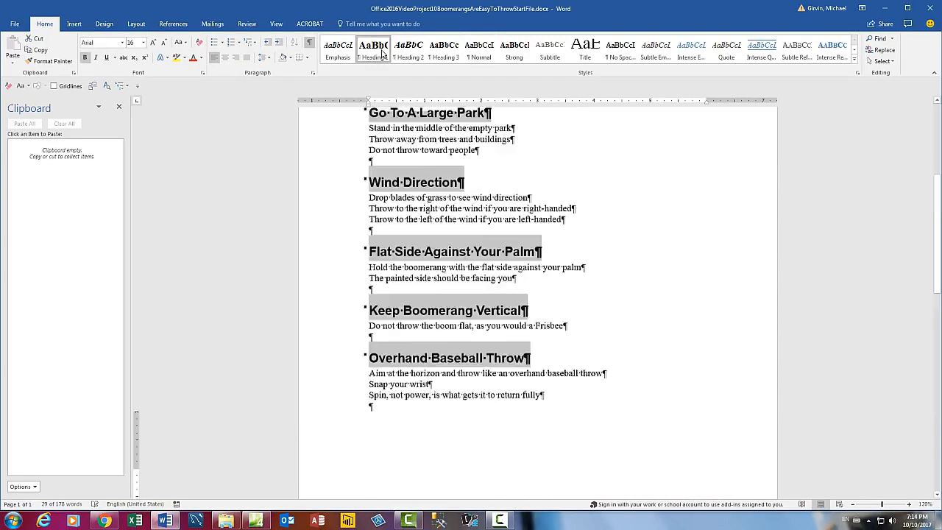
Apply the Heading 2 style to all detail lines under the section titles, from "Make sure it comes with complete instructions" to "Have Fun!", excluding blank paragraphs
{"action": "scroll", "coordinate": [388, 210], "scroll_direction": "up", "scroll_amount": 7}
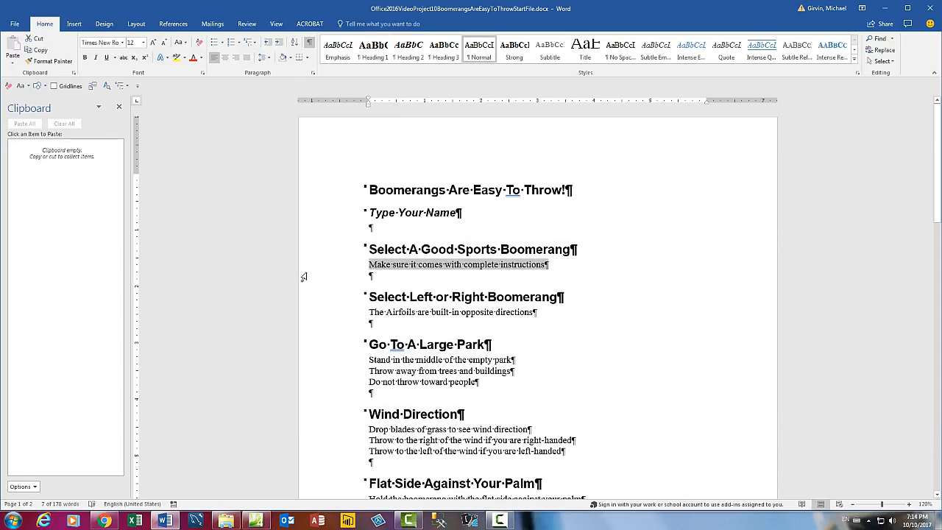
{"action": "key", "text": "ctrl"}
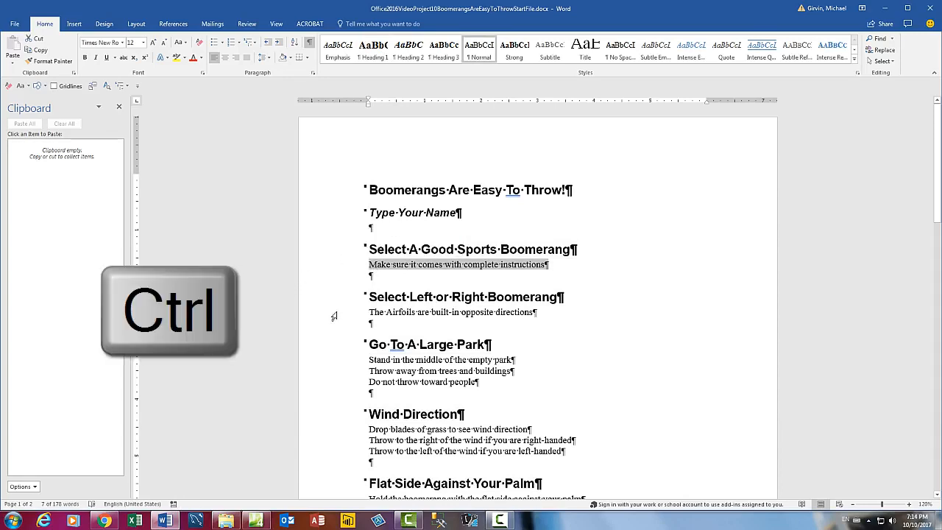
{"action": "left_click", "coordinate": [333, 313], "text": "ctrl"}
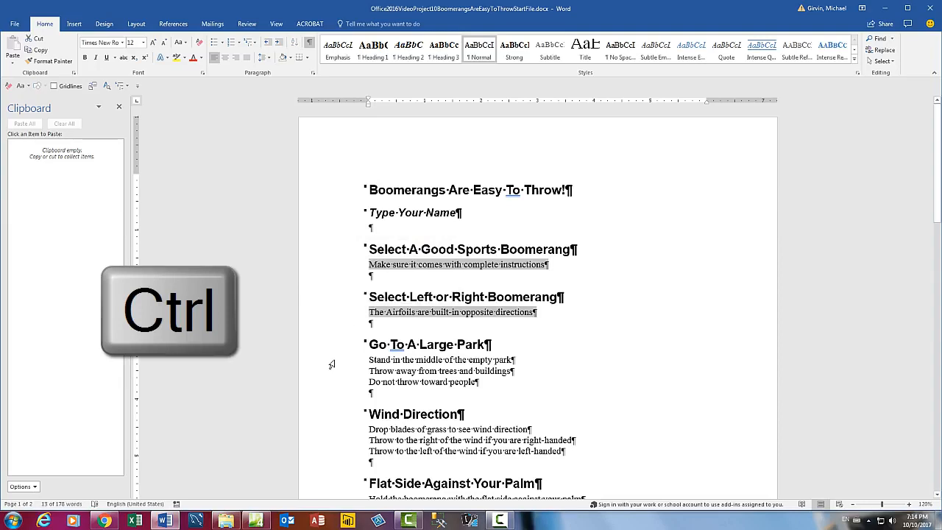
{"action": "left_click", "coordinate": [330, 364], "text": "ctrl"}
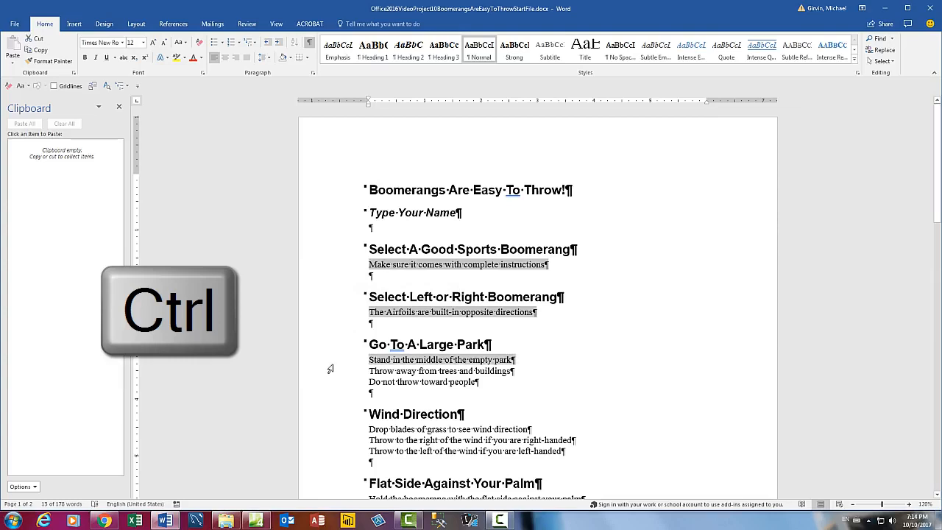
{"action": "left_click", "coordinate": [331, 371], "text": "ctrl"}
{"action": "left_click", "coordinate": [332, 381], "text": "ctrl"}
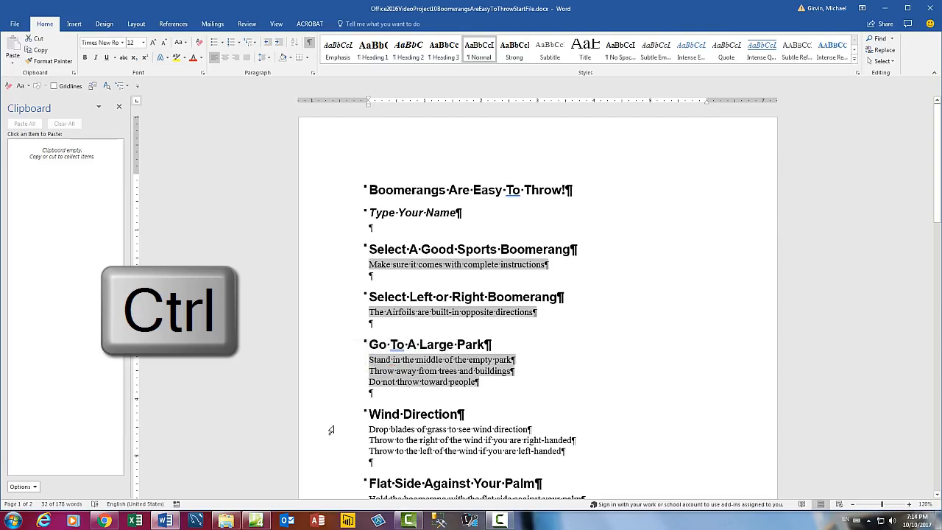
{"action": "left_click_drag", "start_coordinate": [330, 432], "coordinate": [330, 452]}
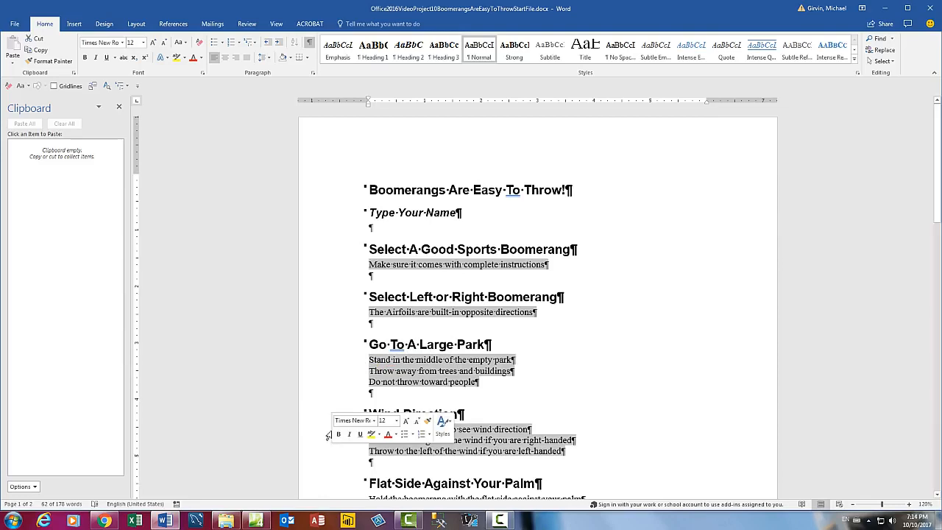
{"action": "scroll", "coordinate": [326, 432], "scroll_direction": "down", "scroll_amount": 6}
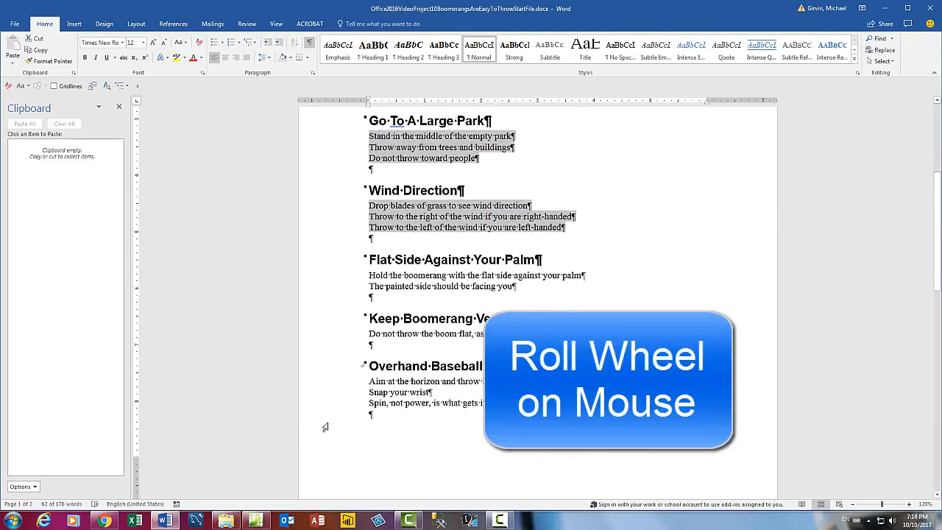
{"action": "scroll", "coordinate": [325, 427], "scroll_direction": "down", "scroll_amount": 2}
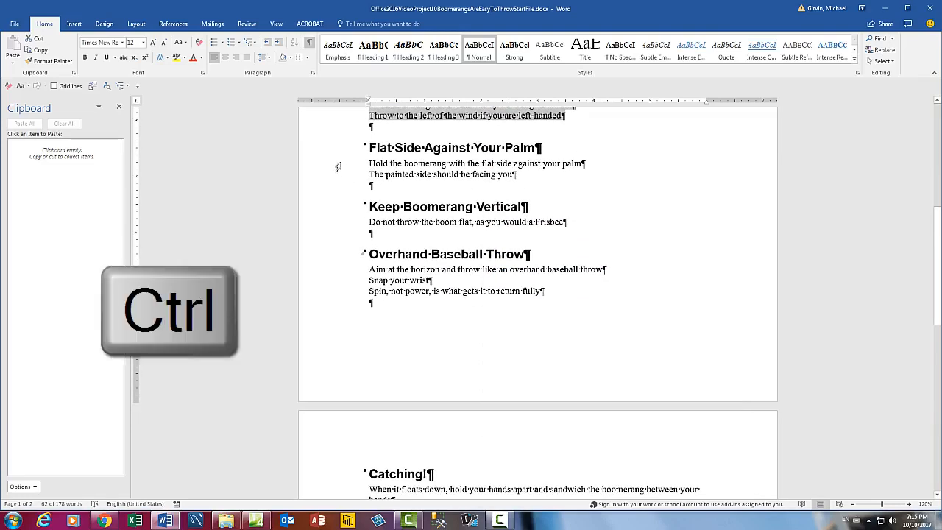
{"action": "left_click_drag", "start_coordinate": [337, 164], "coordinate": [341, 175]}
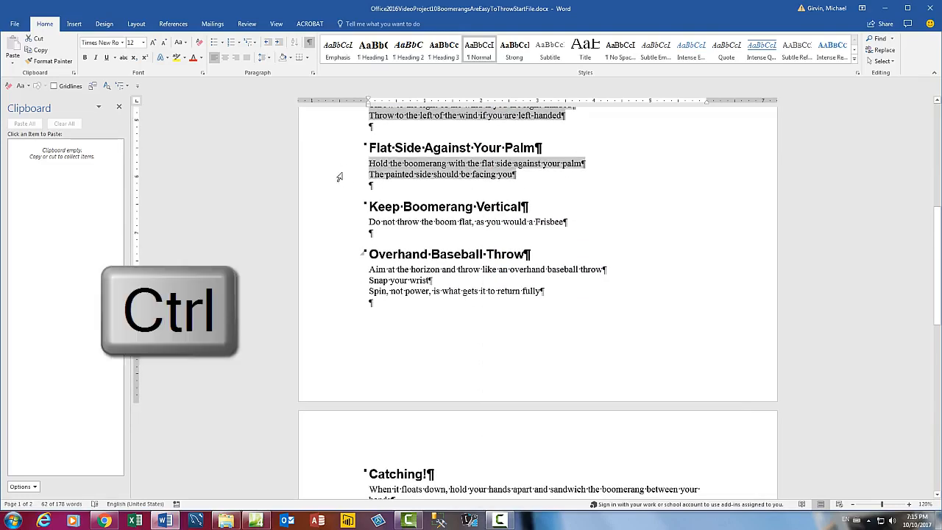
{"action": "left_click", "coordinate": [335, 223], "text": "ctrl"}
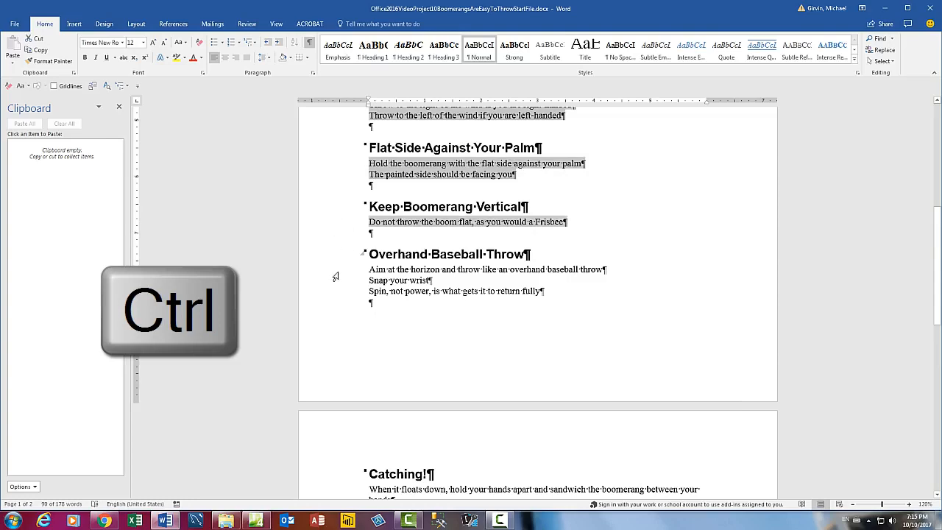
{"action": "left_click_drag", "start_coordinate": [332, 274], "coordinate": [334, 297]}
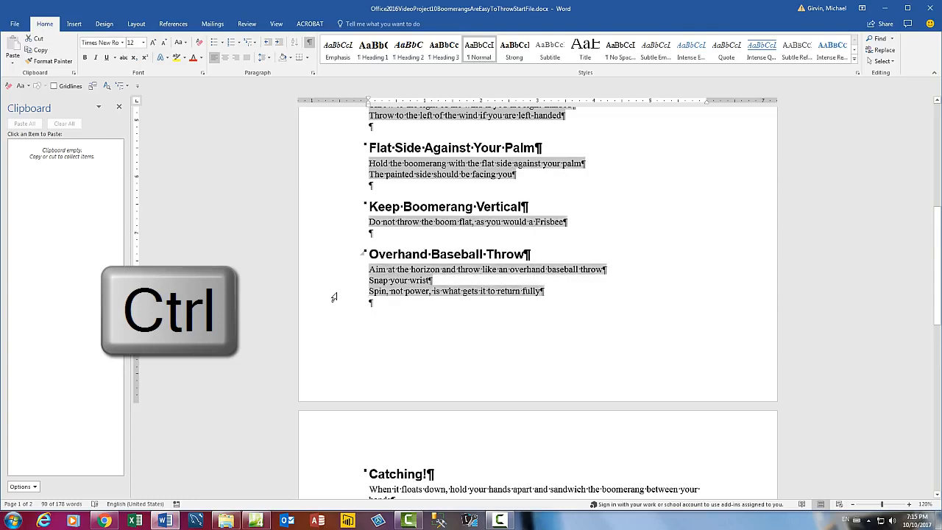
{"action": "scroll", "coordinate": [333, 297], "scroll_direction": "down", "scroll_amount": 3}
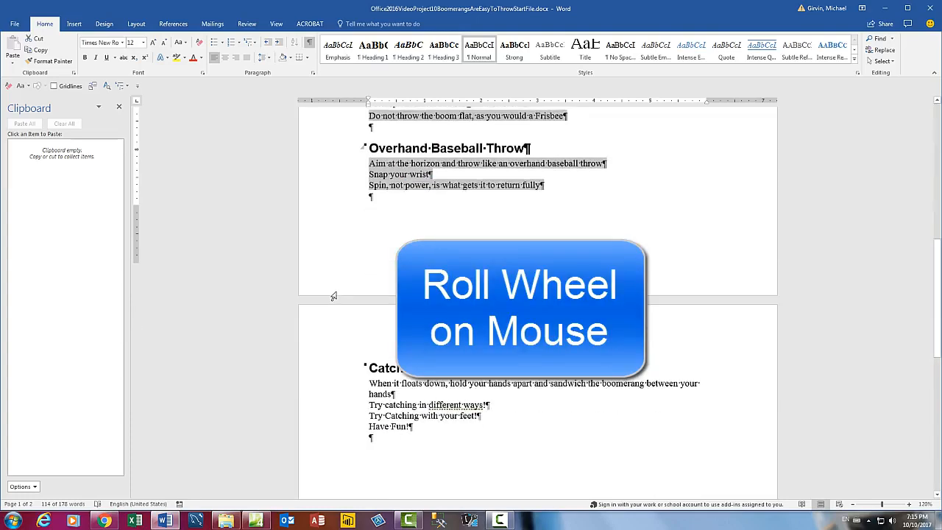
{"action": "scroll", "coordinate": [333, 297], "scroll_direction": "down", "scroll_amount": 3}
{"action": "left_click_drag", "start_coordinate": [335, 294], "coordinate": [343, 339]}
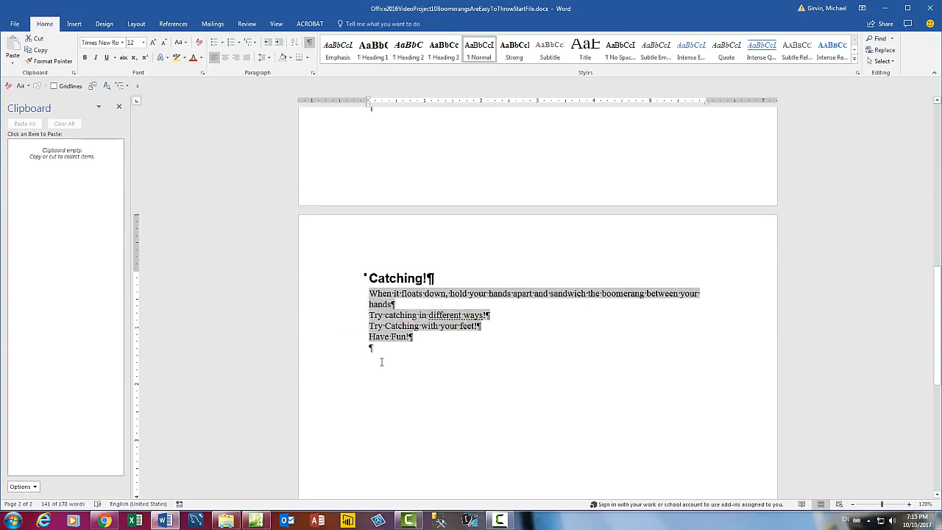
{"action": "scroll", "coordinate": [384, 361], "scroll_direction": "up", "scroll_amount": 5}
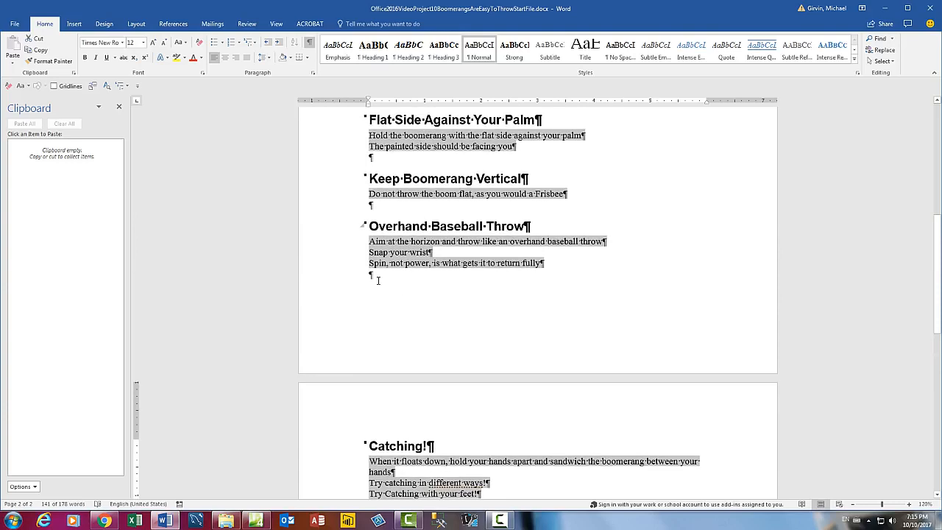
{"action": "scroll", "coordinate": [379, 294], "scroll_direction": "up", "scroll_amount": 3}
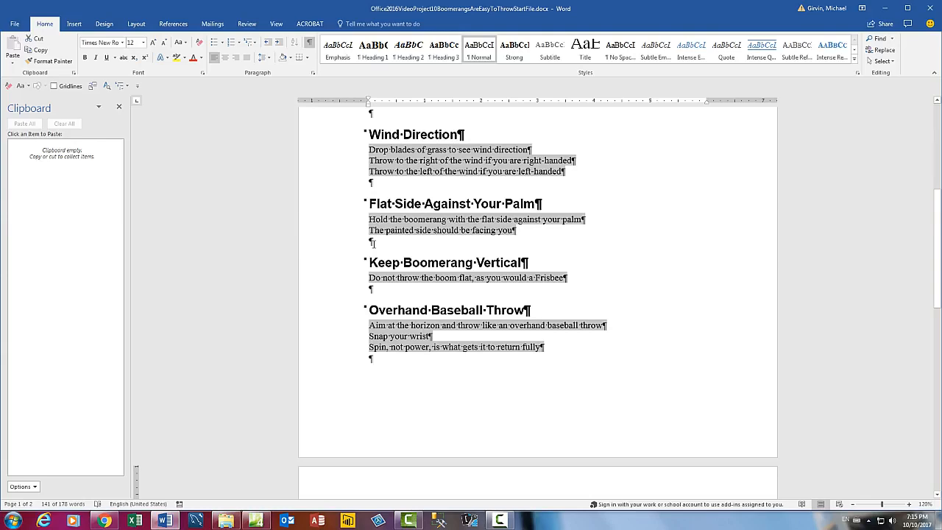
{"action": "scroll", "coordinate": [372, 249], "scroll_direction": "up", "scroll_amount": 3}
{"action": "left_click", "coordinate": [409, 55]}
{"action": "scroll", "coordinate": [469, 162], "scroll_direction": "down", "scroll_amount": 10}
{"action": "scroll", "coordinate": [515, 268], "scroll_direction": "up", "scroll_amount": 12}
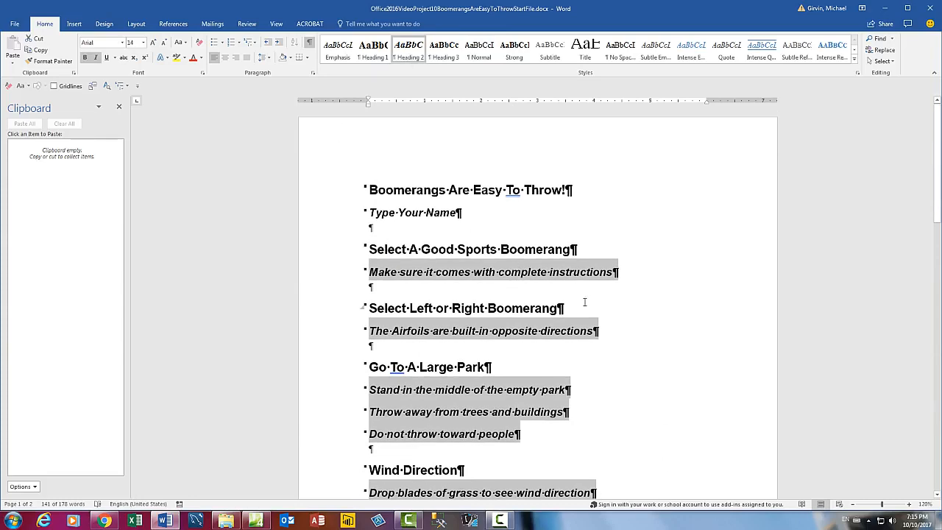
Save a copy of the document as Office2016VideoProject10BoomerangsAreEasyToThrowWithStyle in Word Document (*.docx) format
{"action": "key", "text": "F12"}
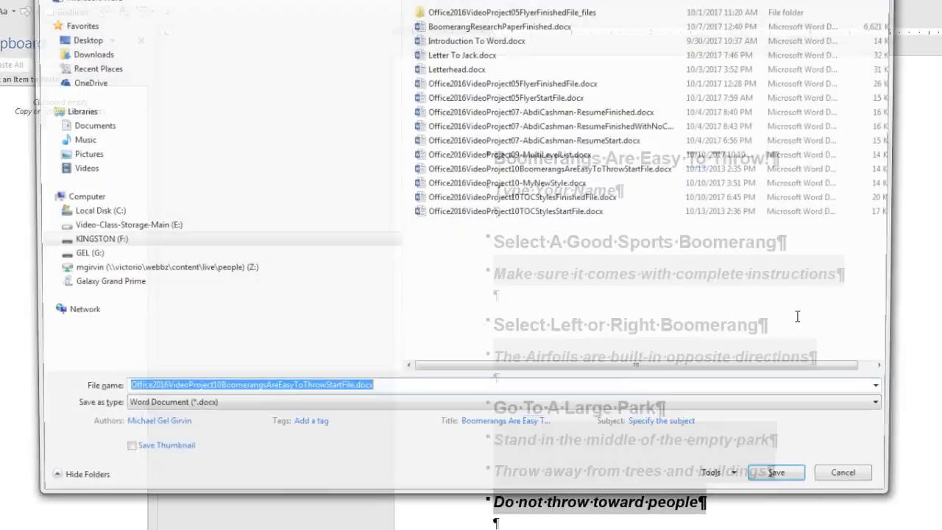
{"action": "left_click", "coordinate": [284, 311]}
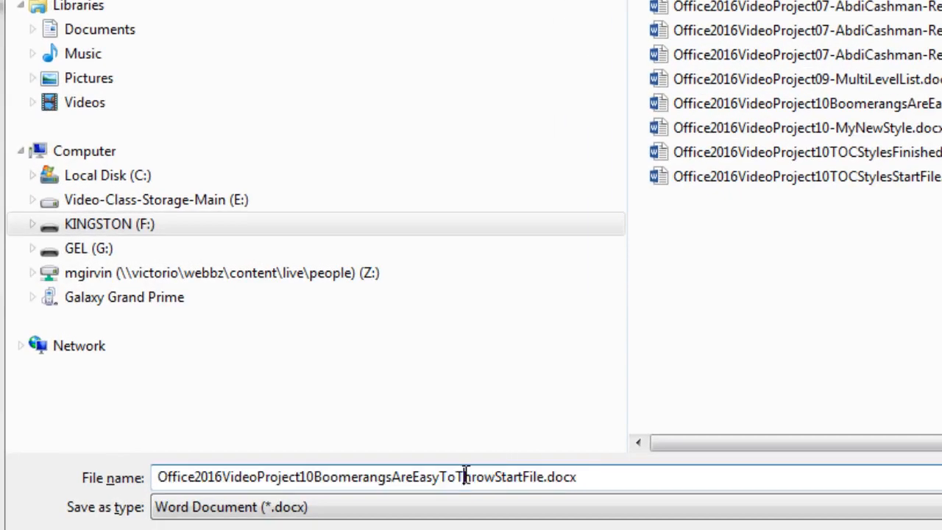
{"action": "left_click_drag", "start_coordinate": [497, 477], "coordinate": [882, 498]}
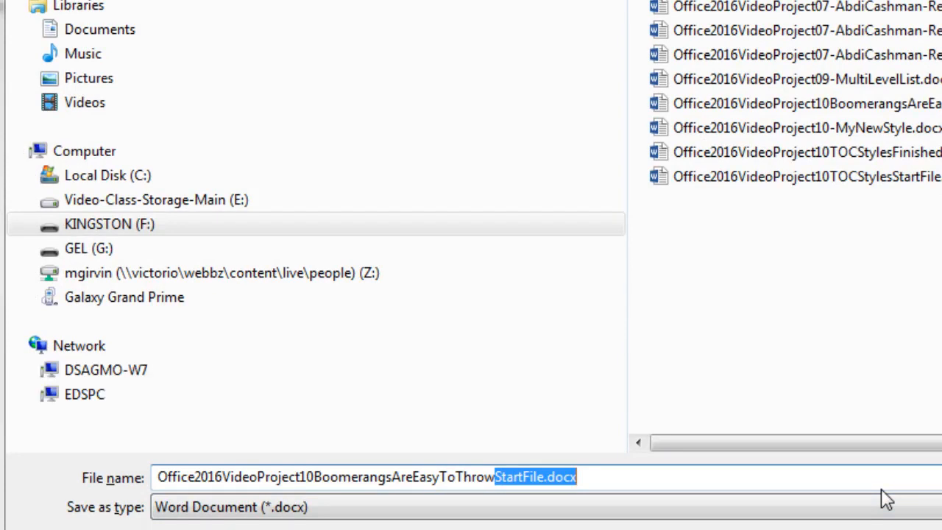
{"action": "type", "text": "WithStyle"}
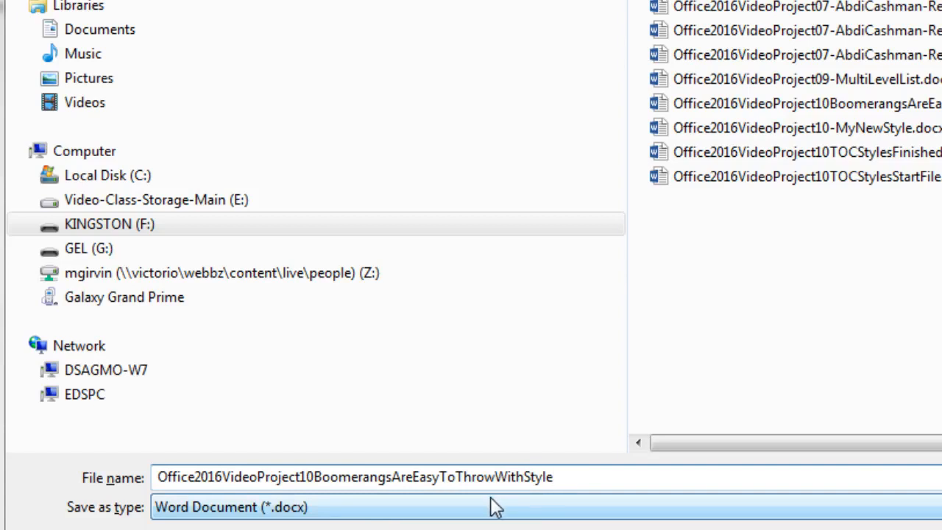
{"action": "key", "text": "Return"}
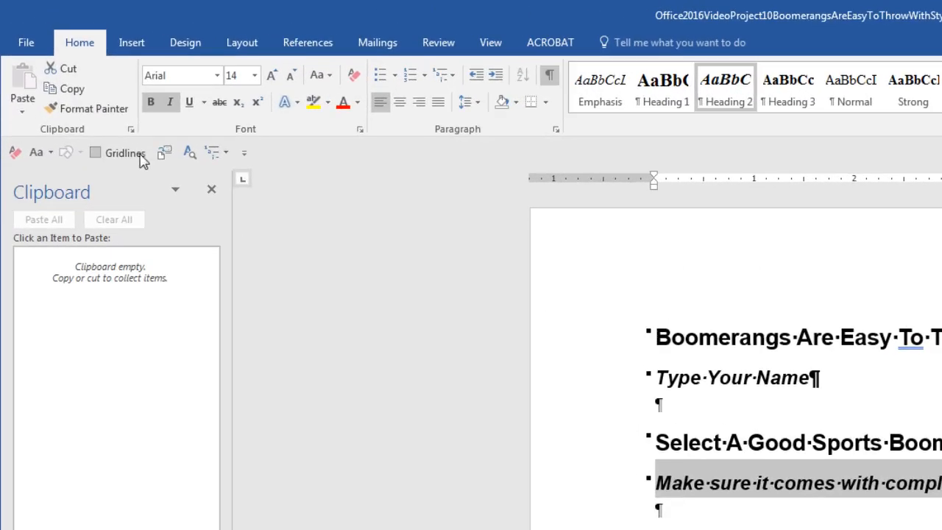
Show the Quick Access Toolbar above the ribbon and return it below the ribbon
{"action": "right_click", "coordinate": [134, 149]}
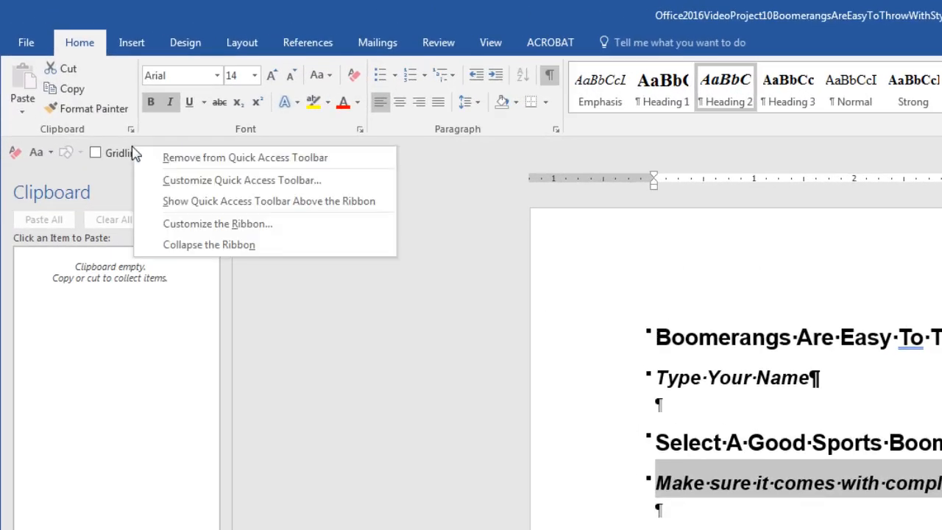
{"action": "left_click", "coordinate": [176, 201]}
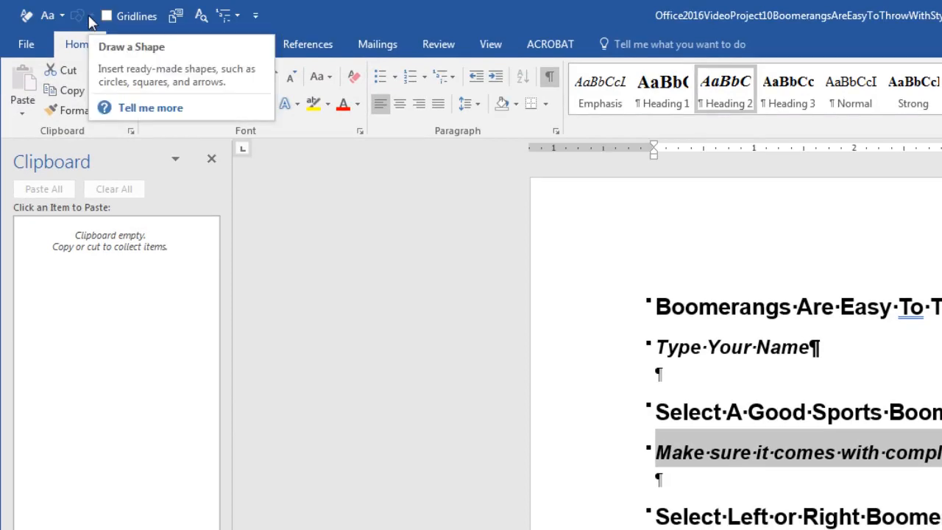
{"action": "right_click", "coordinate": [90, 22]}
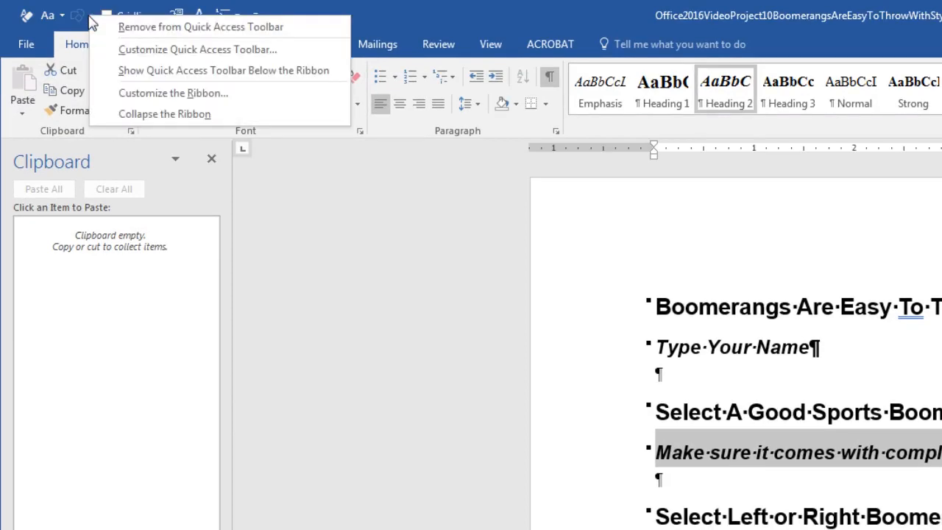
{"action": "left_click", "coordinate": [136, 78]}
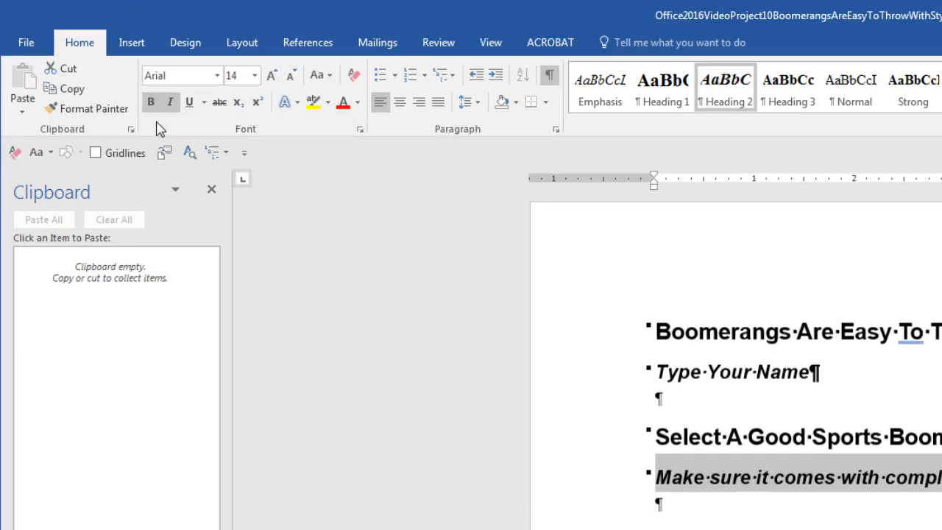
Locate the Send to Microsoft PowerPoint command under All Commands in the Quick Access Toolbar customization options, and close the options
{"action": "right_click", "coordinate": [131, 160]}
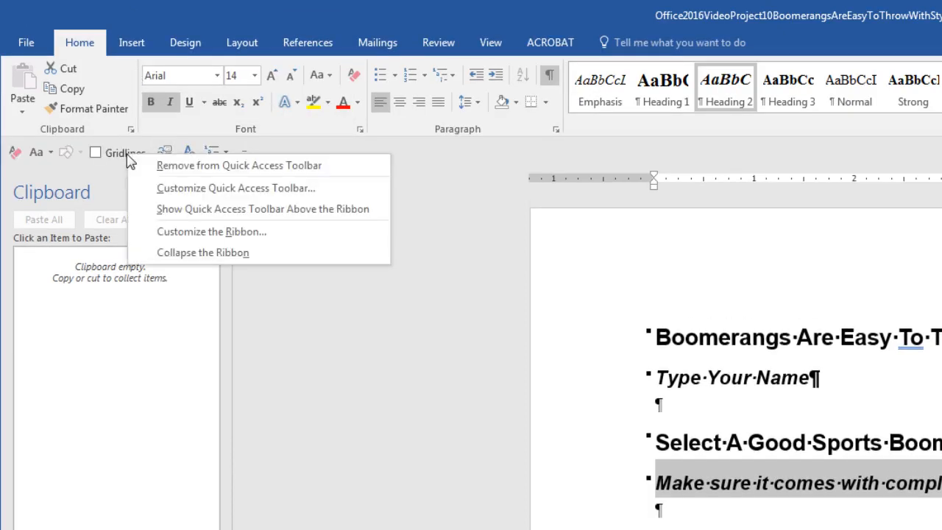
{"action": "left_click", "coordinate": [175, 188]}
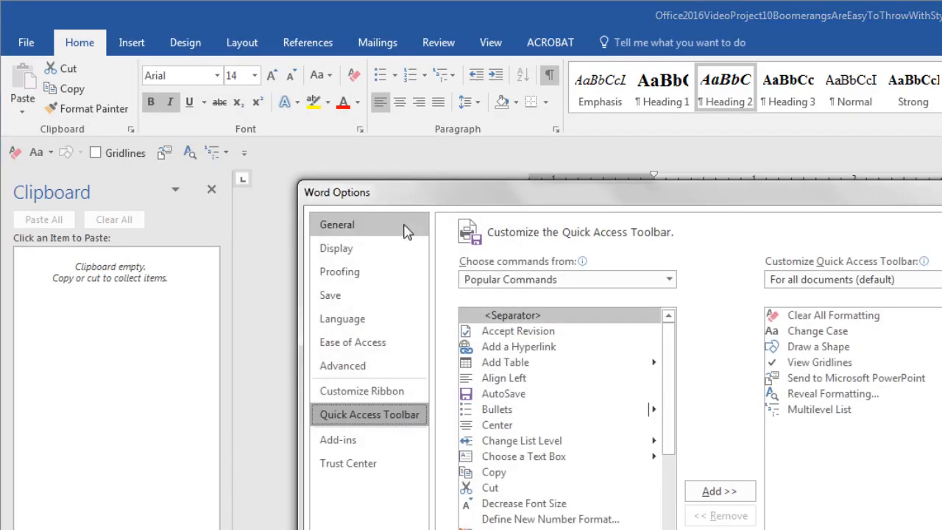
{"action": "left_click", "coordinate": [506, 284]}
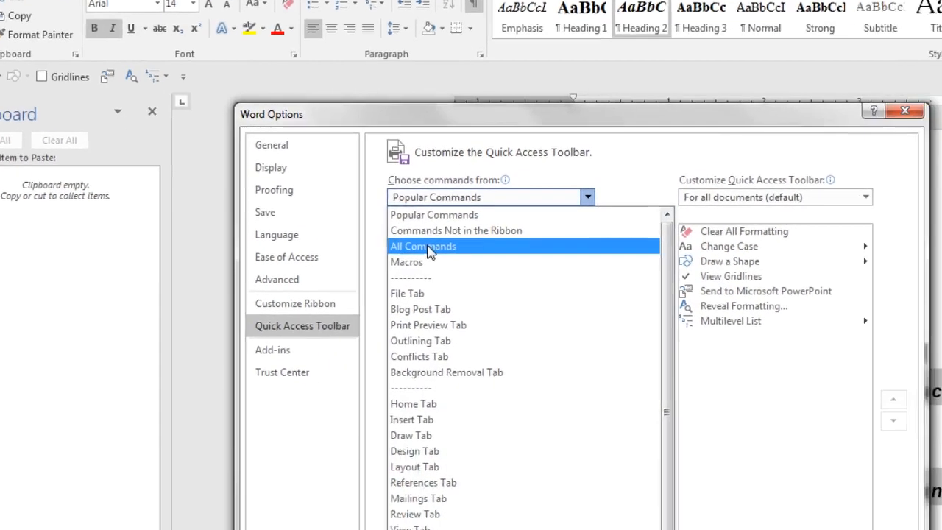
{"action": "left_click", "coordinate": [502, 331]}
{"action": "left_click", "coordinate": [360, 250]}
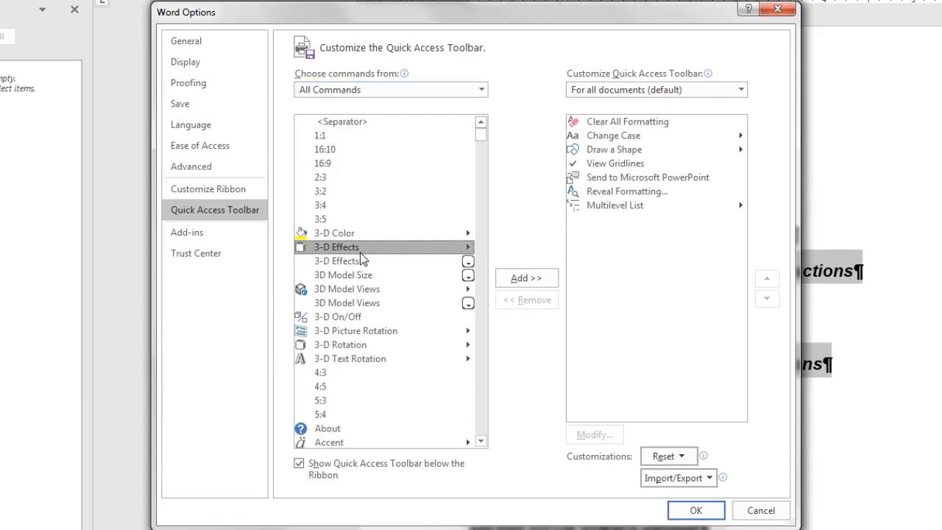
{"action": "key", "text": "s"}
{"action": "scroll", "coordinate": [368, 258], "scroll_direction": "down", "scroll_amount": 15}
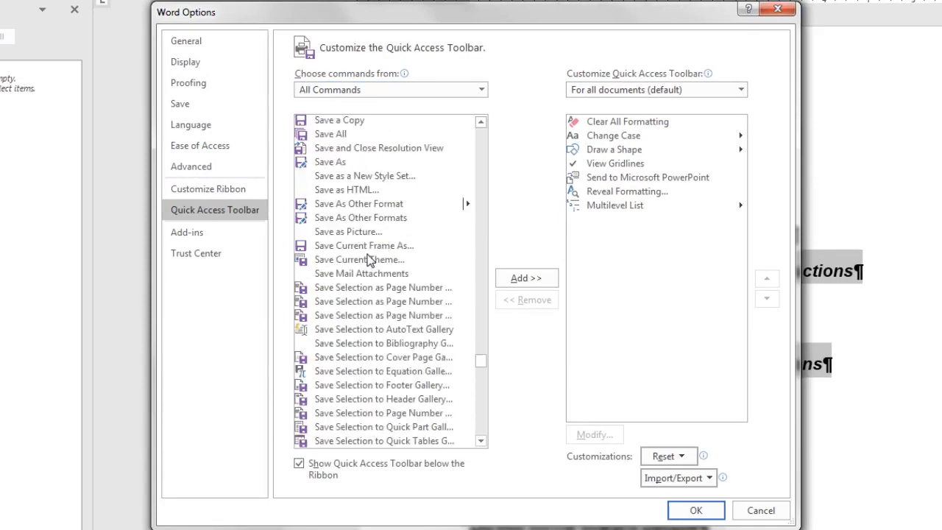
{"action": "scroll", "coordinate": [370, 261], "scroll_direction": "down", "scroll_amount": 10}
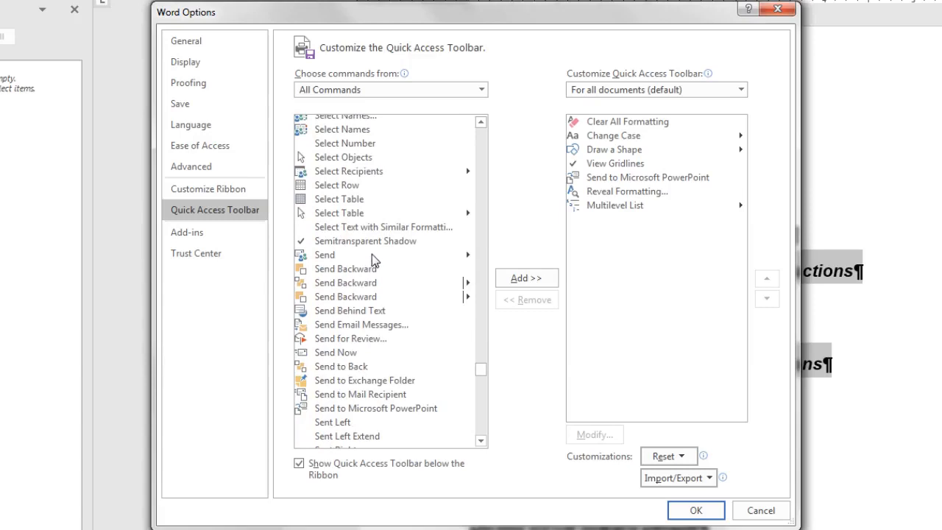
{"action": "left_click", "coordinate": [351, 408]}
{"action": "scroll", "coordinate": [351, 400], "scroll_direction": "down", "scroll_amount": 4}
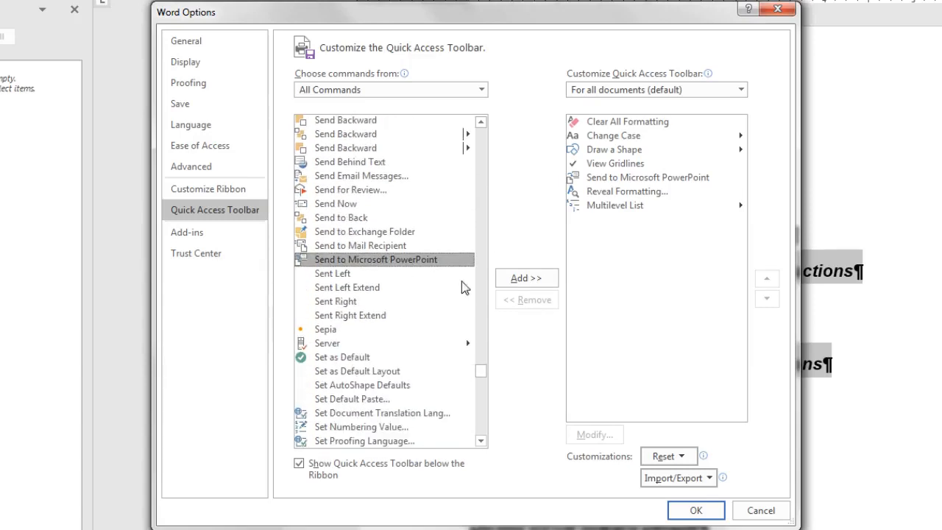
{"action": "left_click", "coordinate": [684, 510]}
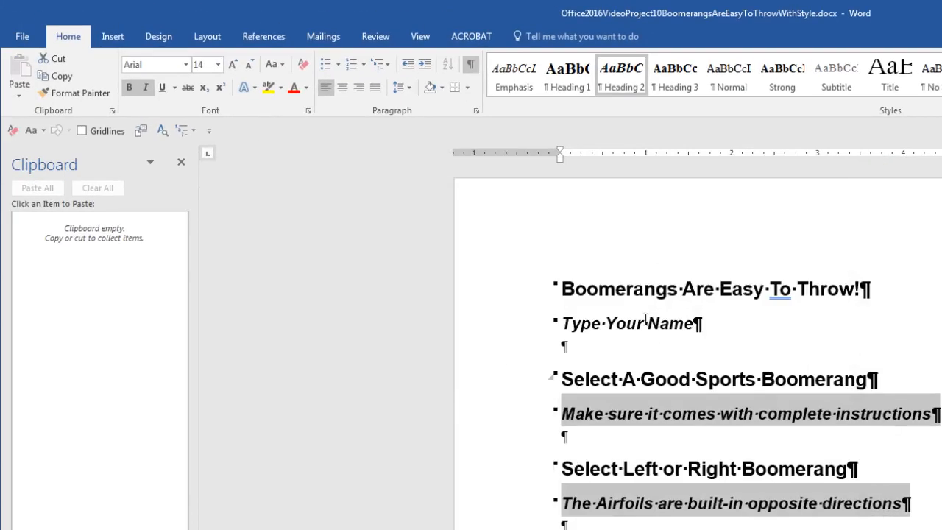
Send the styled boomerang document from its beginning to Microsoft PowerPoint and enable editing of the resulting presentation
{"action": "left_click", "coordinate": [562, 289]}
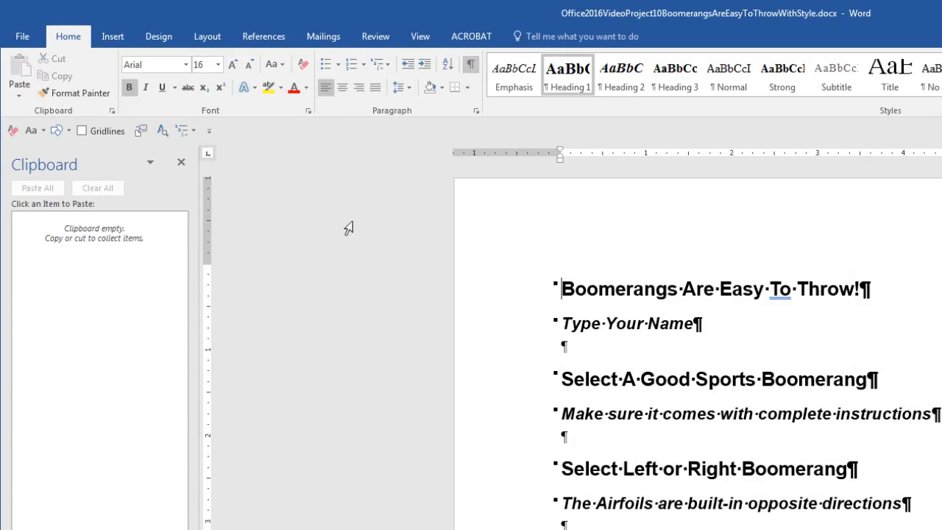
{"action": "left_click", "coordinate": [142, 131]}
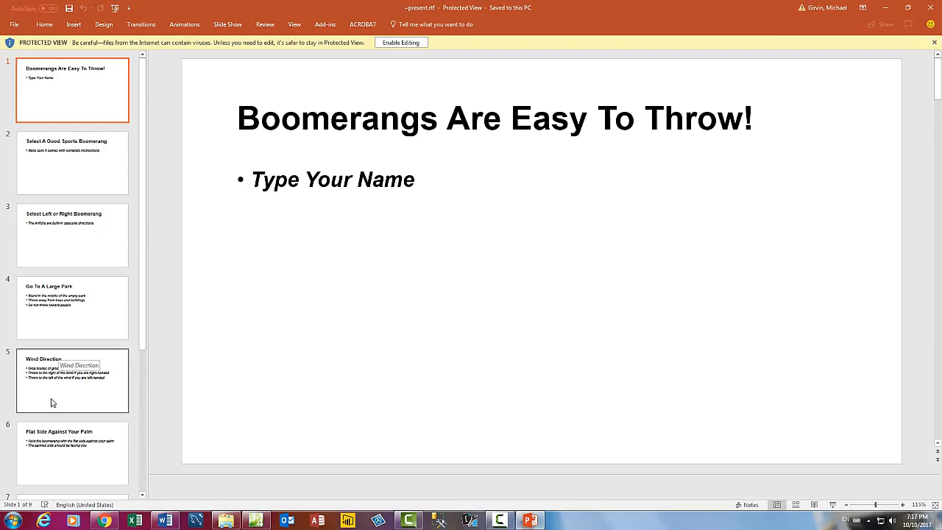
{"action": "left_click", "coordinate": [401, 42]}
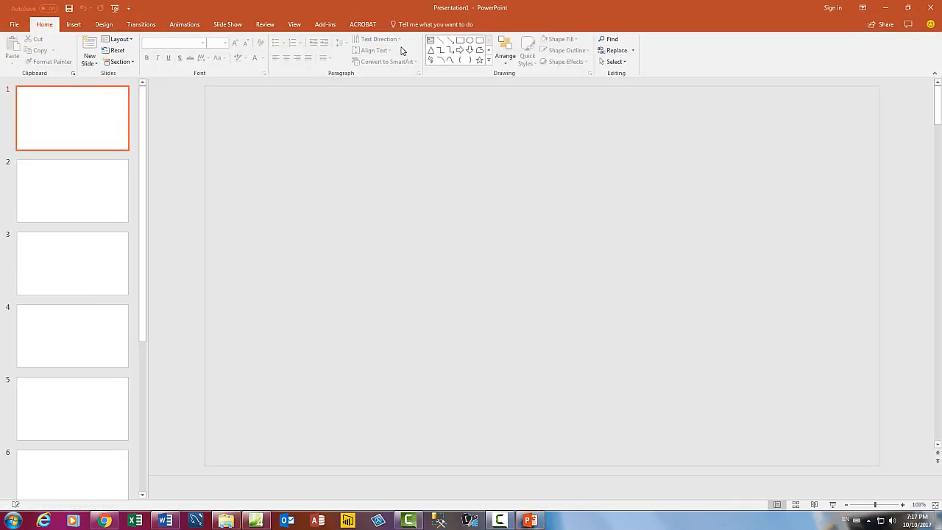
Save the presentation as Boomerangs Are Easy To Throw!.pptx in F:\Highline\01 Fall 2017\1 Busn 216\01 Video Files\03 PowerPoint
{"action": "key", "text": "F12"}
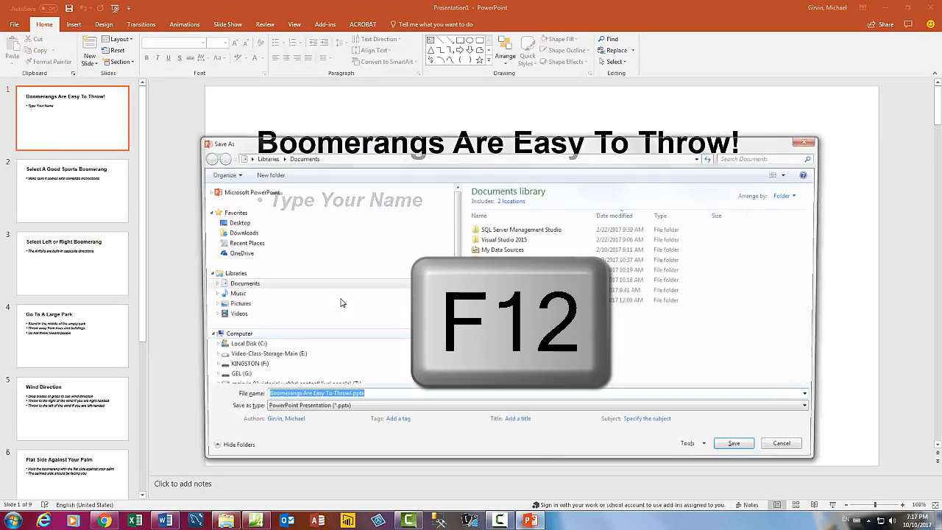
{"action": "left_click_drag", "start_coordinate": [452, 149], "coordinate": [464, 106]}
{"action": "left_click_drag", "start_coordinate": [705, 419], "coordinate": [714, 502]}
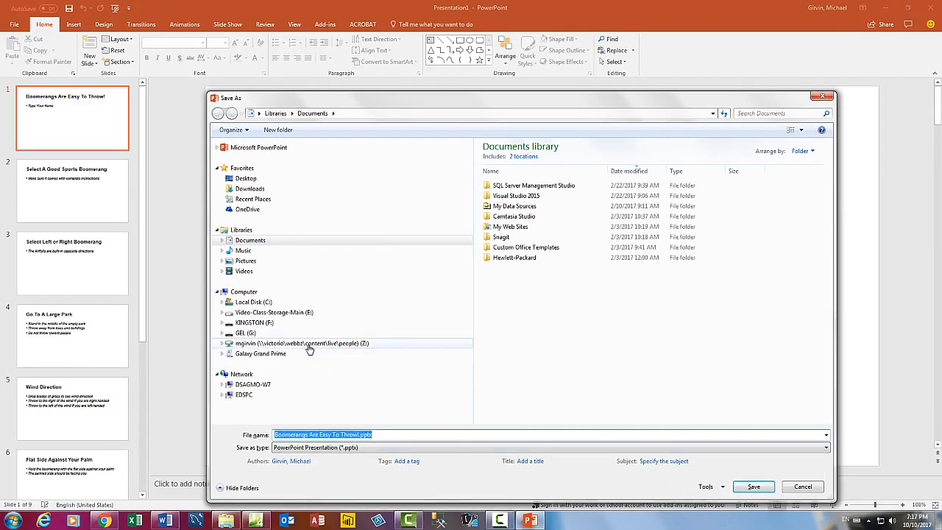
{"action": "left_click", "coordinate": [224, 324]}
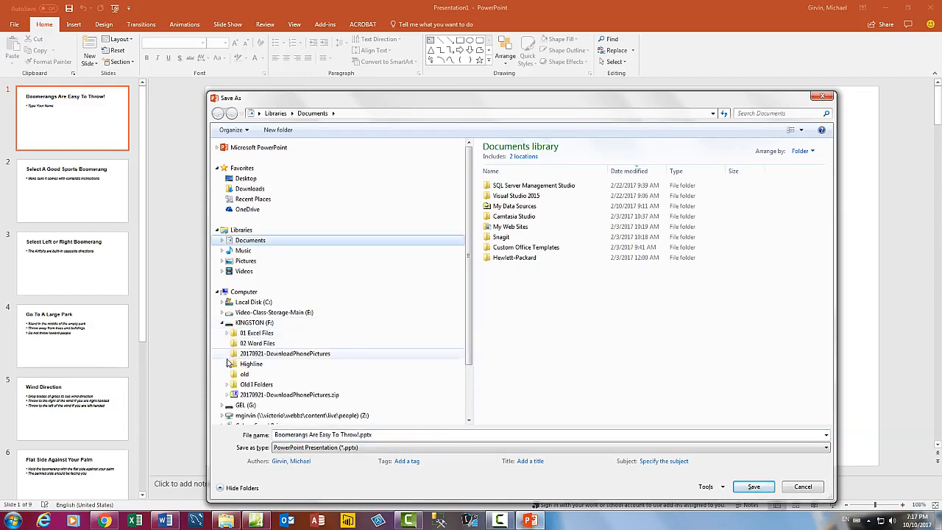
{"action": "left_click", "coordinate": [228, 365]}
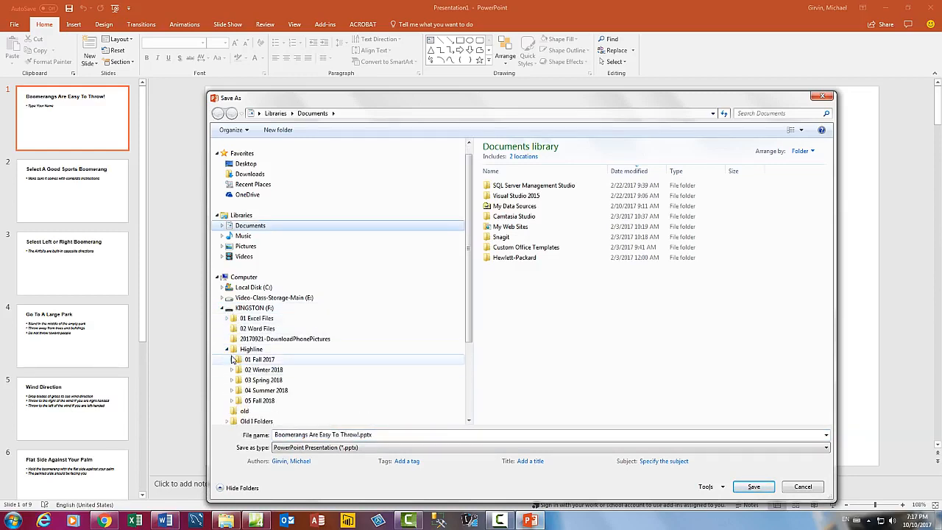
{"action": "left_click", "coordinate": [233, 361]}
{"action": "left_click", "coordinate": [238, 370]}
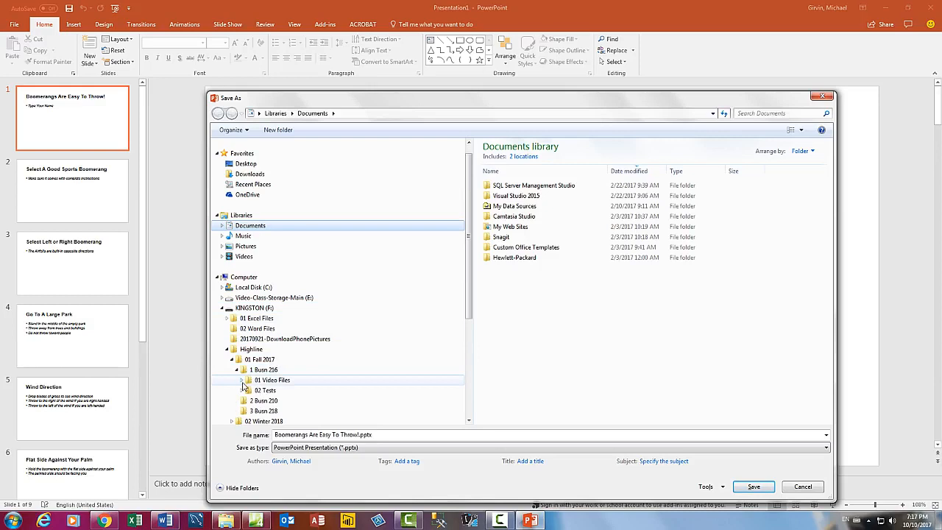
{"action": "left_click", "coordinate": [243, 380]}
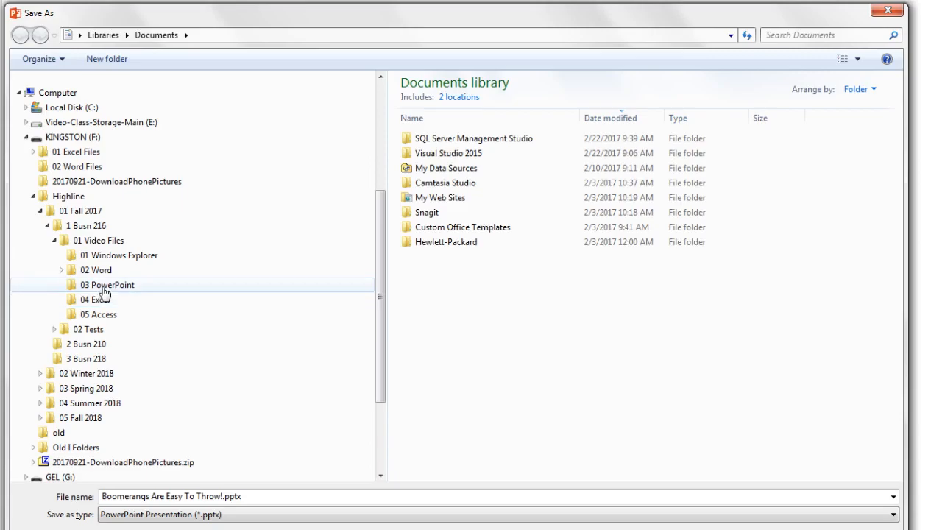
{"action": "left_click", "coordinate": [263, 289]}
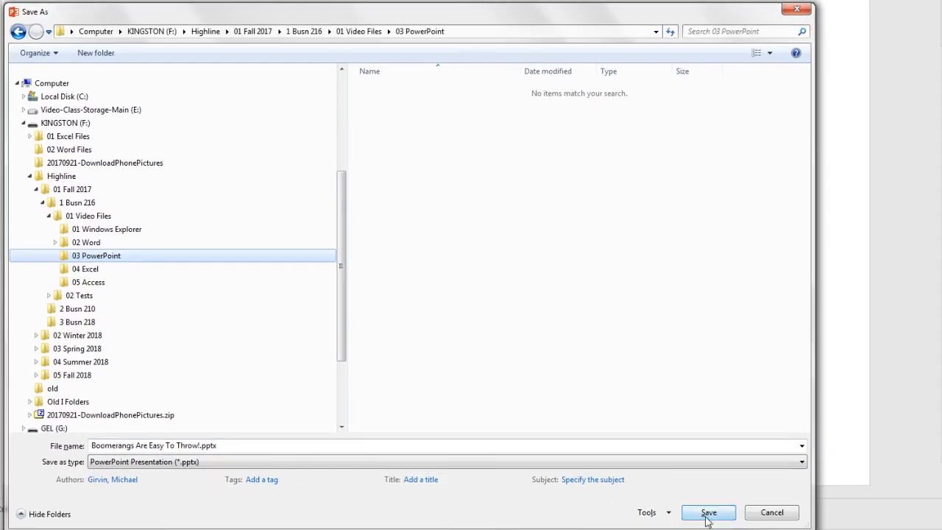
{"action": "key", "text": "Return"}
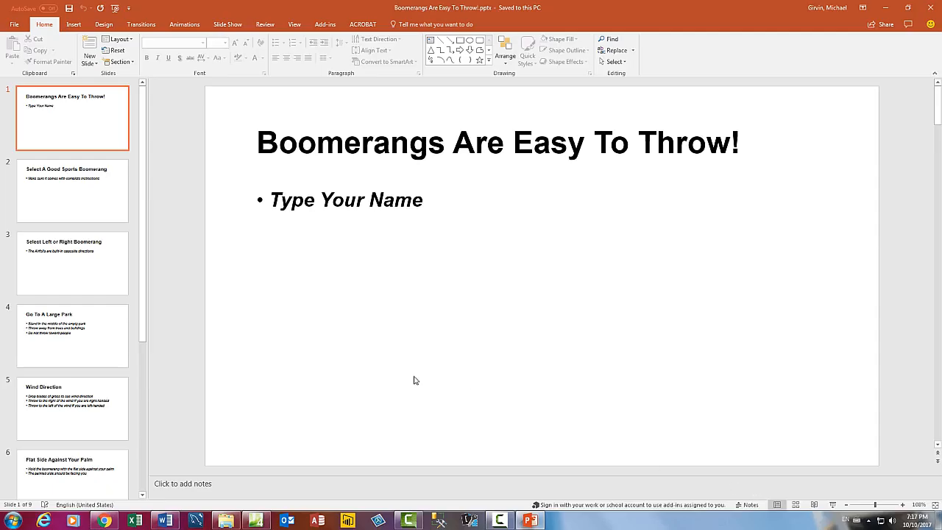